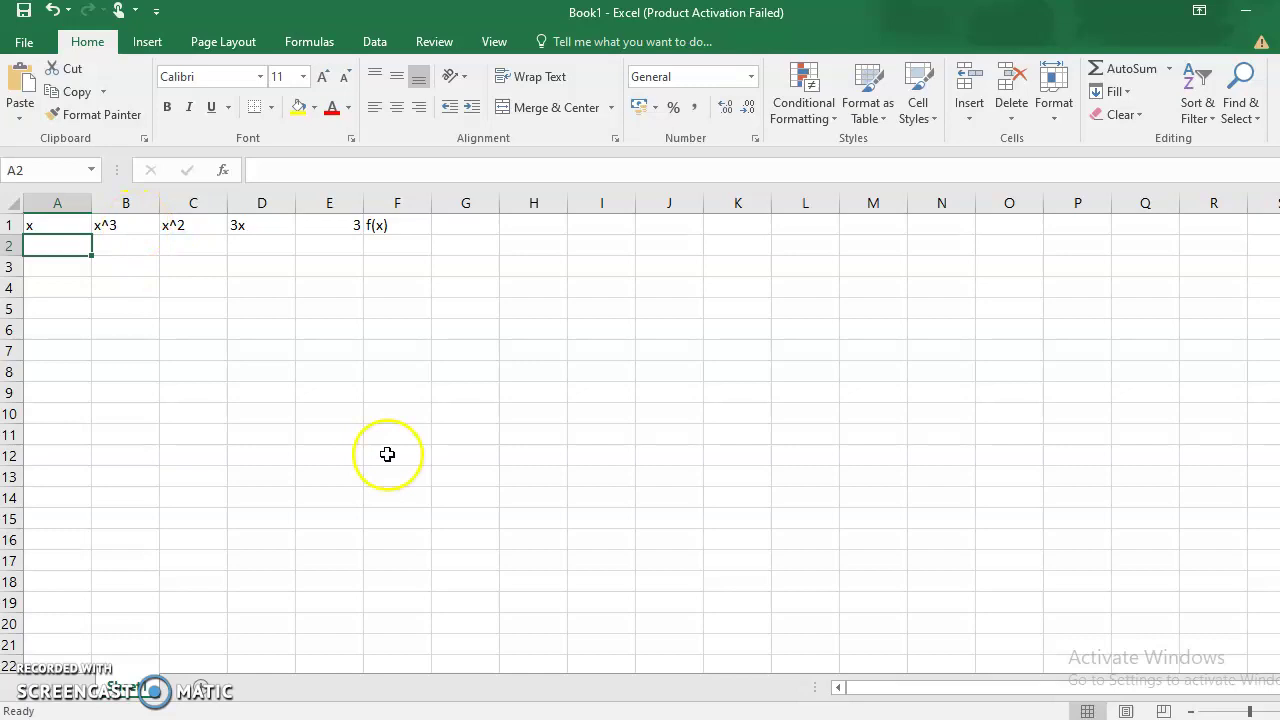
- Switch to the Metode Numerik PDF in Acrobat Reader, place it beside the Excel sheet for reference, and enter 1 as the x value in A2
key("alt+Tab")
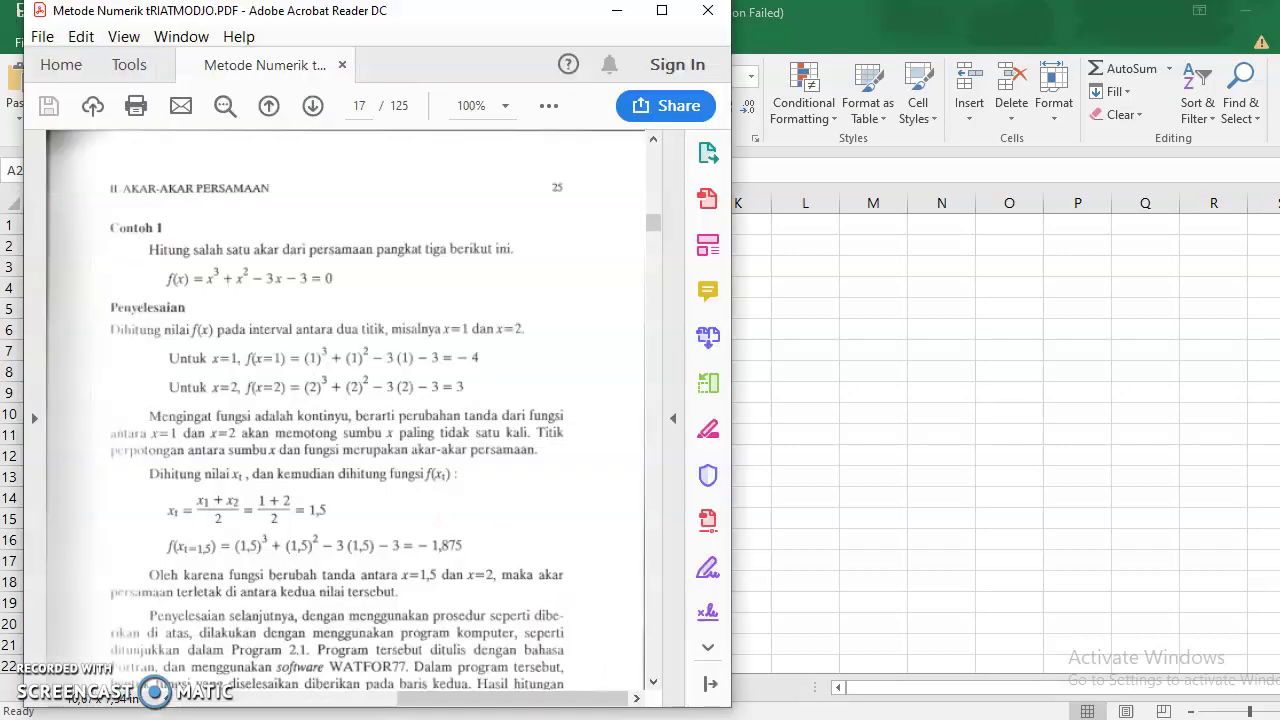
left_click_drag(465, 18, 1061, 26)
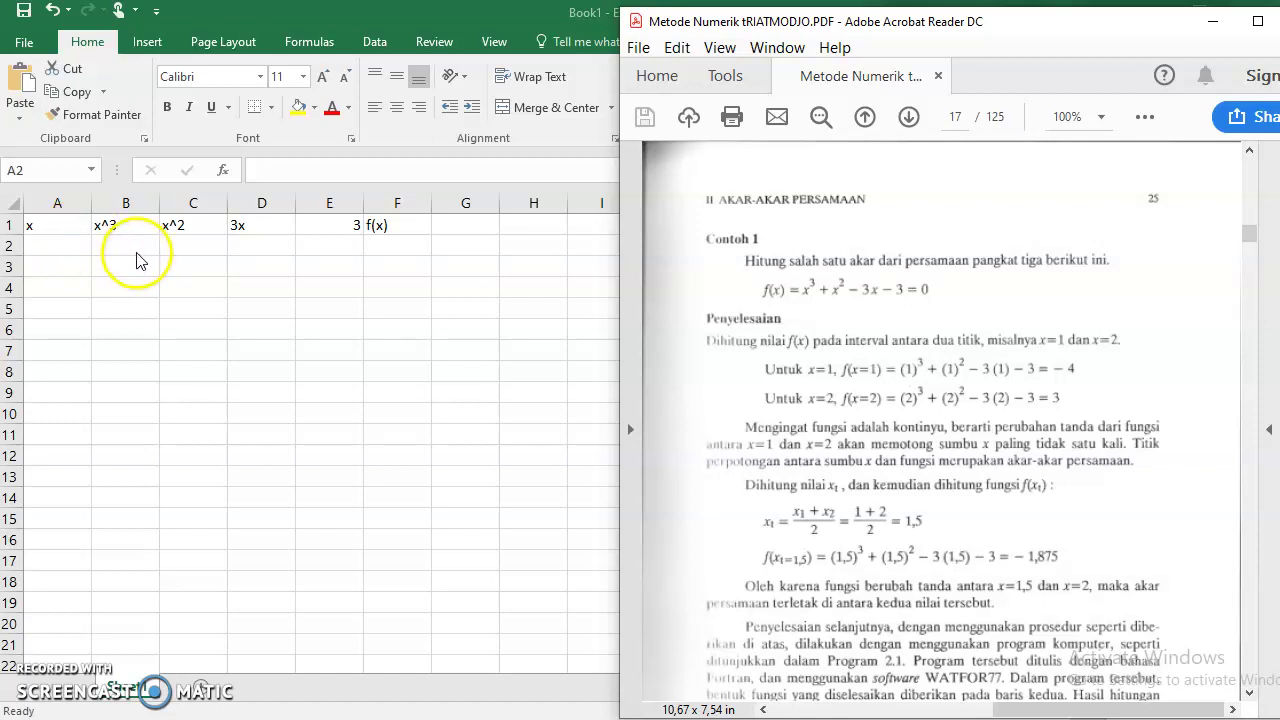
left_click(55, 249)
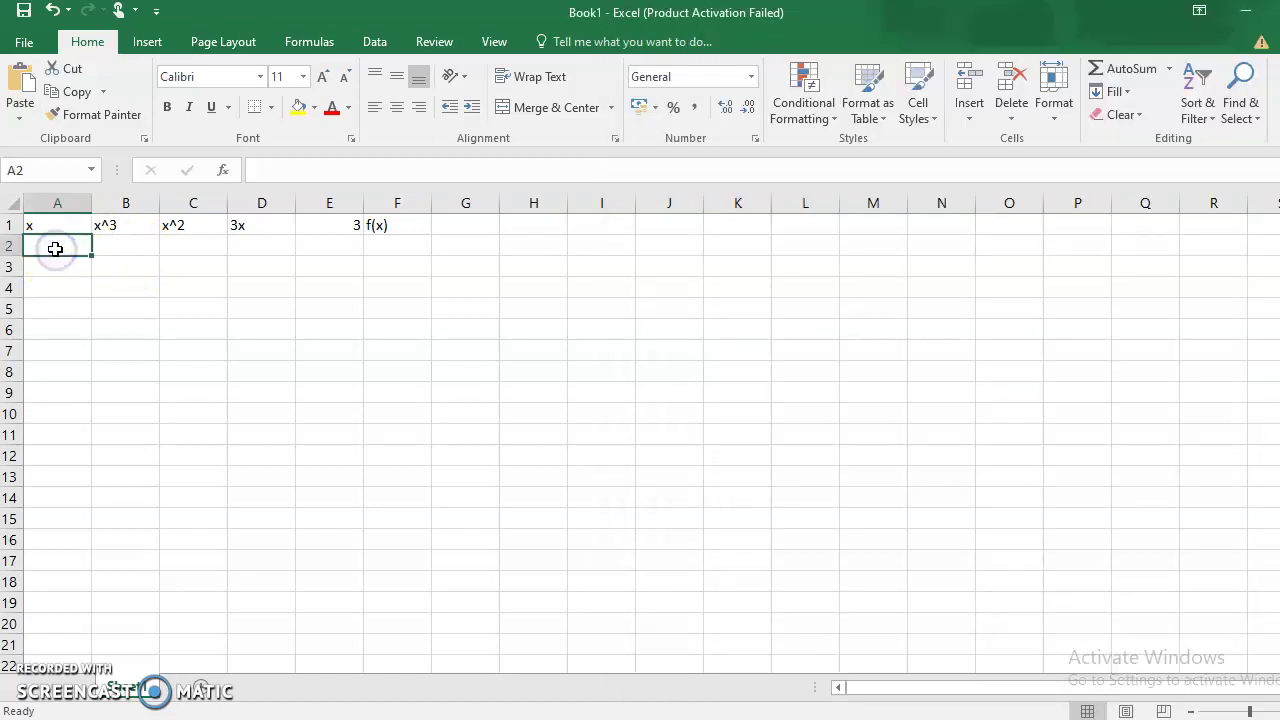
type("1")
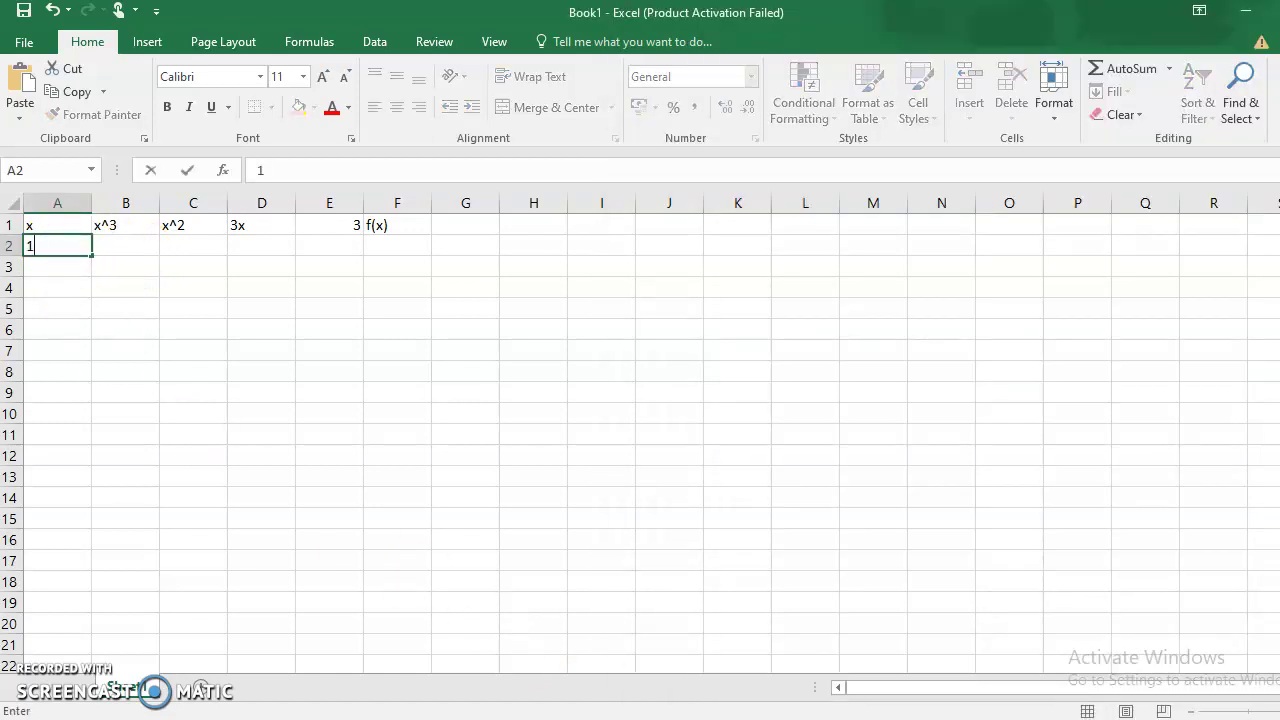
key("alt+Tab")
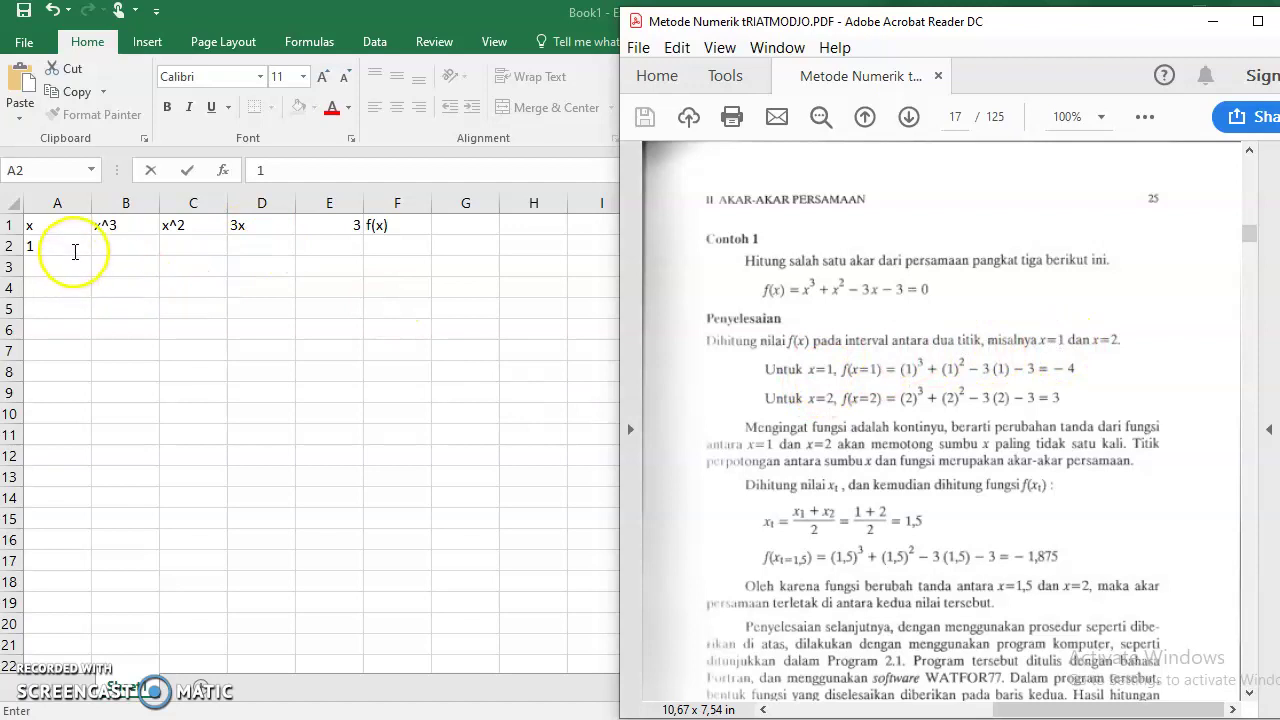
left_click(73, 247)
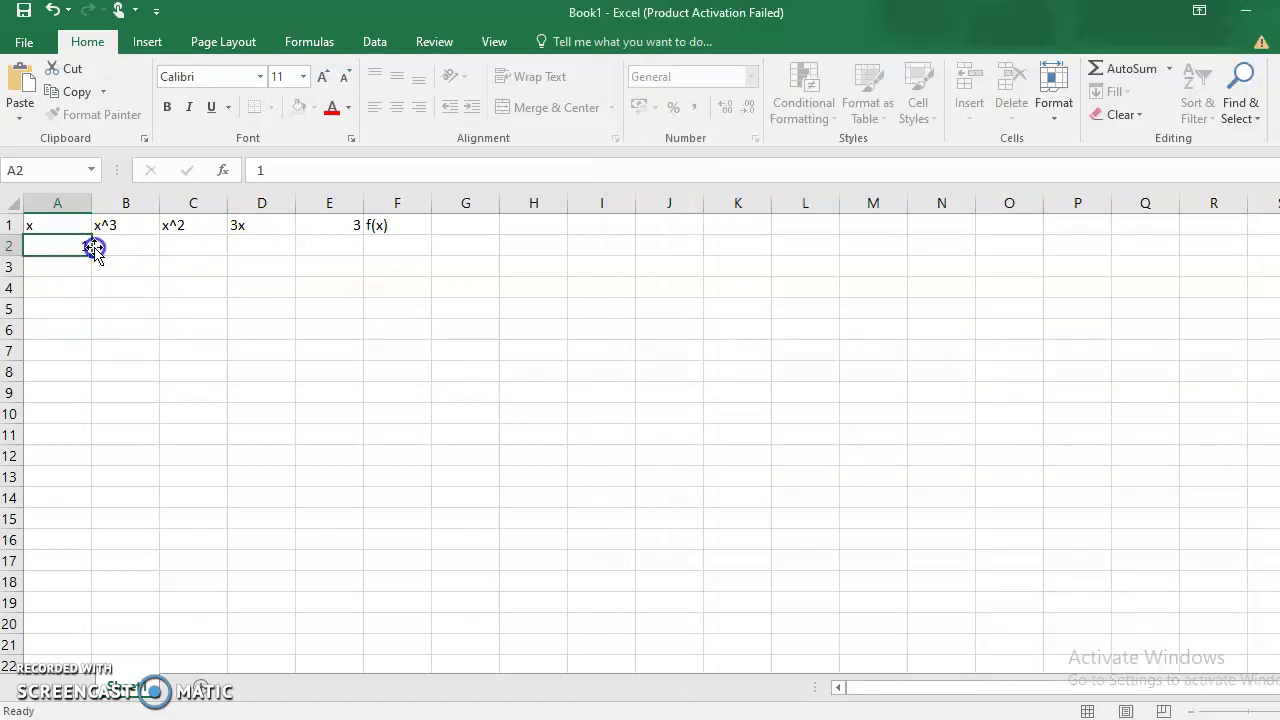
- Compute the x^3 term in B2 with the formula =A2^3
left_click(101, 247)
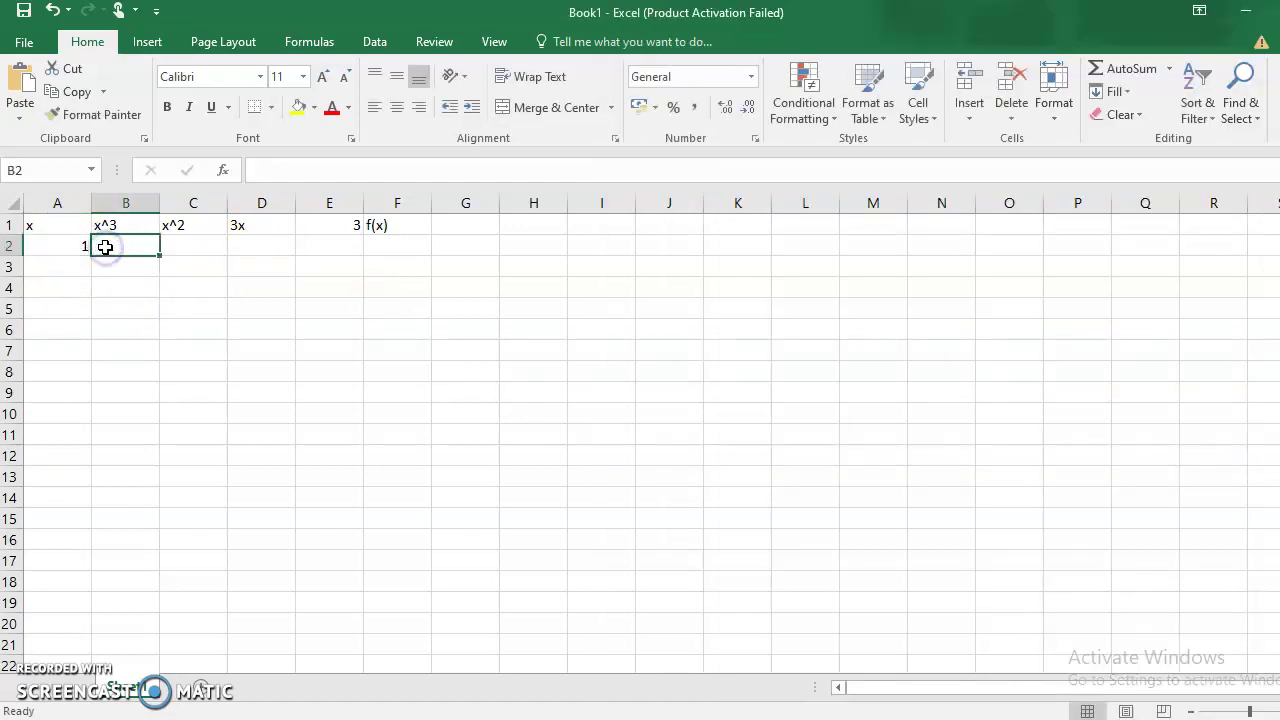
type("=")
key("Left")
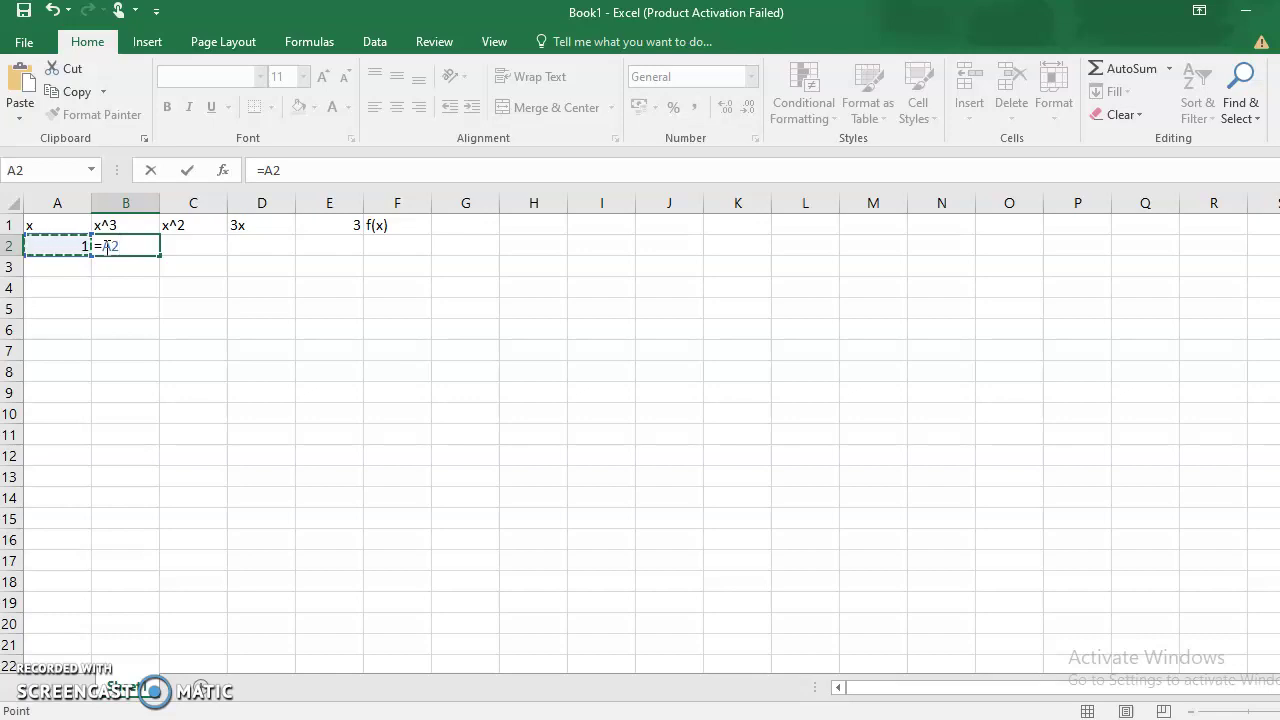
type("^3")
key("Return")
- Compute the x^2 term in C2 with the formula =A2^2
key("Right")
key("Up")
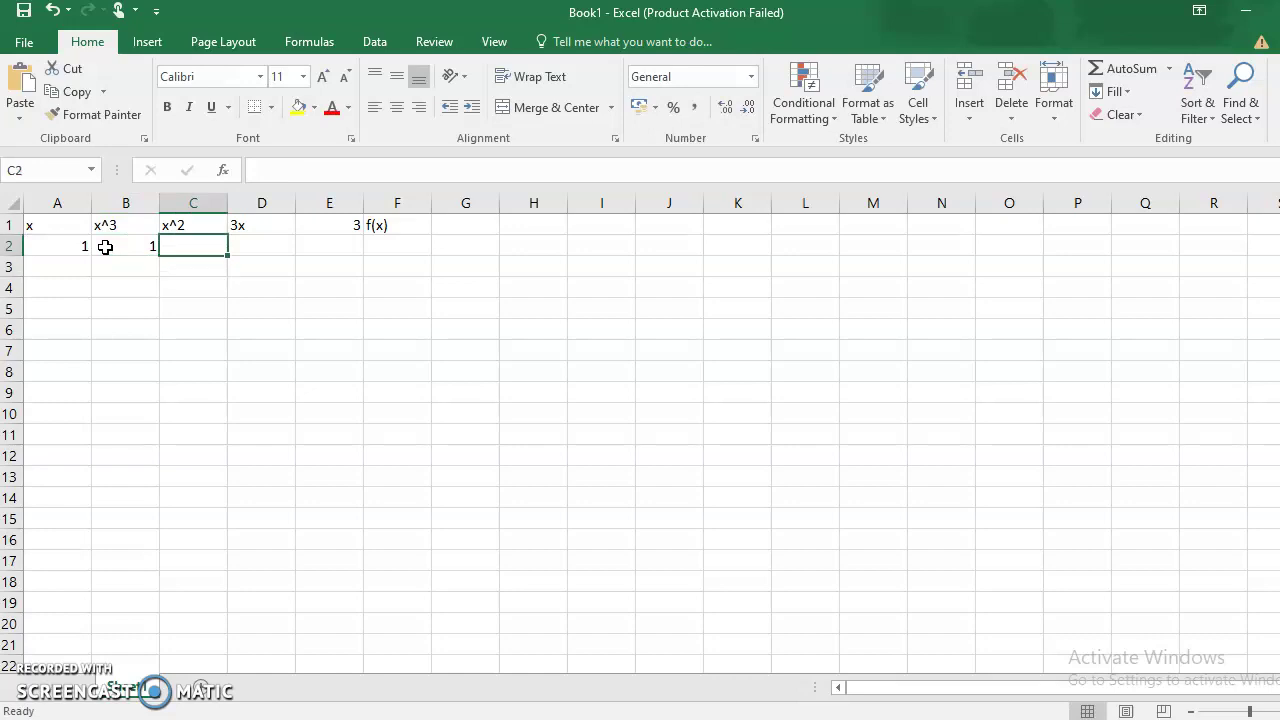
type("=")
key("Left")
key("Left")
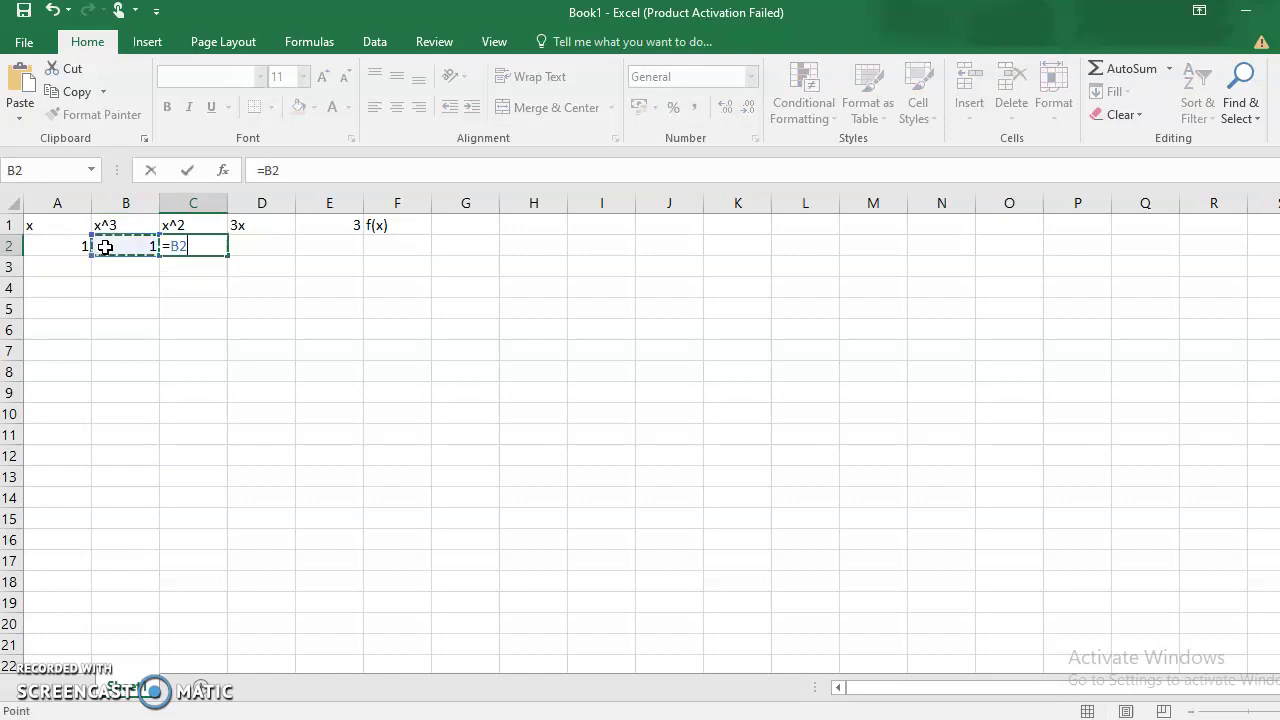
type("^")
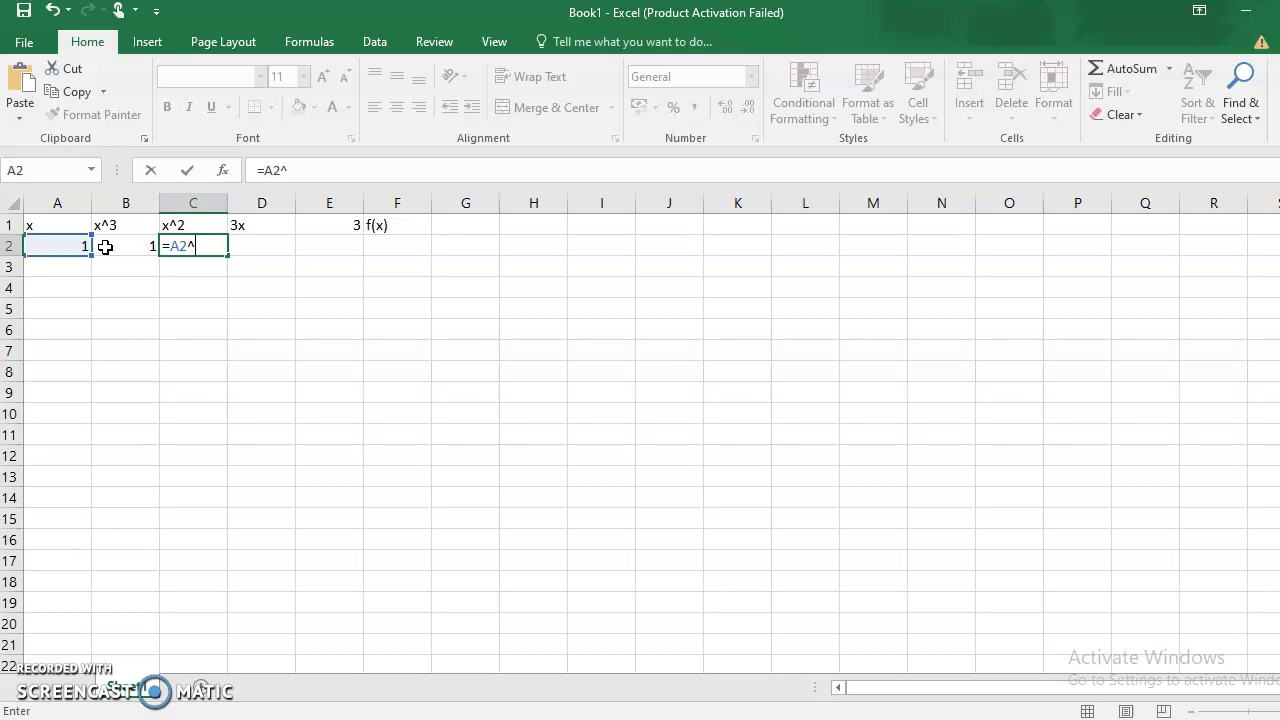
type("2")
key("Return")
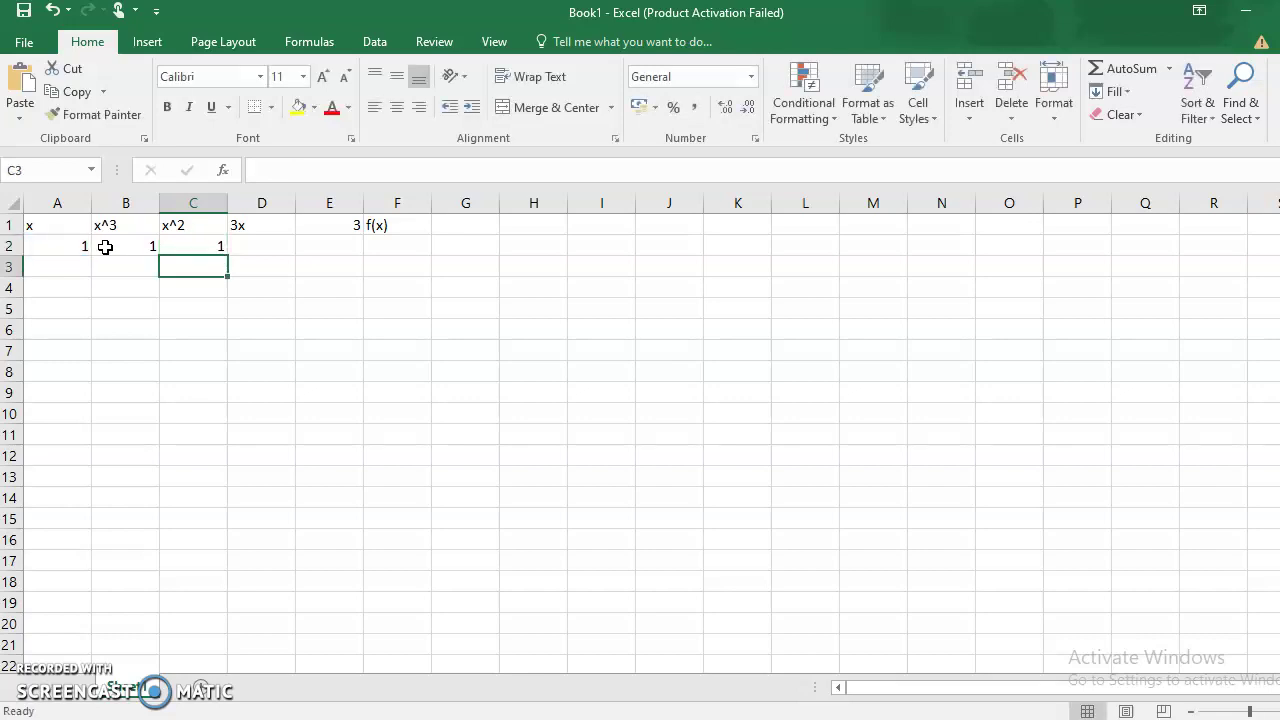
- Compute the 3x term in D2 with the formula =3*A2
key("Right")
key("Up")
type("=")
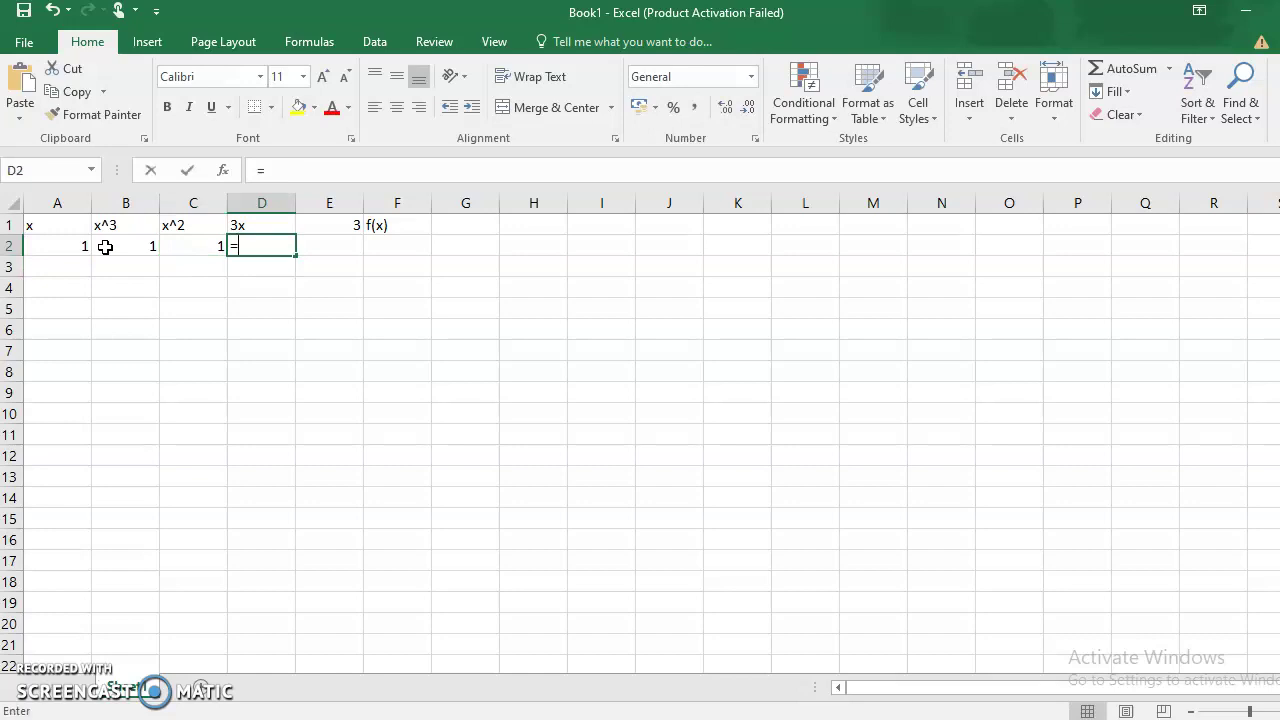
type("3")
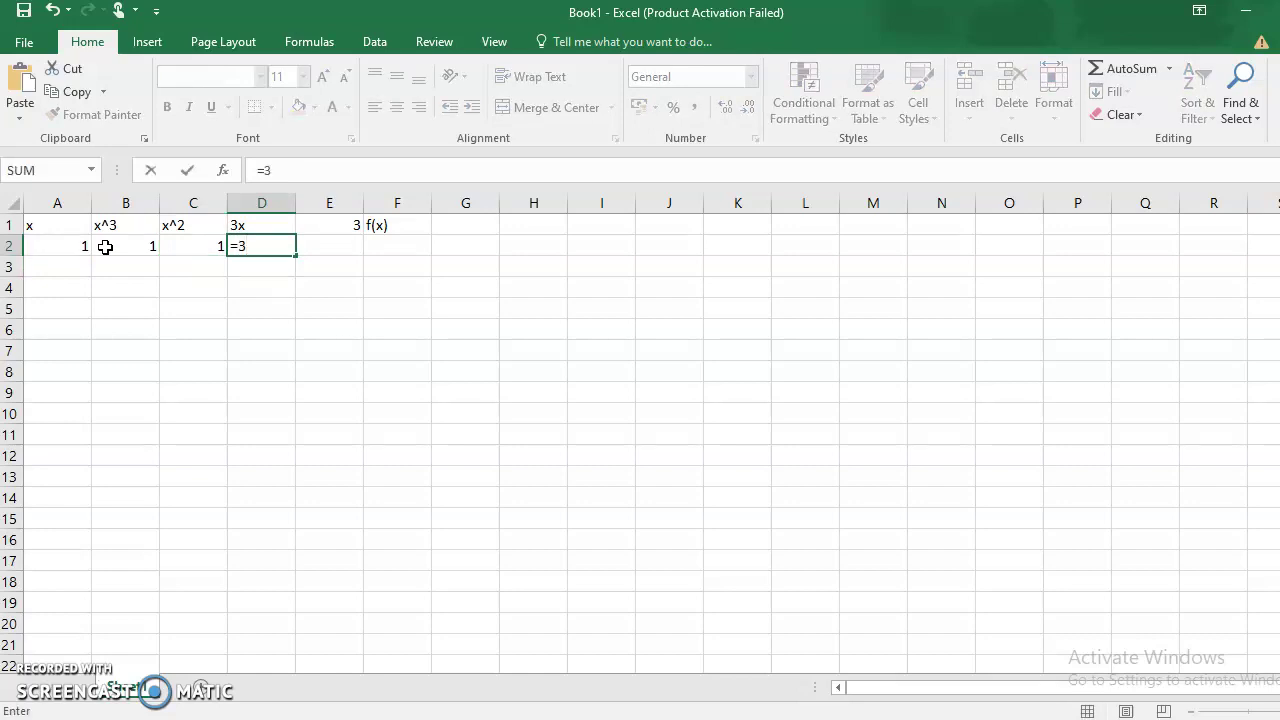
type("*")
key("Left")
key("Left")
key("Left")
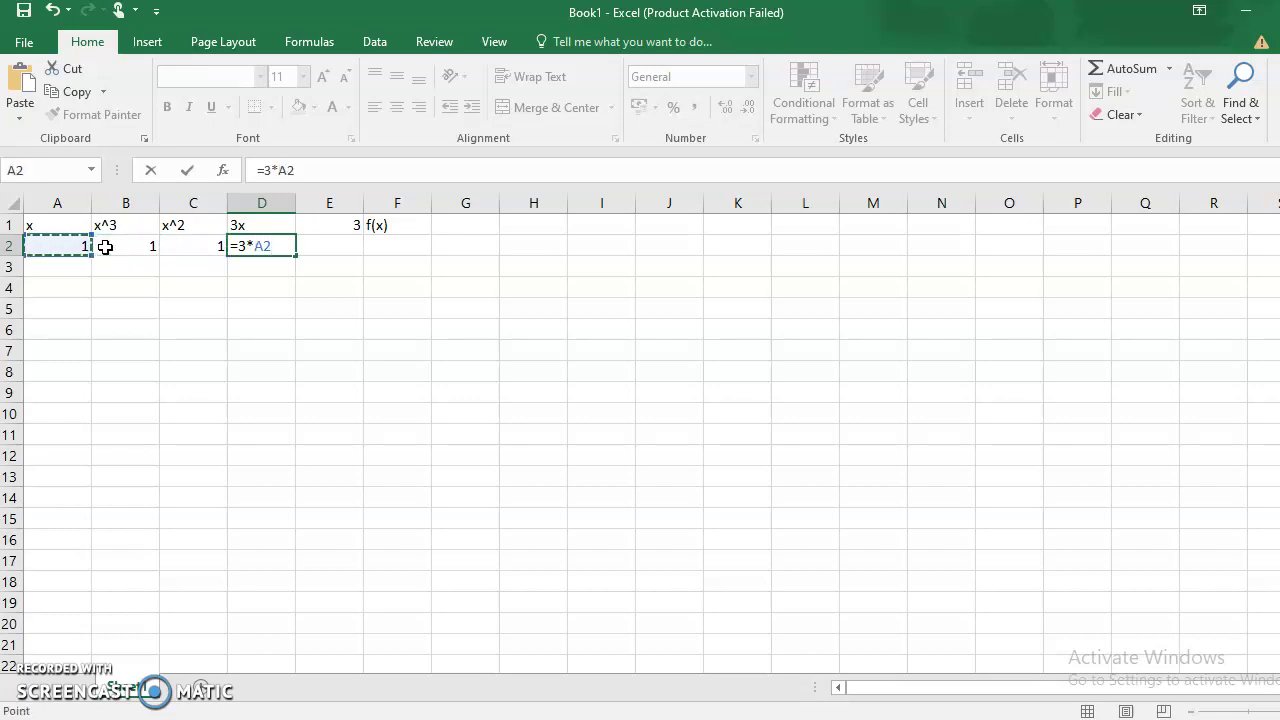
key("Return")
- Fill the constant term in E2 by referencing the header value with =E1
key("Right")
key("Up")
type("=")
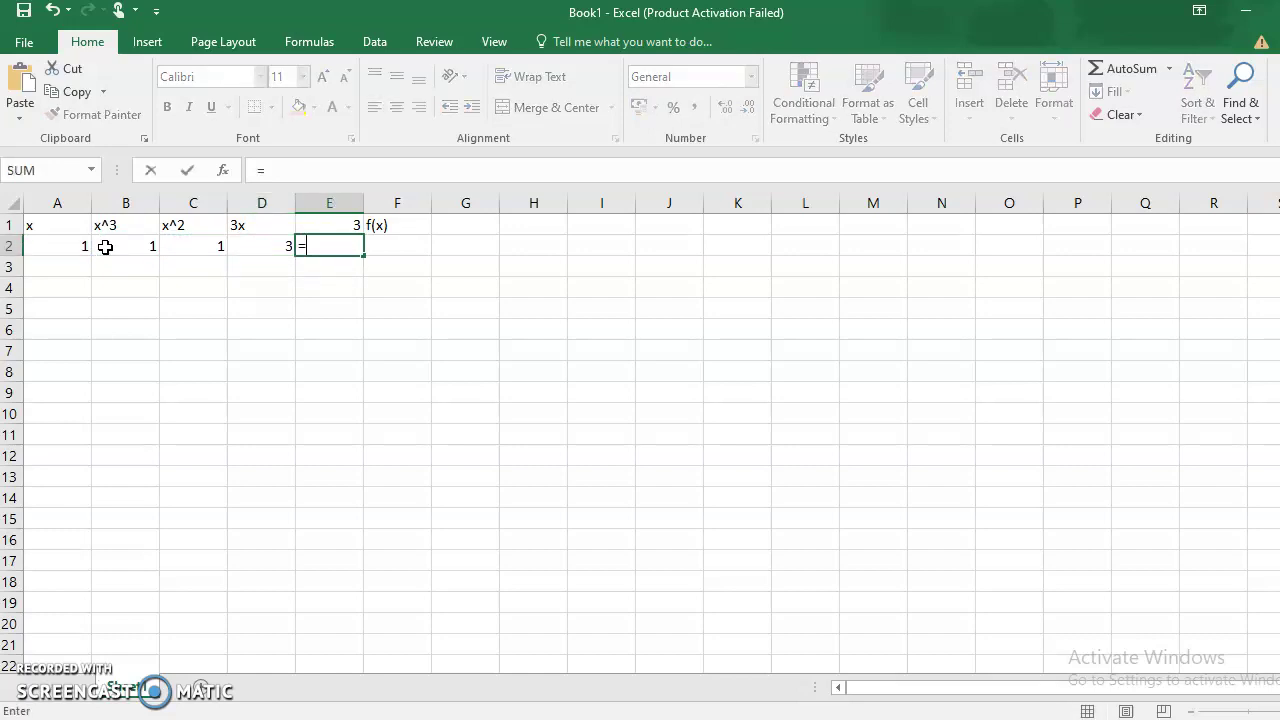
key("Up")
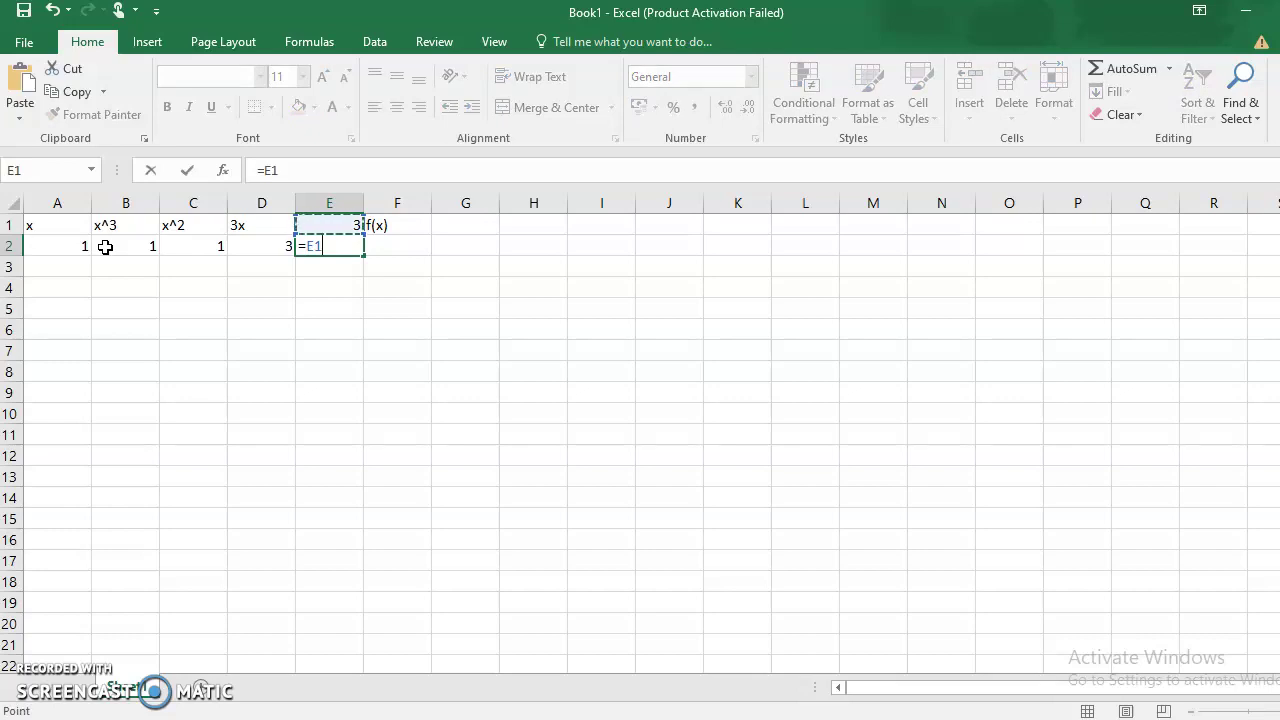
key("Return")
- Compute f(x) in F2 from the four terms with the formula =B2+C2-D2-E2
key("Right")
key("Up")
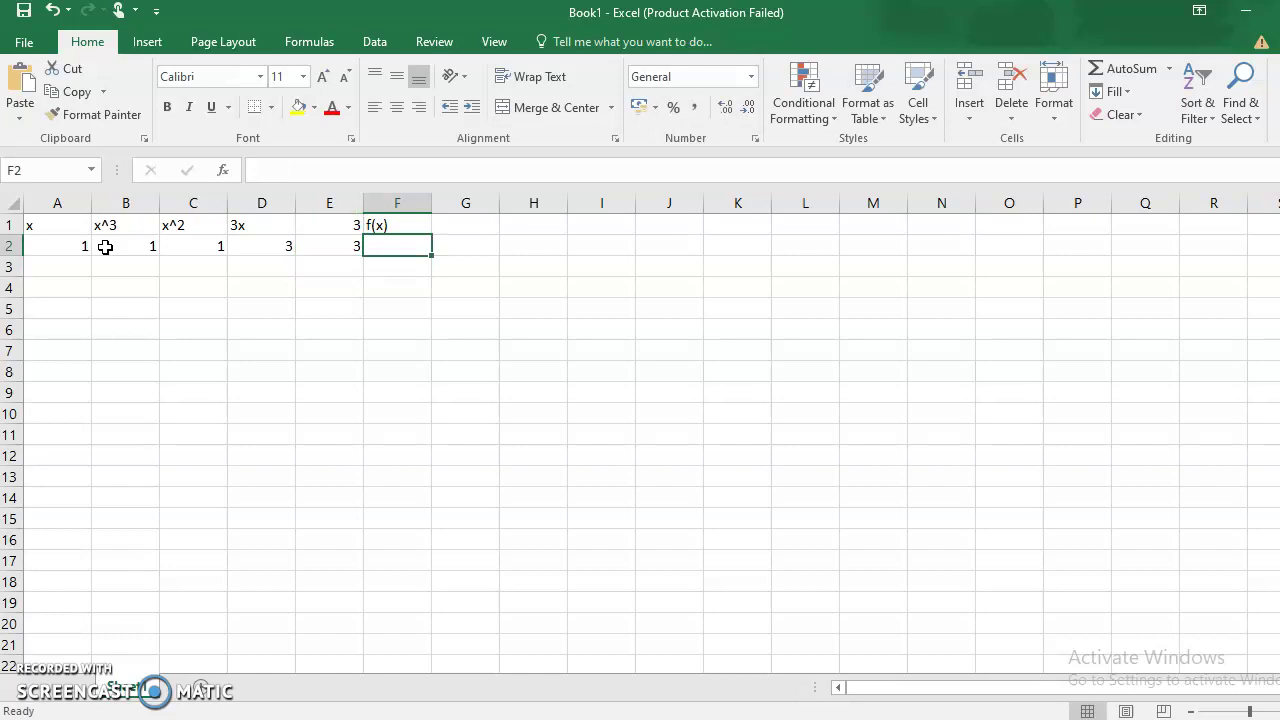
type("=")
key("Left")
key("Left")
key("Left")
key("Left")
key("Left")
key("Right")
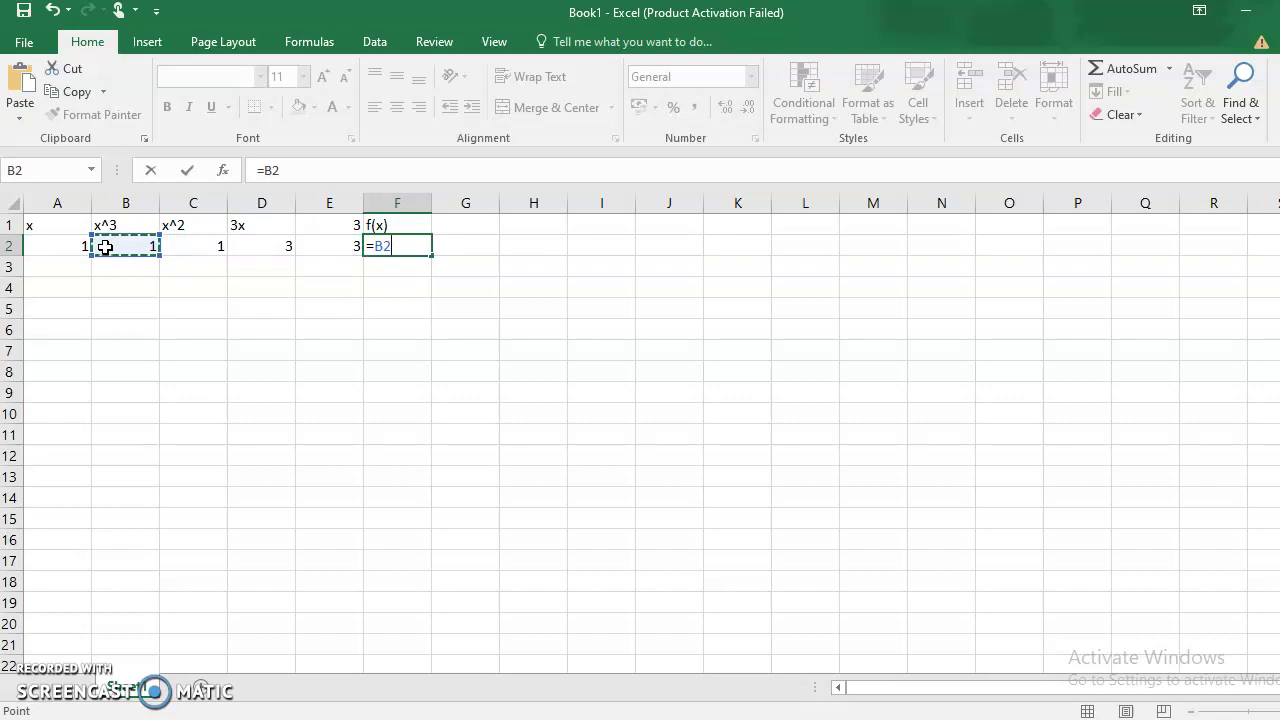
type("+")
key("Right")
key("Left")
key("Left")
key("Left")
key("Left")
key("Left")
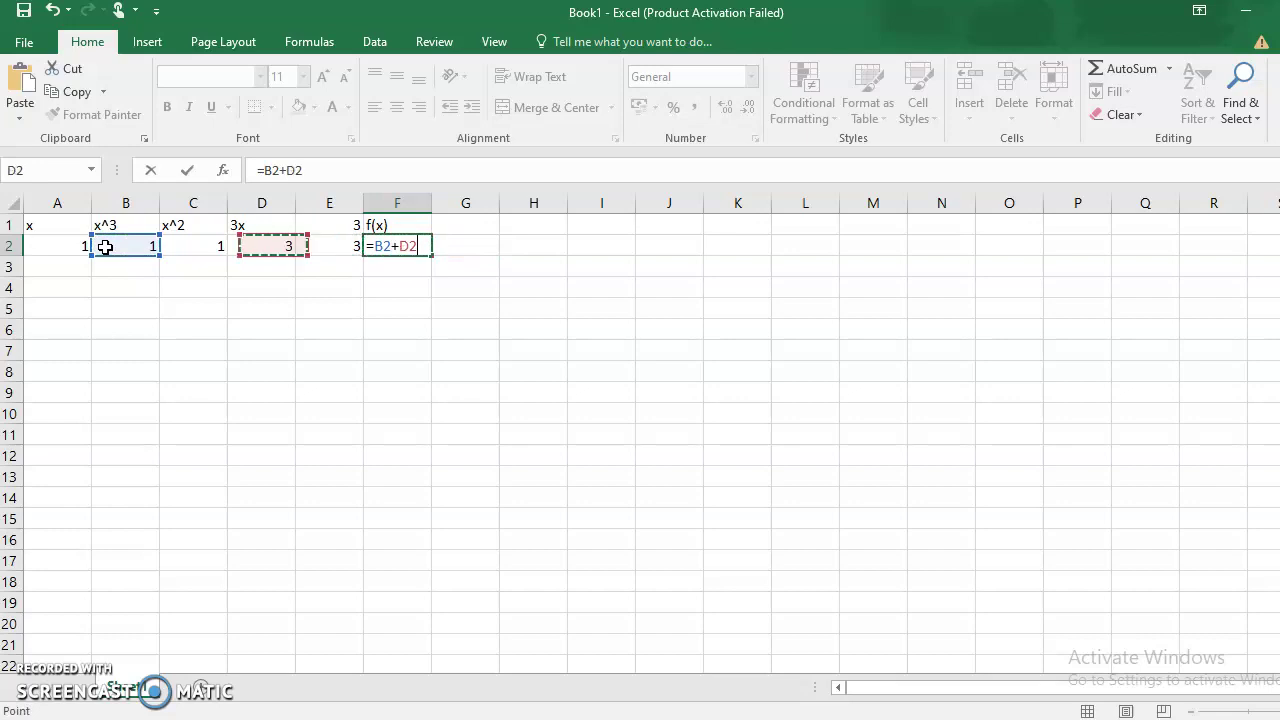
key("Right")
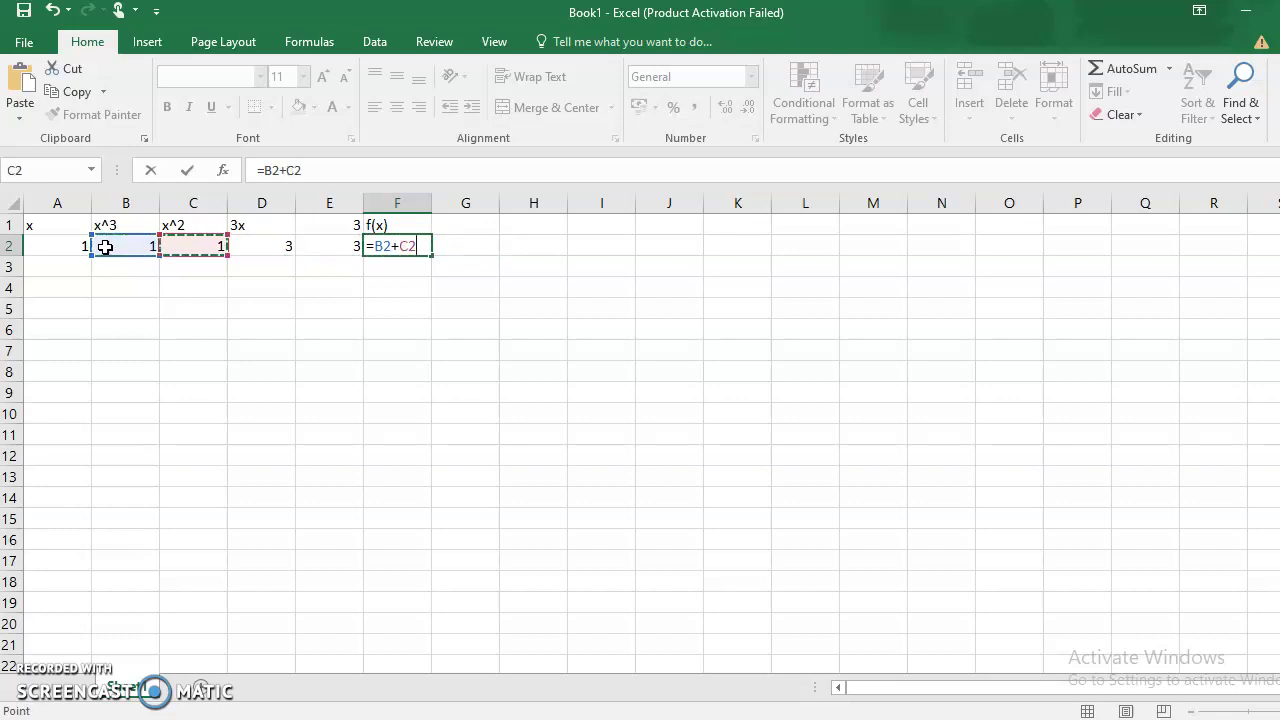
type("-")
key("Left")
key("Left")
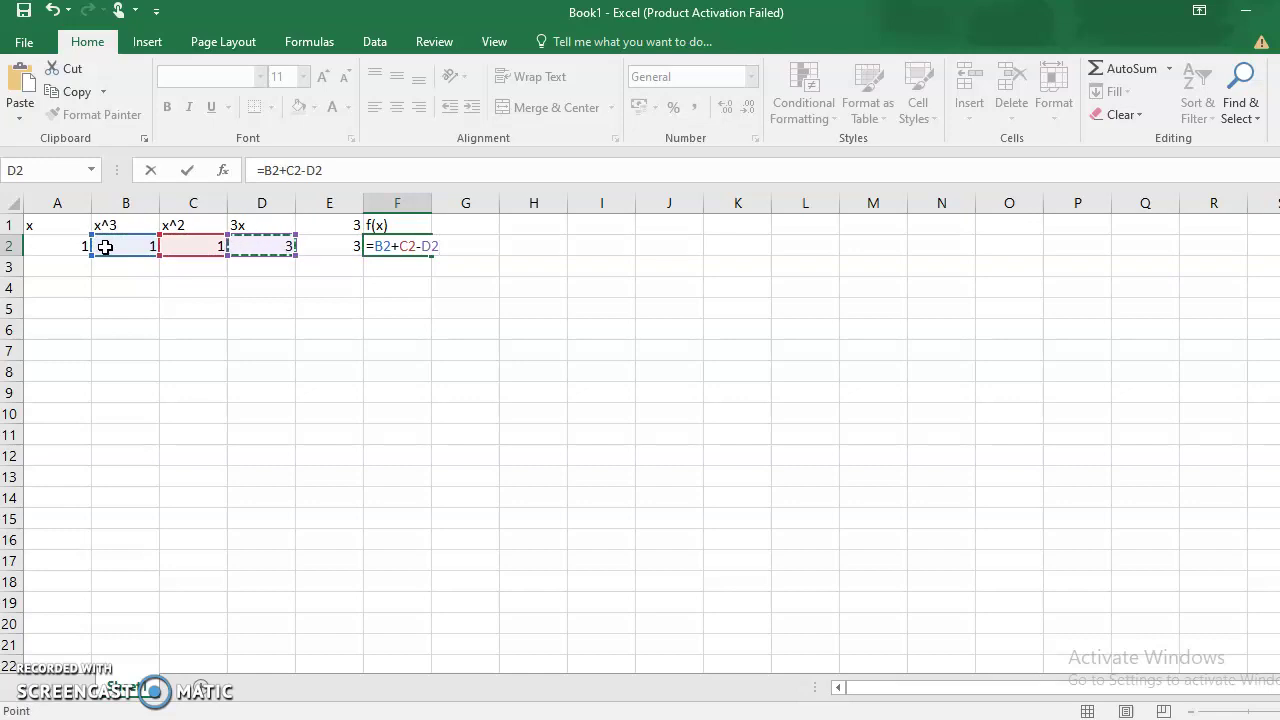
key("Right")
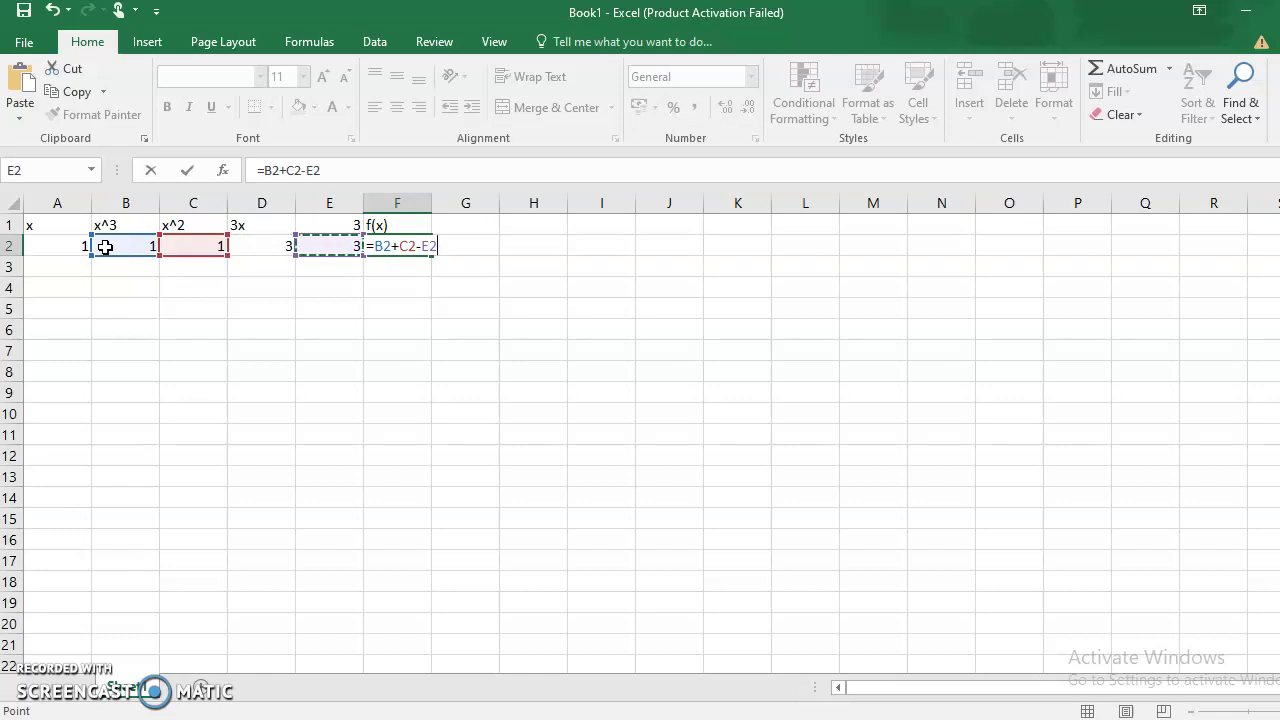
type("-")
key("Left")
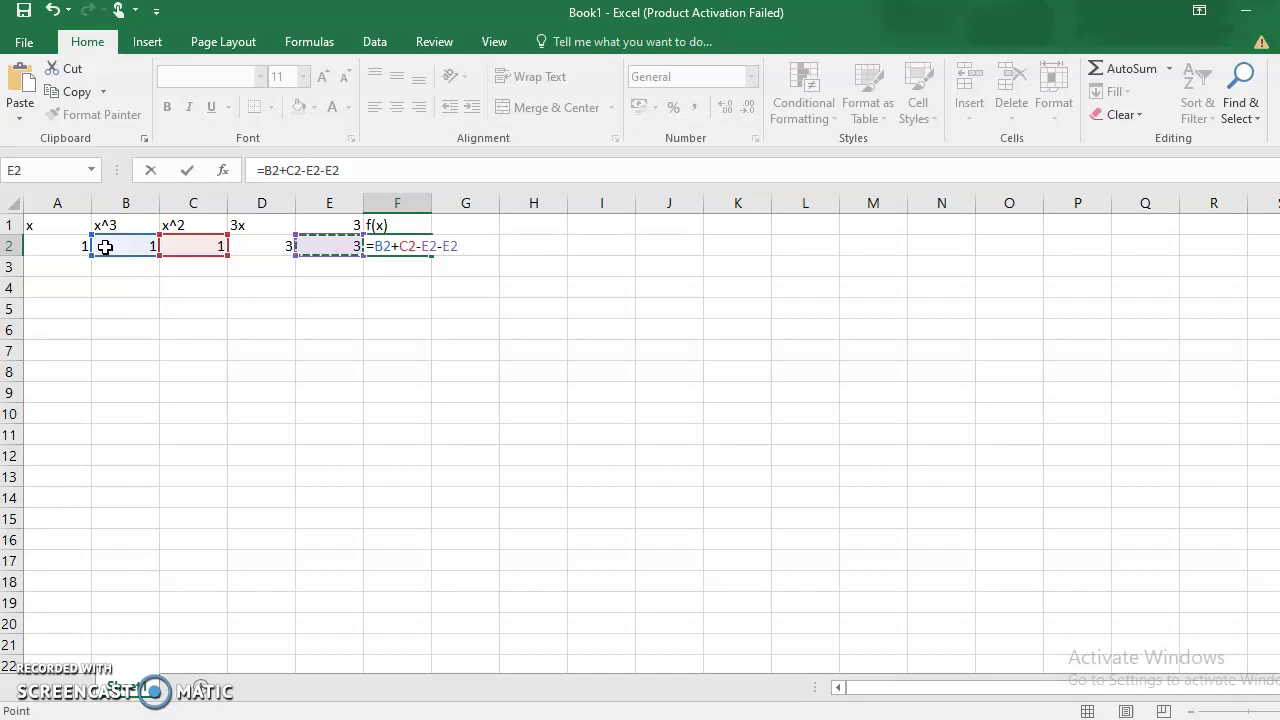
key("BackSpace")
key("BackSpace")
key("BackSpace")
key("BackSpace")
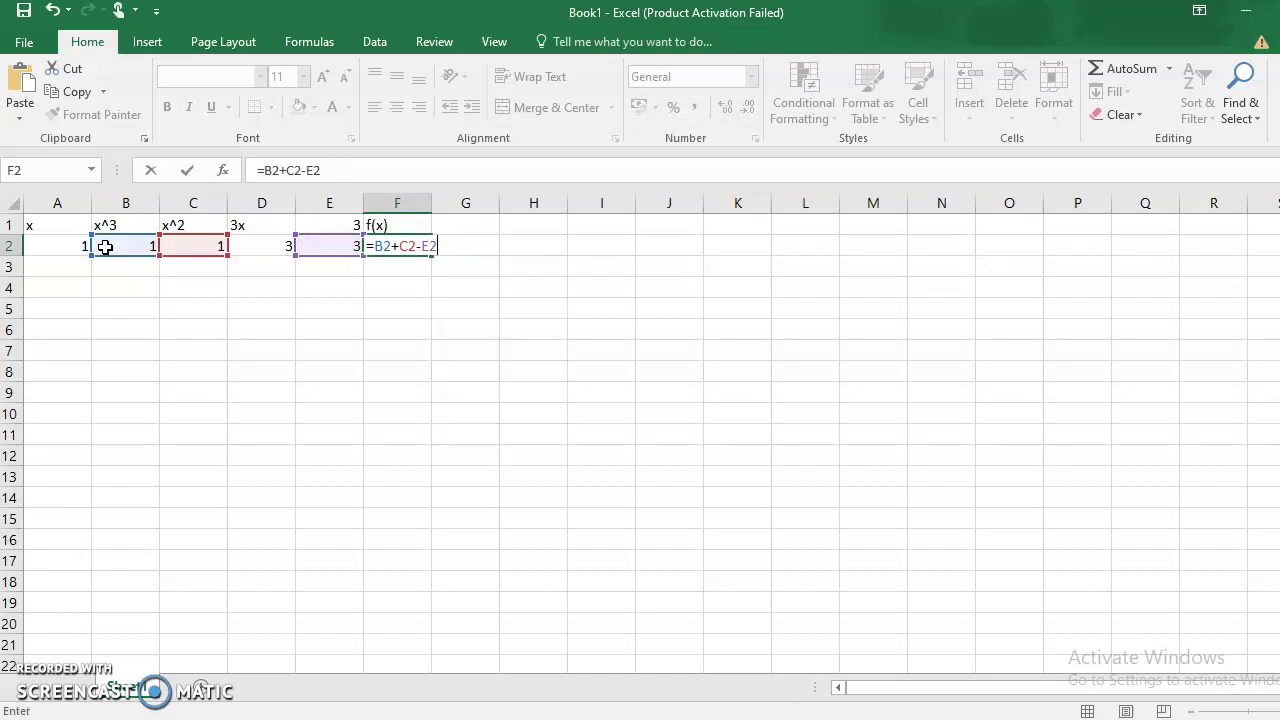
type("\\")
key("BackSpace")
key("BackSpace")
left_click(277, 251)
type("-")
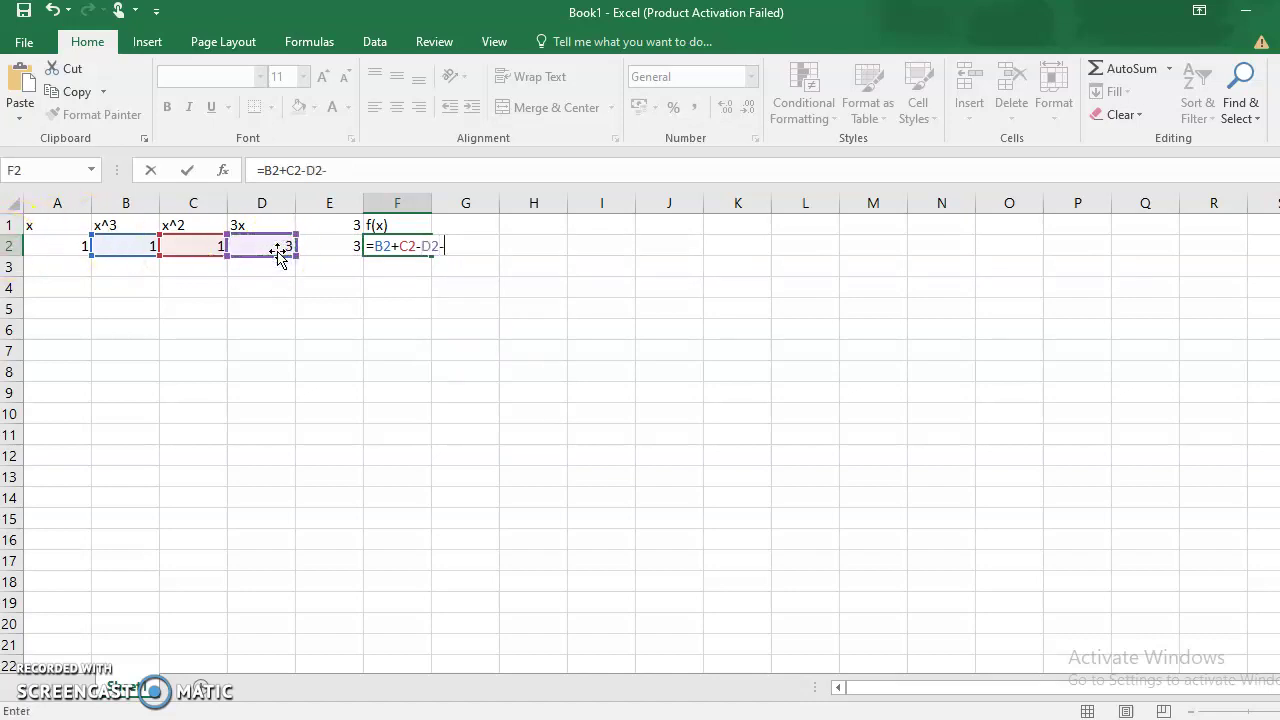
left_click(333, 252)
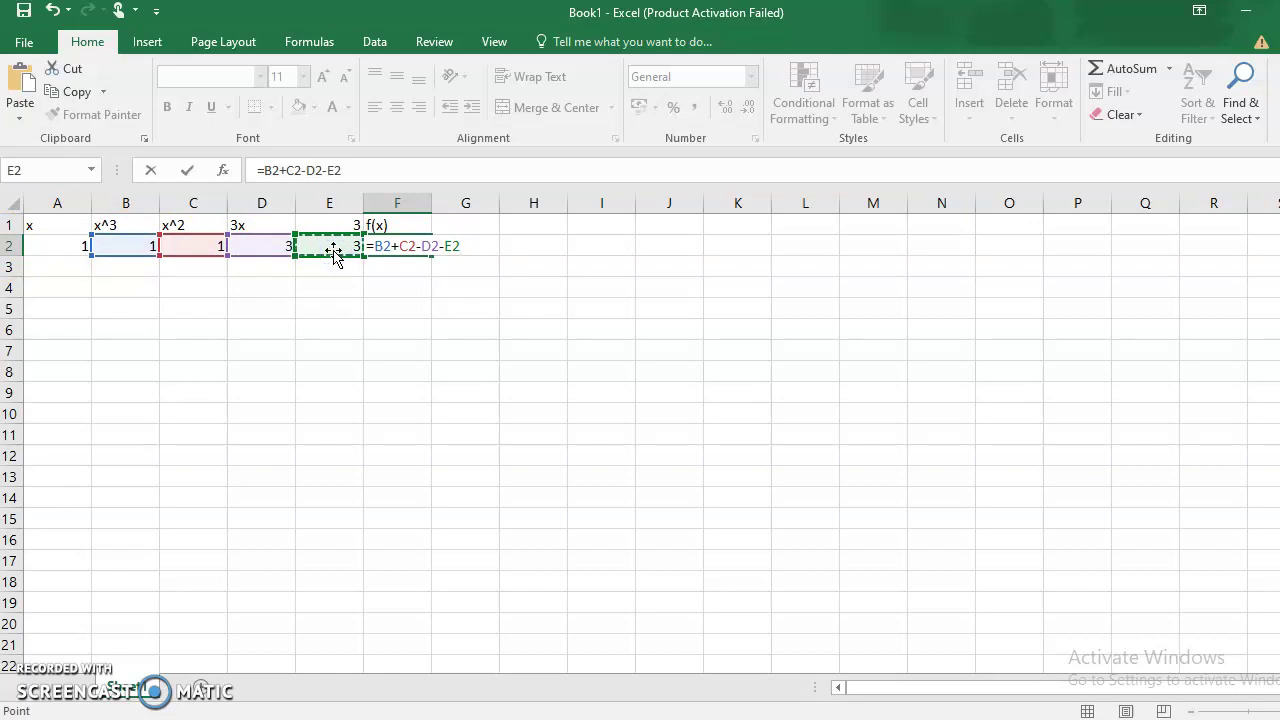
key("Return")
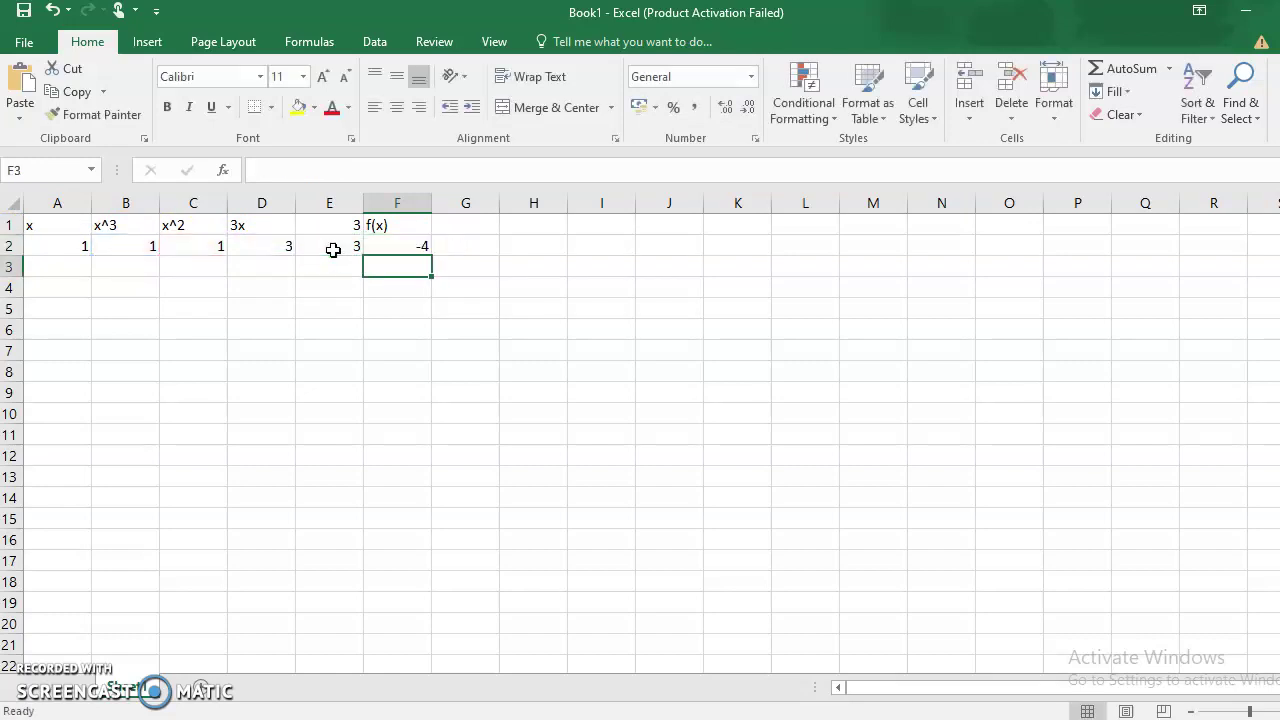
- Generate the second x value in A3 by adding a small increment with the formula =A2+0,00001
left_click(76, 248)
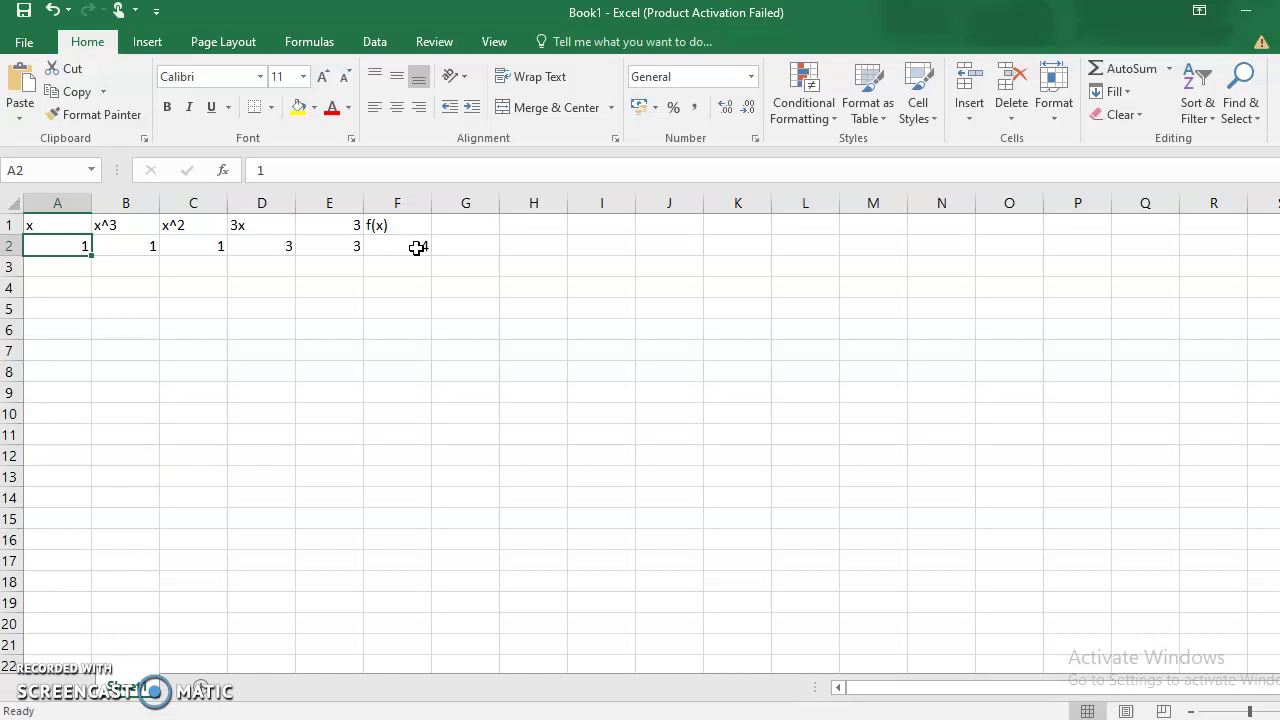
left_click(63, 267)
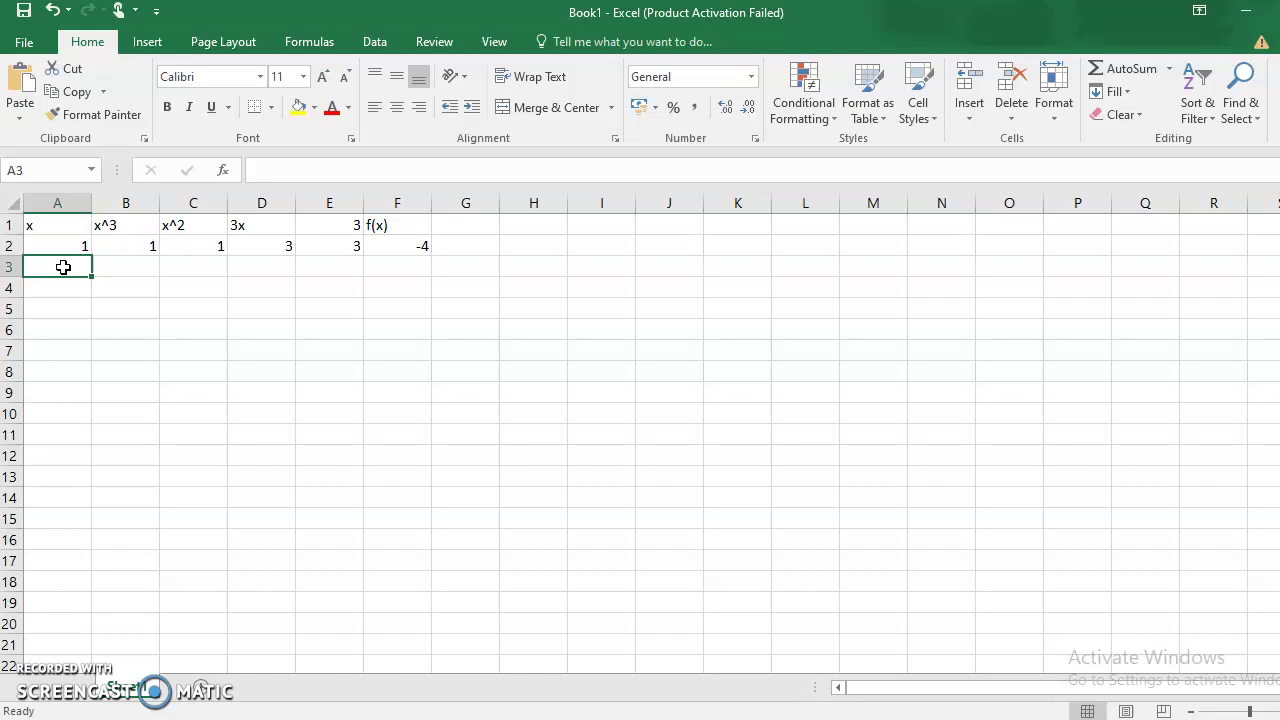
type("1")
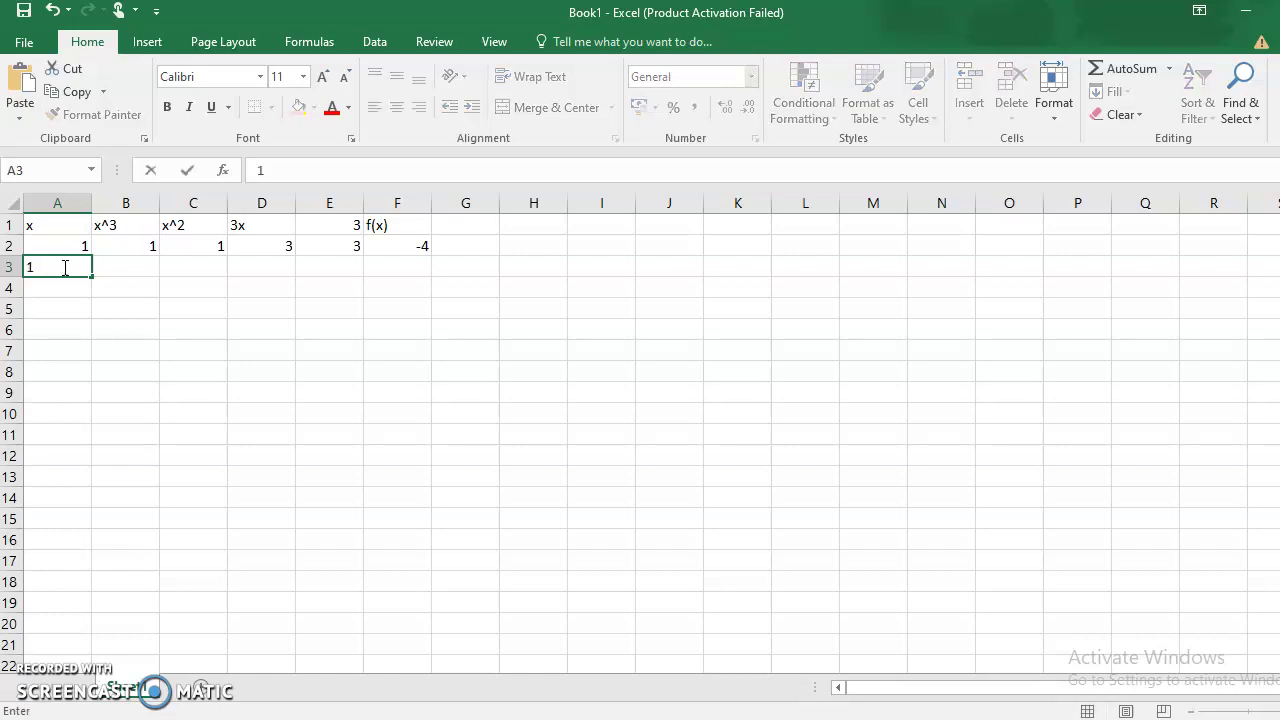
key("BackSpace")
type("=")
key("Up")
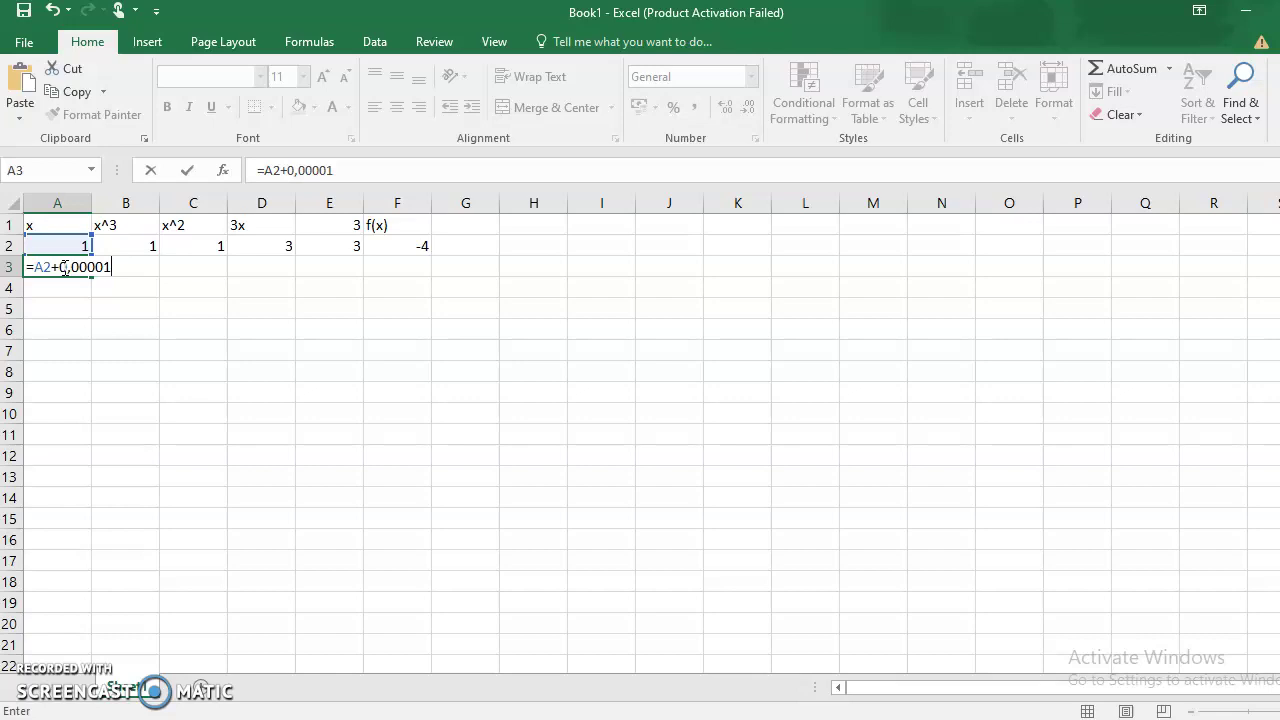
key("Return")
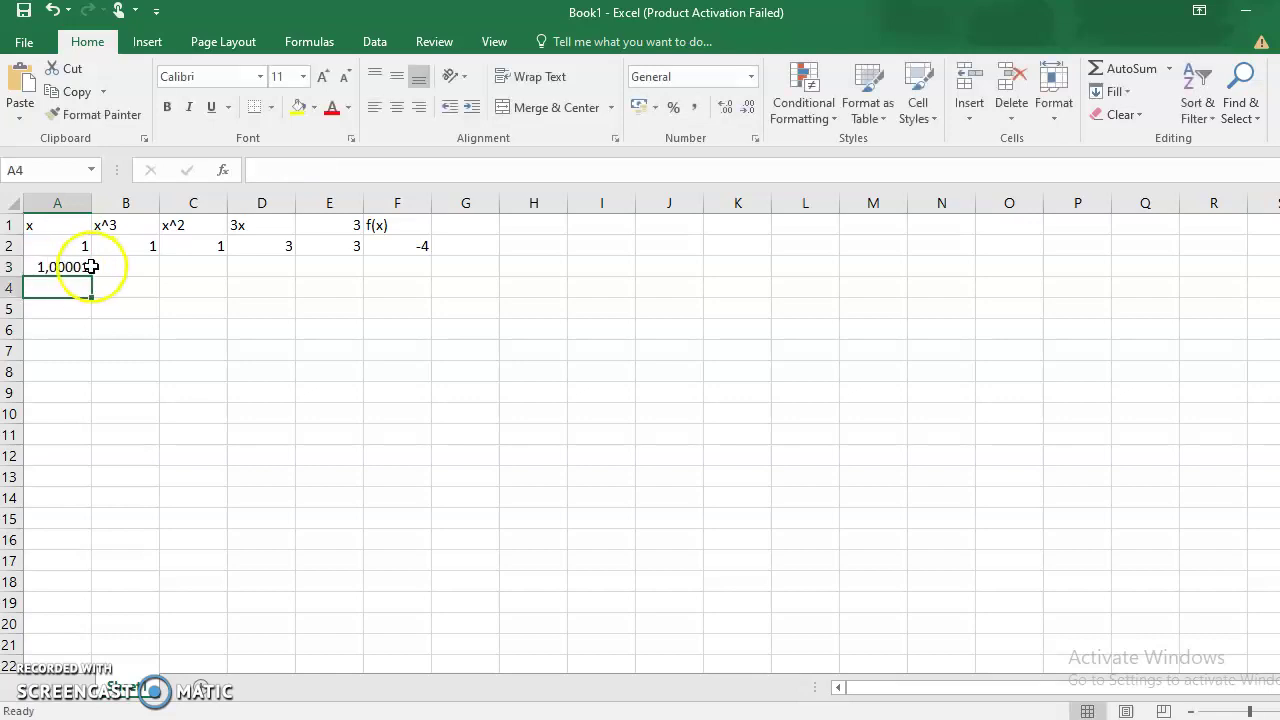
- Fill the x^3 formula from B2 down to B24
left_click(126, 267)
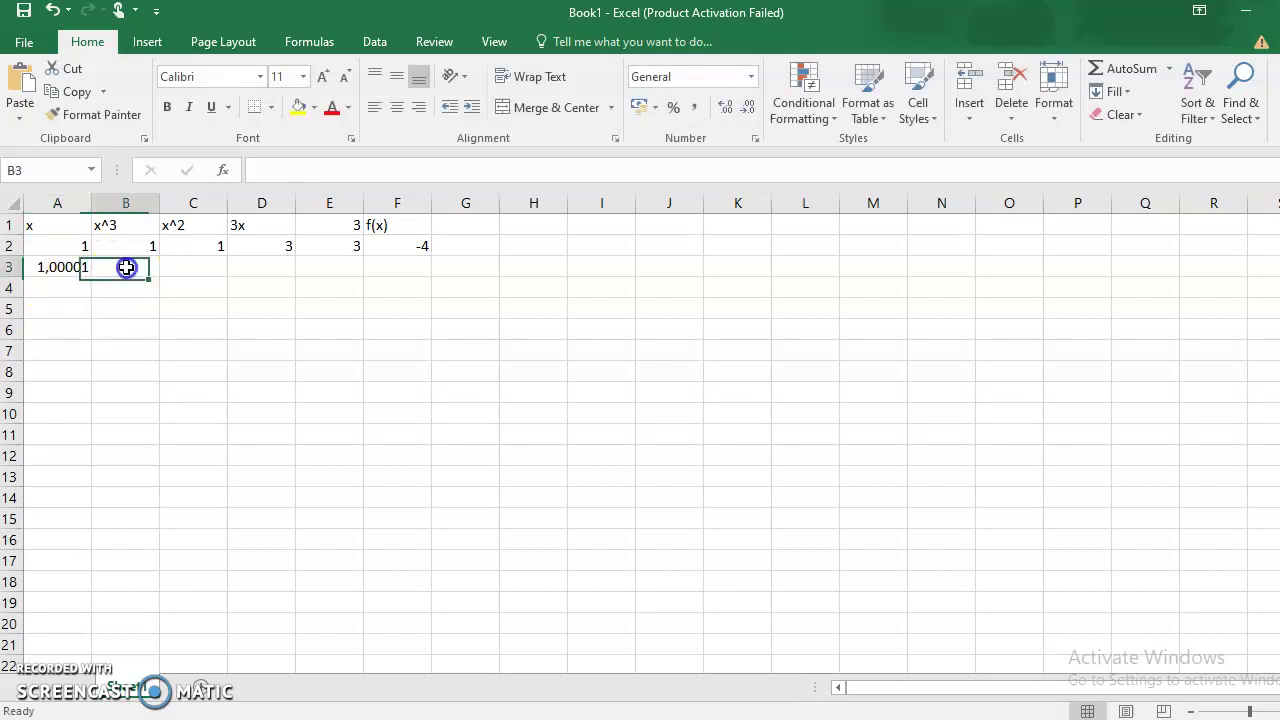
left_click(147, 245)
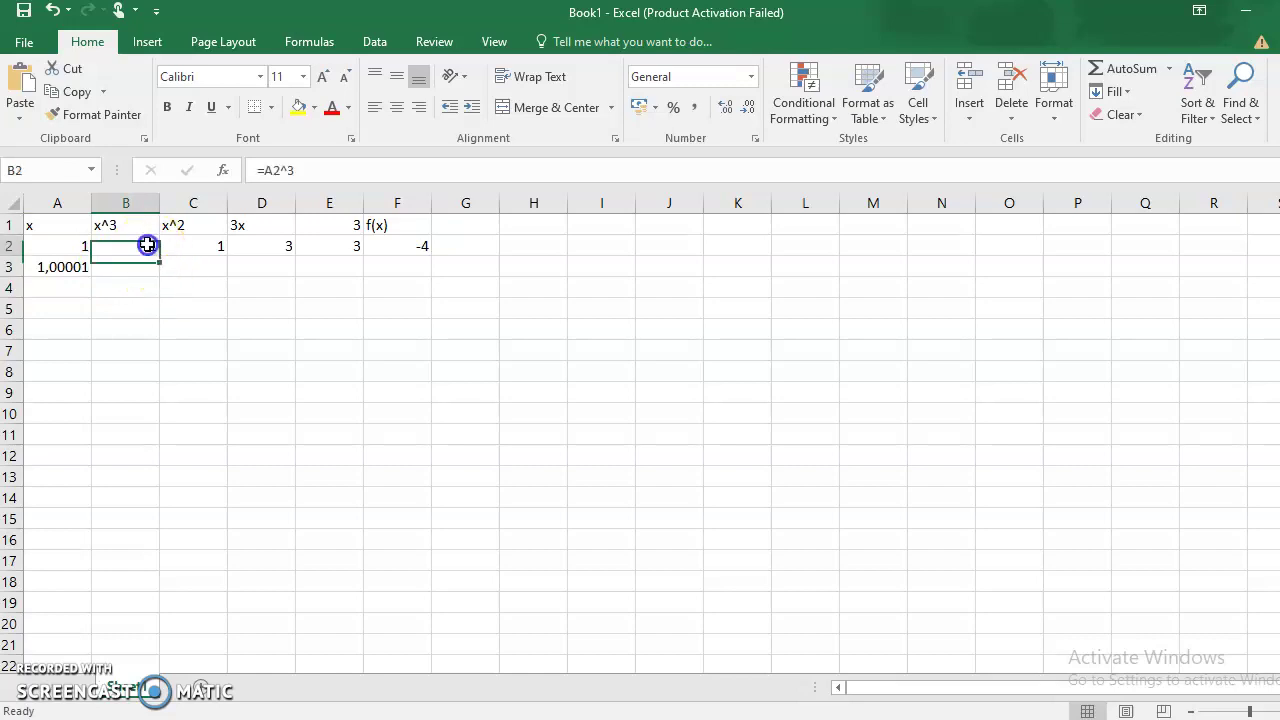
left_click_drag(161, 258, 134, 597)
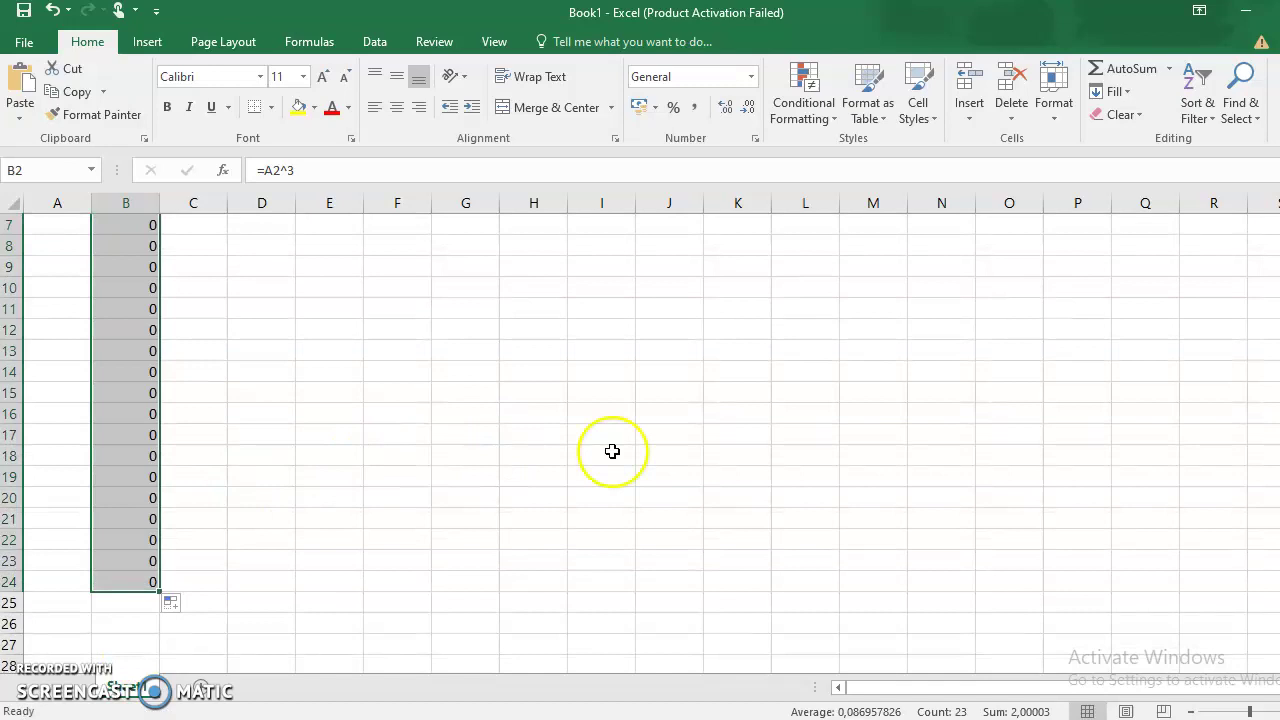
scroll(640, 300, "up", 2)
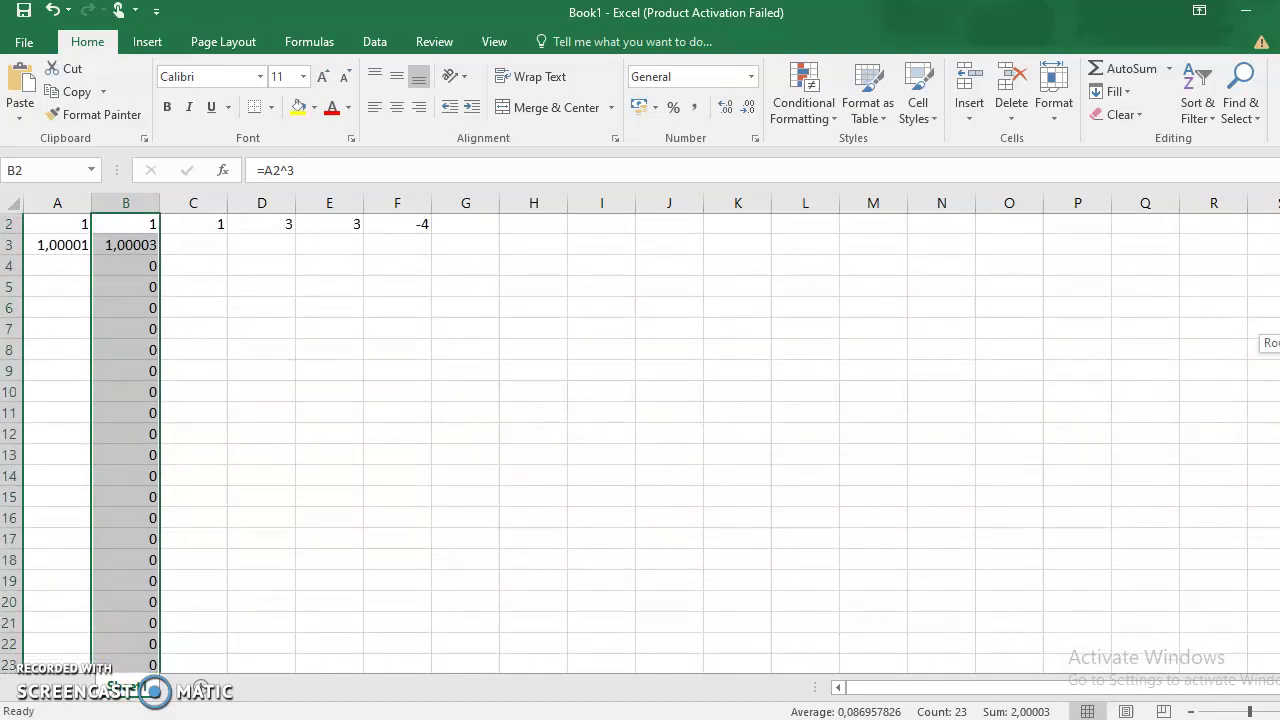
- Fill the x^2 formula from C2 down to C26
left_click(208, 249)
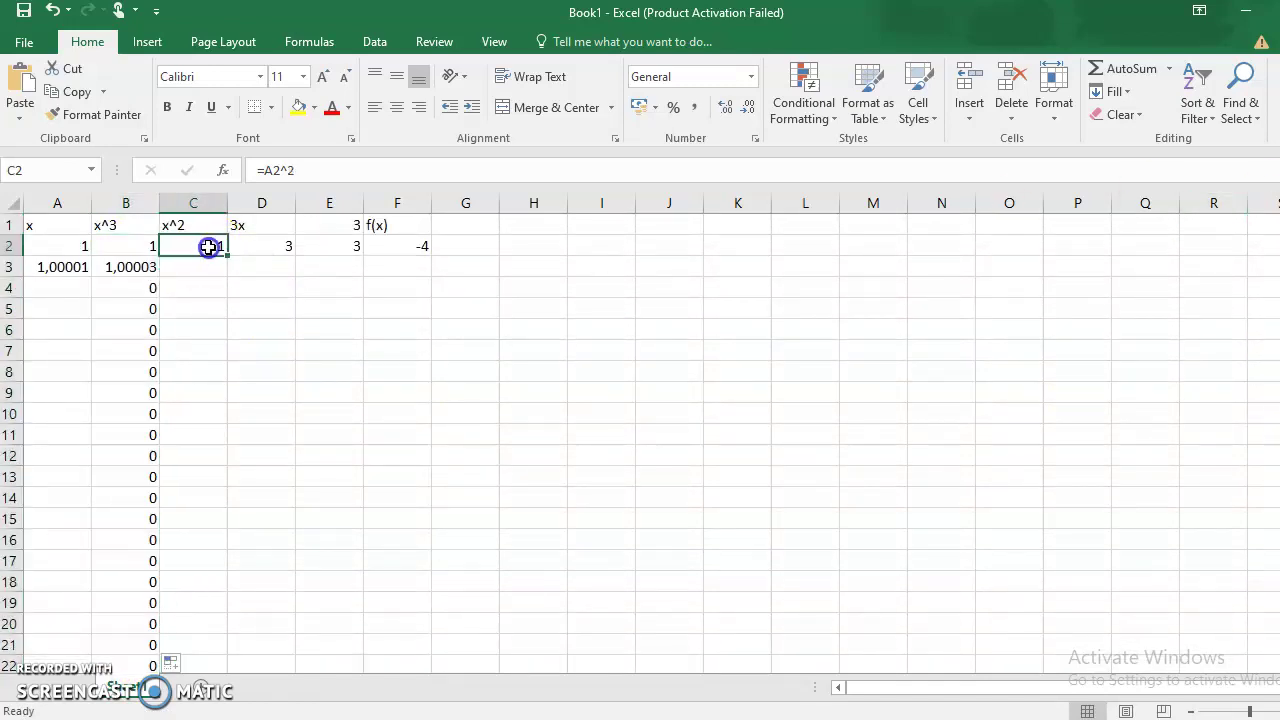
left_click_drag(229, 259, 228, 630)
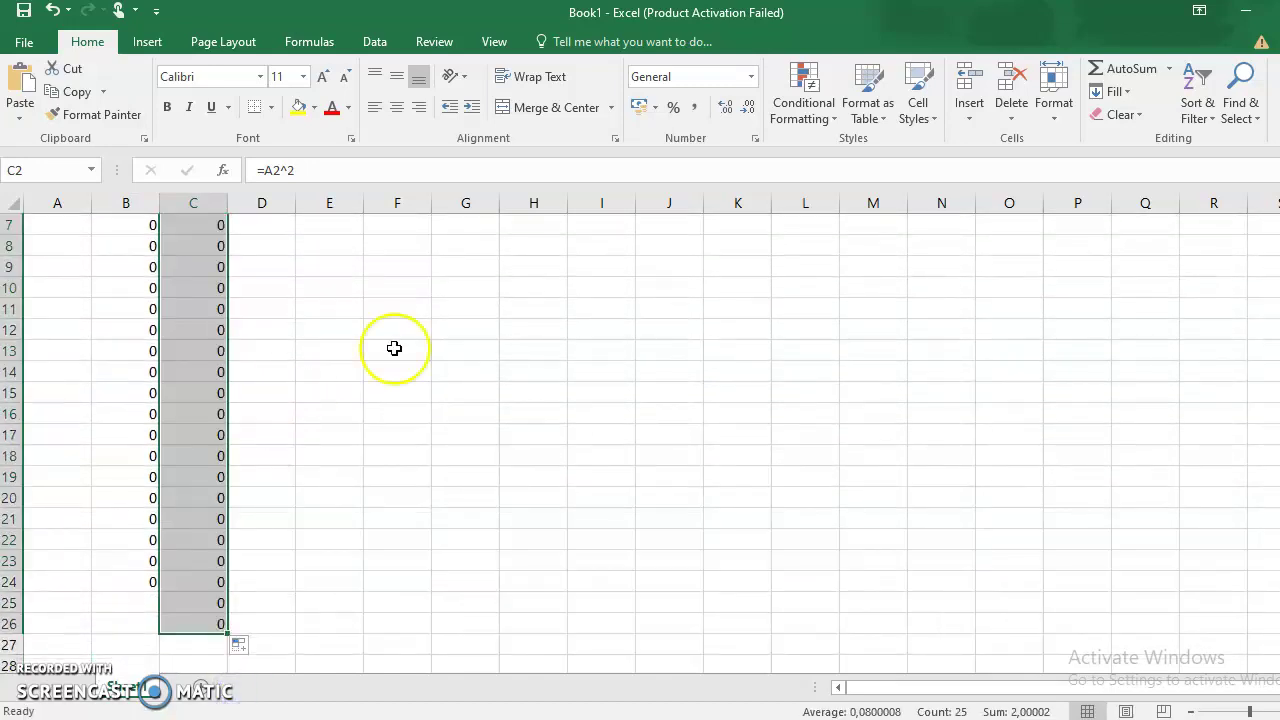
scroll(640, 445, "up", 2)
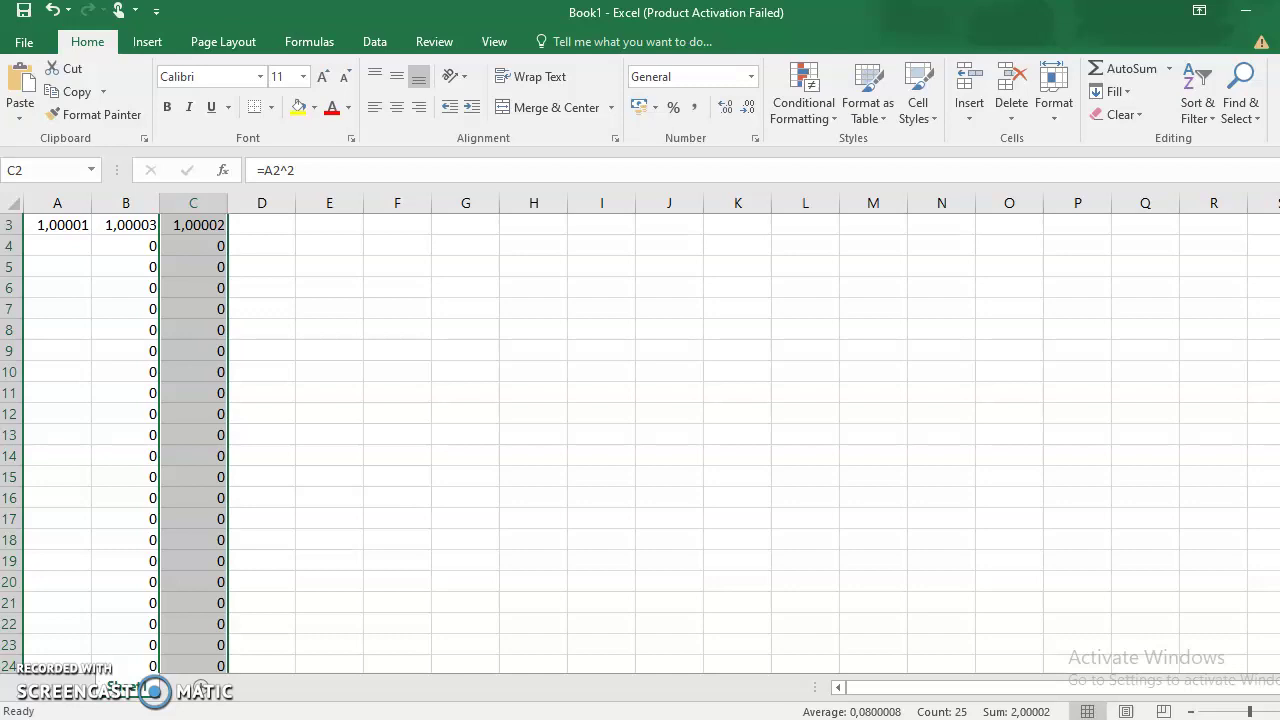
scroll(640, 445, "up", 1)
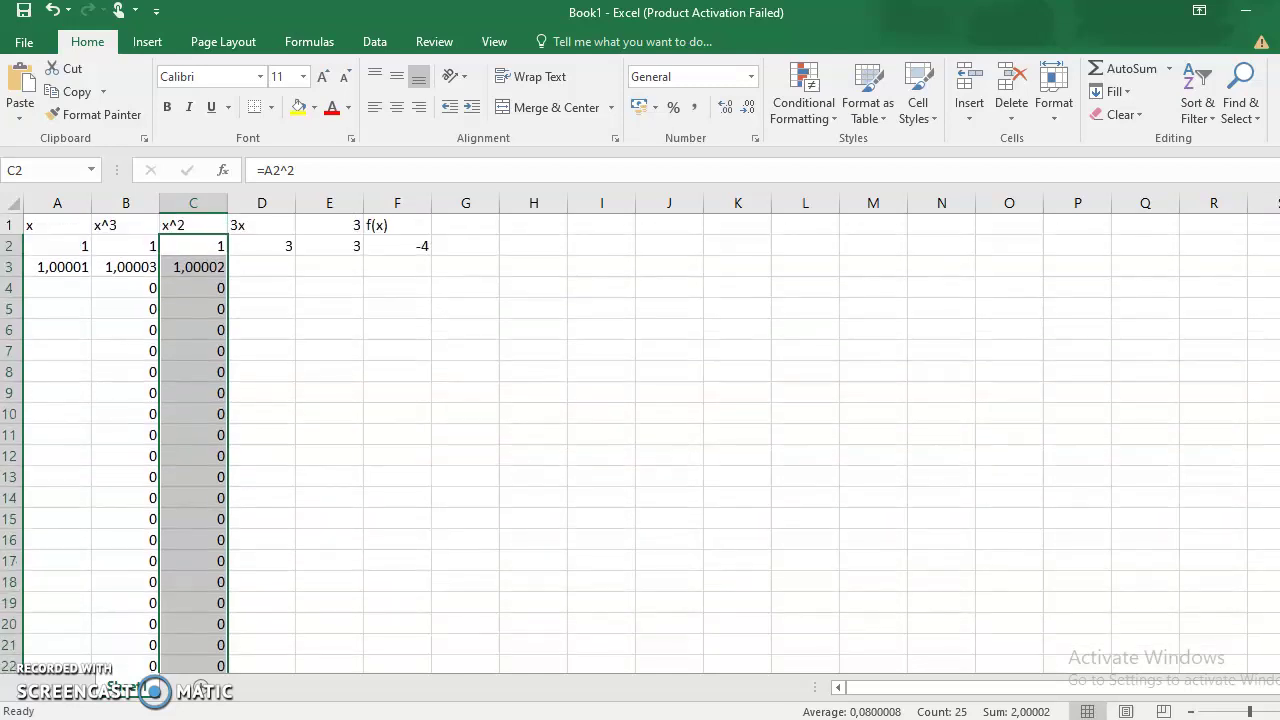
- Fill the row 2 formulas for 3x, the constant and f(x) down to D20, E21 and F20
left_click(282, 247)
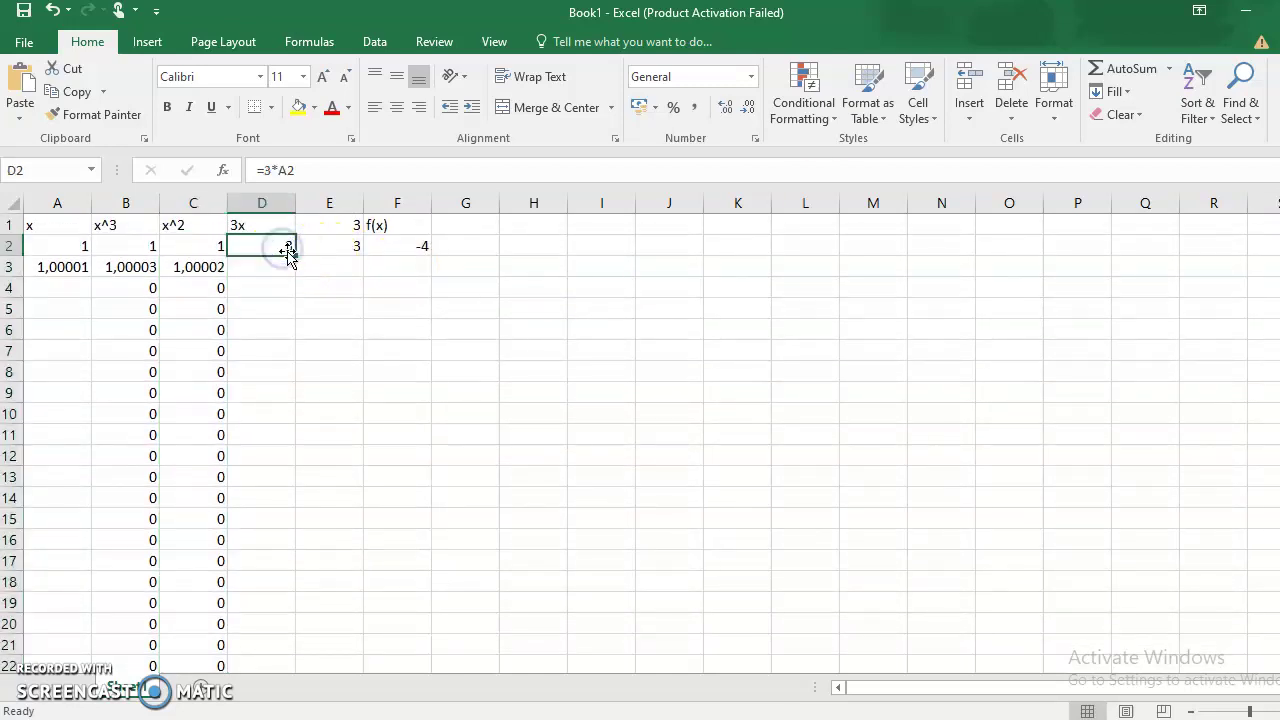
left_click_drag(293, 256, 266, 636)
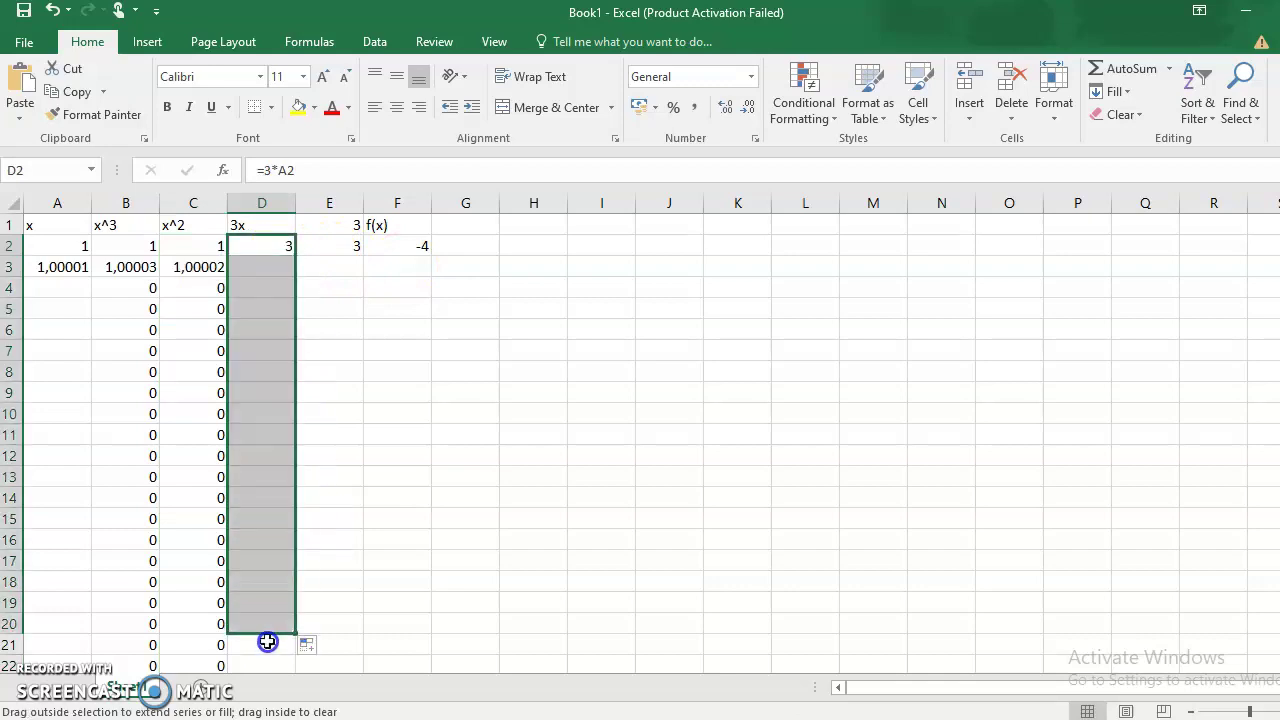
left_click(355, 247)
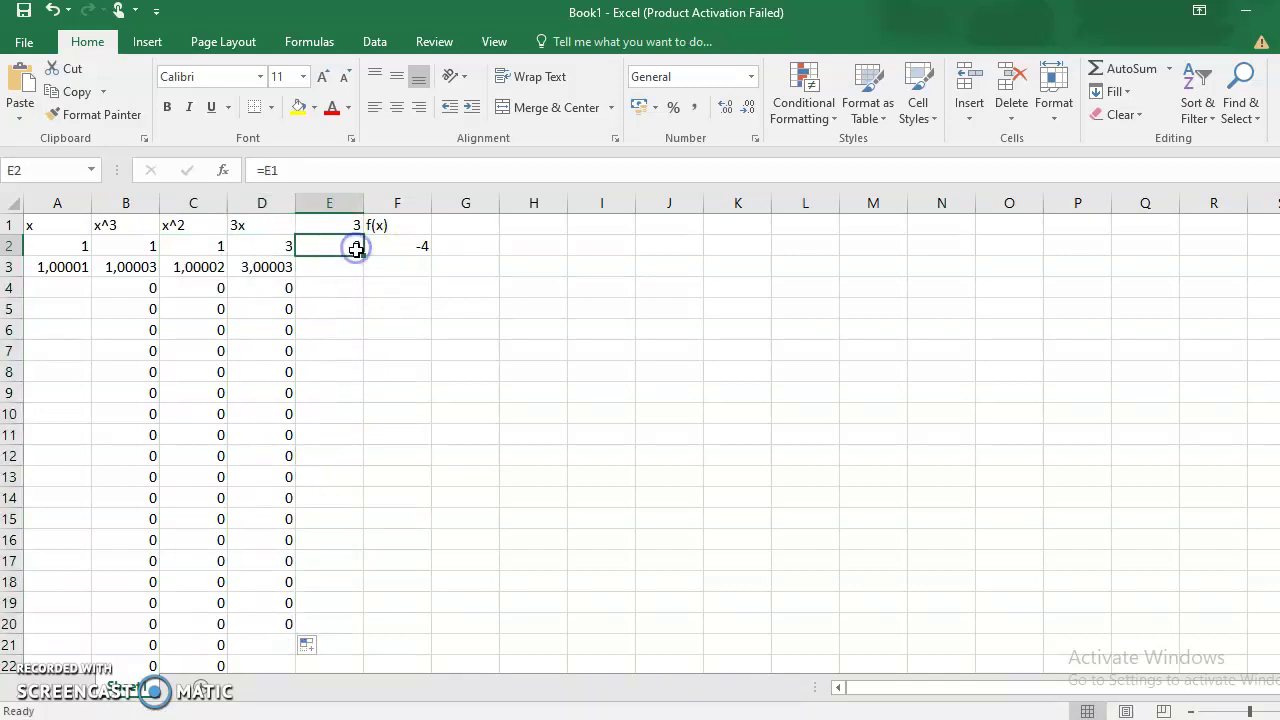
left_click_drag(365, 260, 372, 655)
left_click(422, 246)
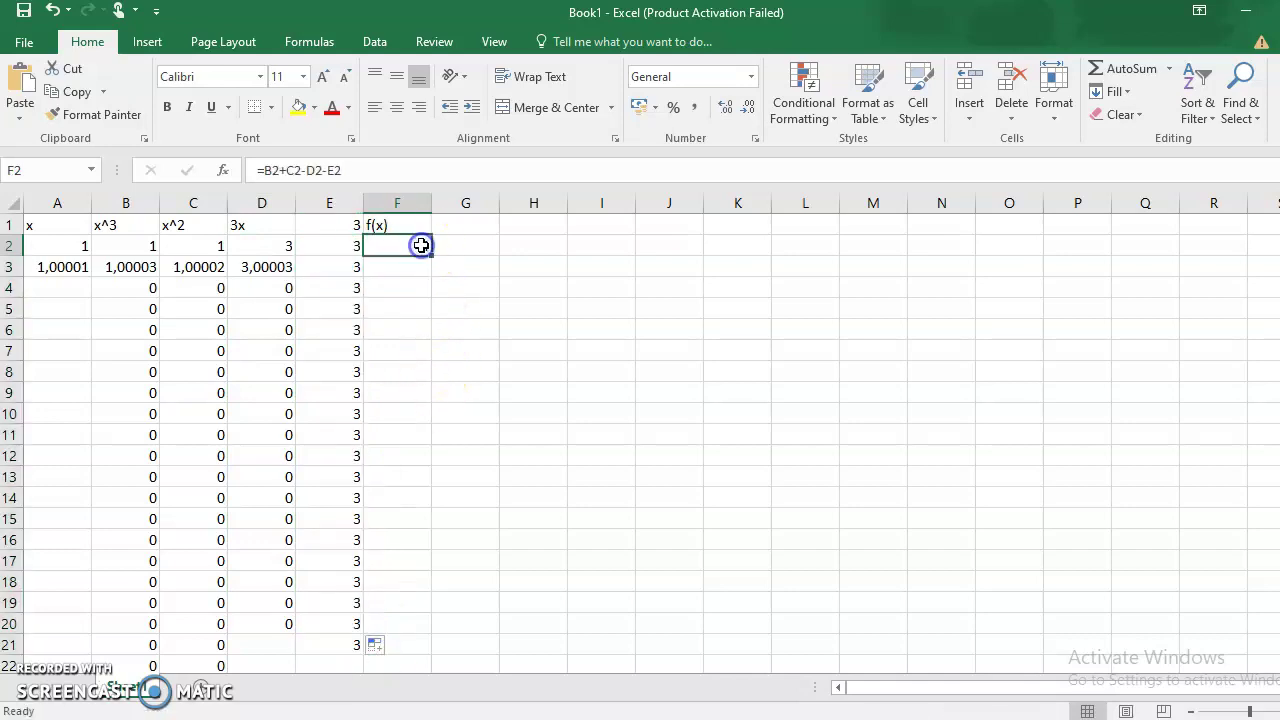
left_click_drag(434, 261, 445, 635)
- Extend the x series with the 0,00001 increment formula from A3 down to A167
left_click(79, 247)
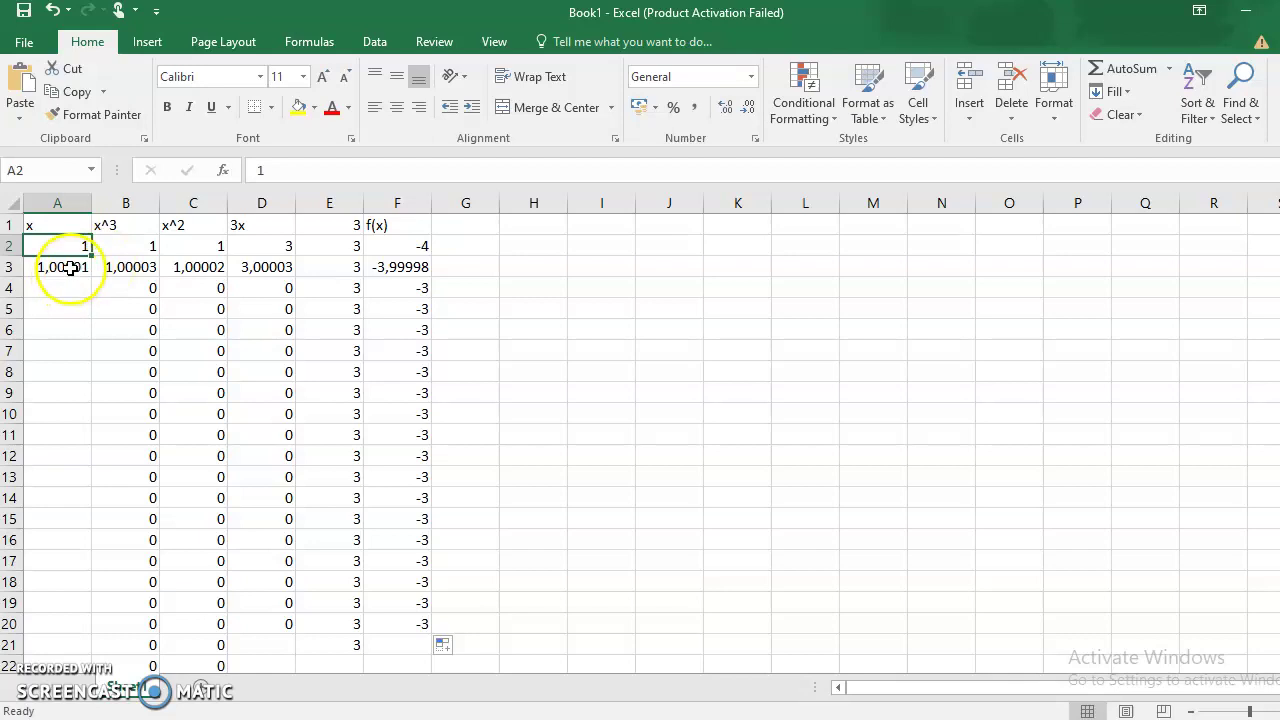
left_click(73, 267)
left_click_drag(95, 283, 83, 375)
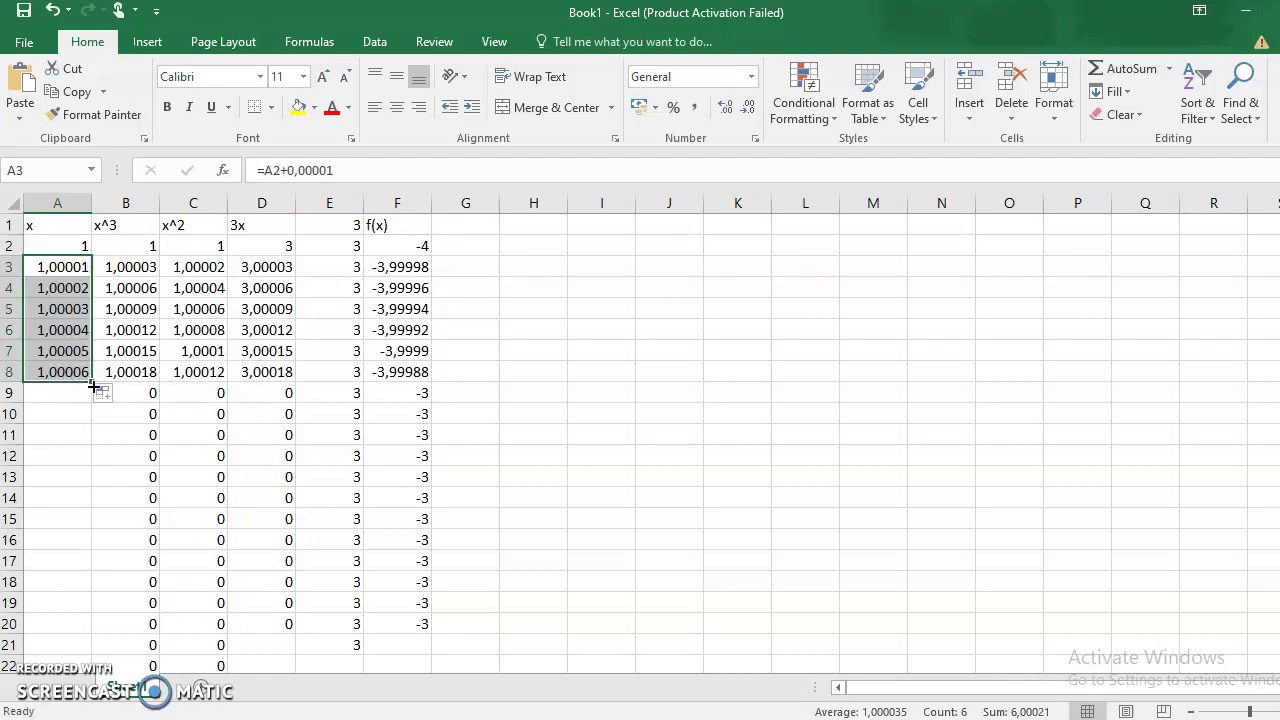
left_click_drag(92, 383, 88, 598)
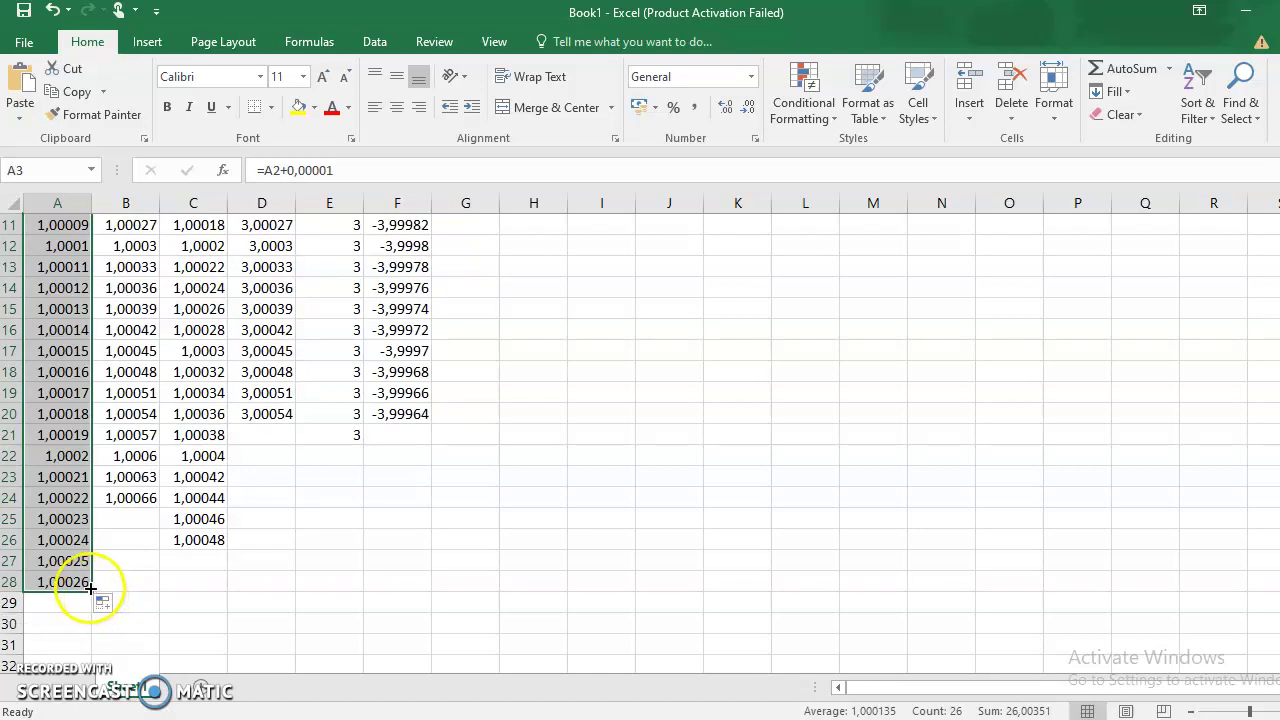
left_click_drag(89, 590, 88, 697)
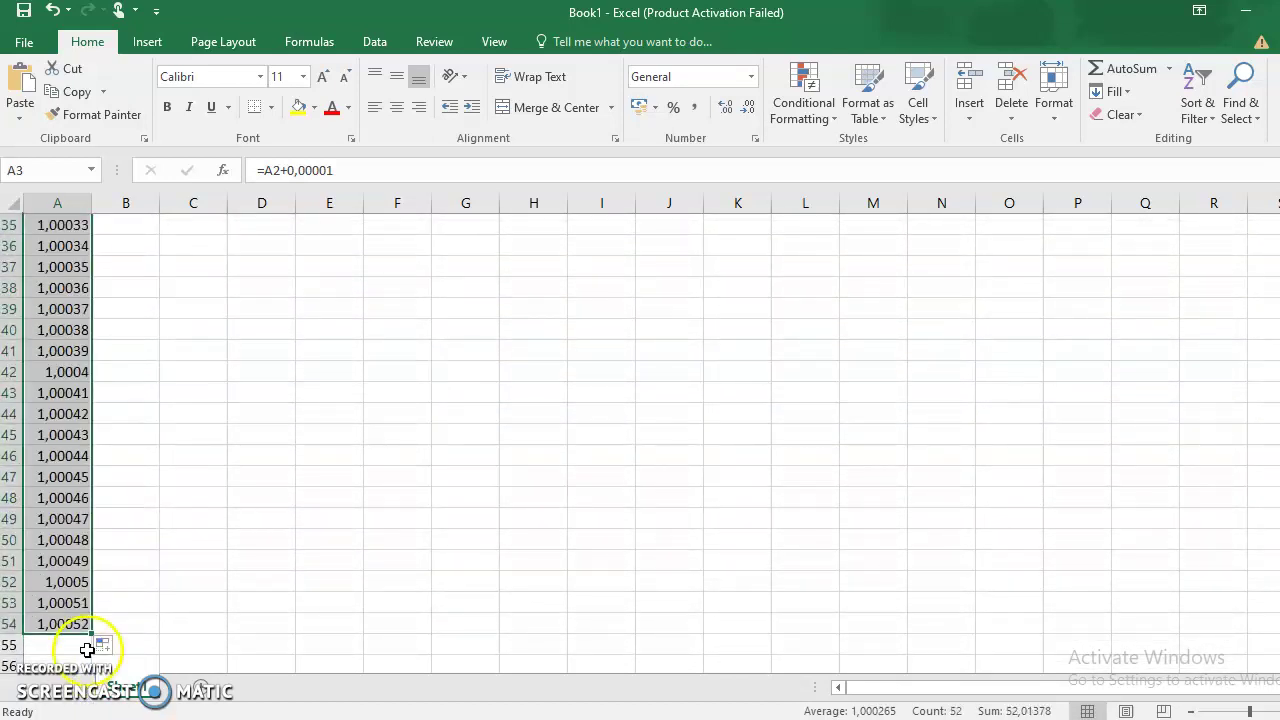
mouse_move(89, 637)
left_mouse_down()
mouse_move(87, 688)
mouse_move(88, 630)
left_mouse_up()
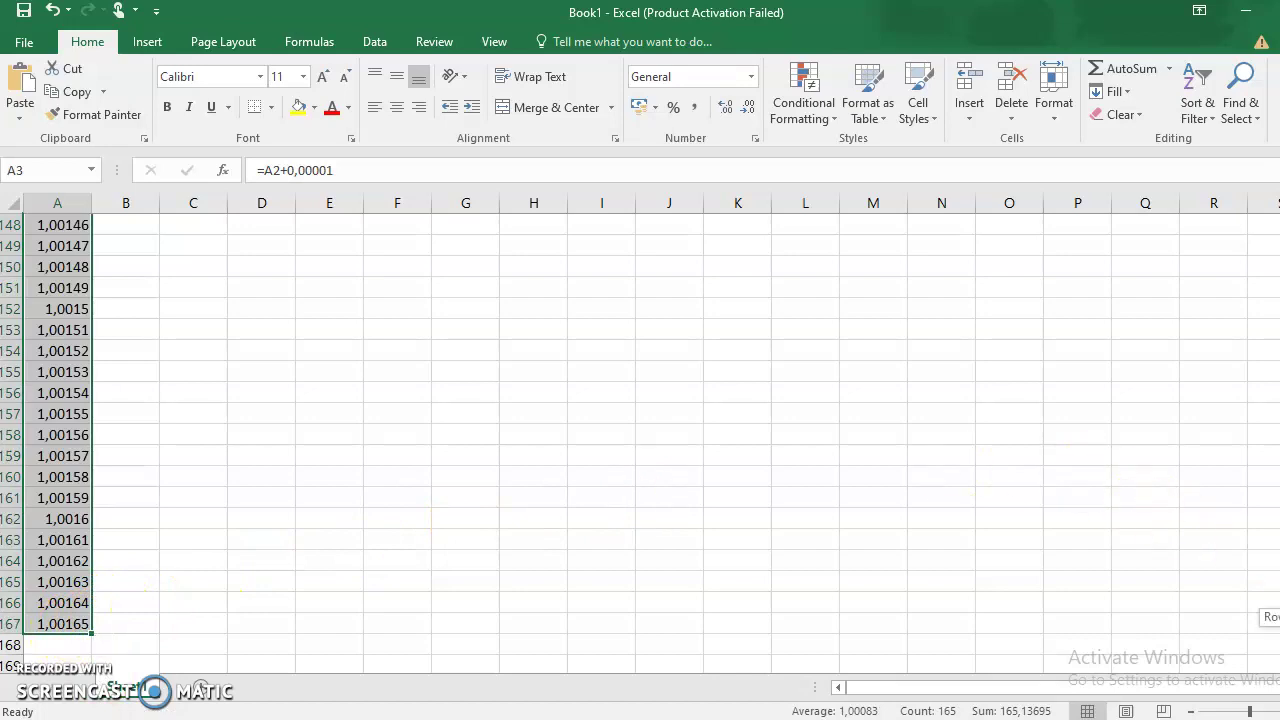
- Extend the x^3 formula from B24 down to B167 to match the x series
scroll(640, 440, "up", 20)
scroll(640, 440, "up", 11)
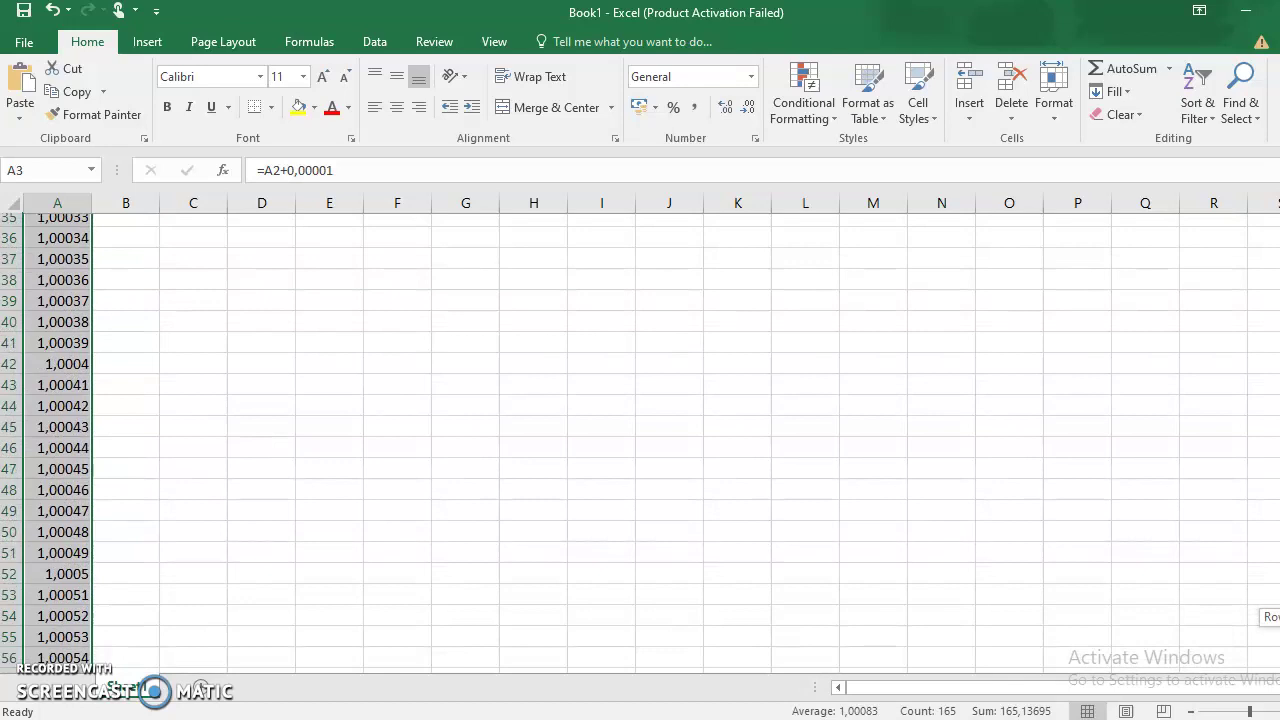
scroll(640, 440, "up", 4)
scroll(640, 440, "up", 4)
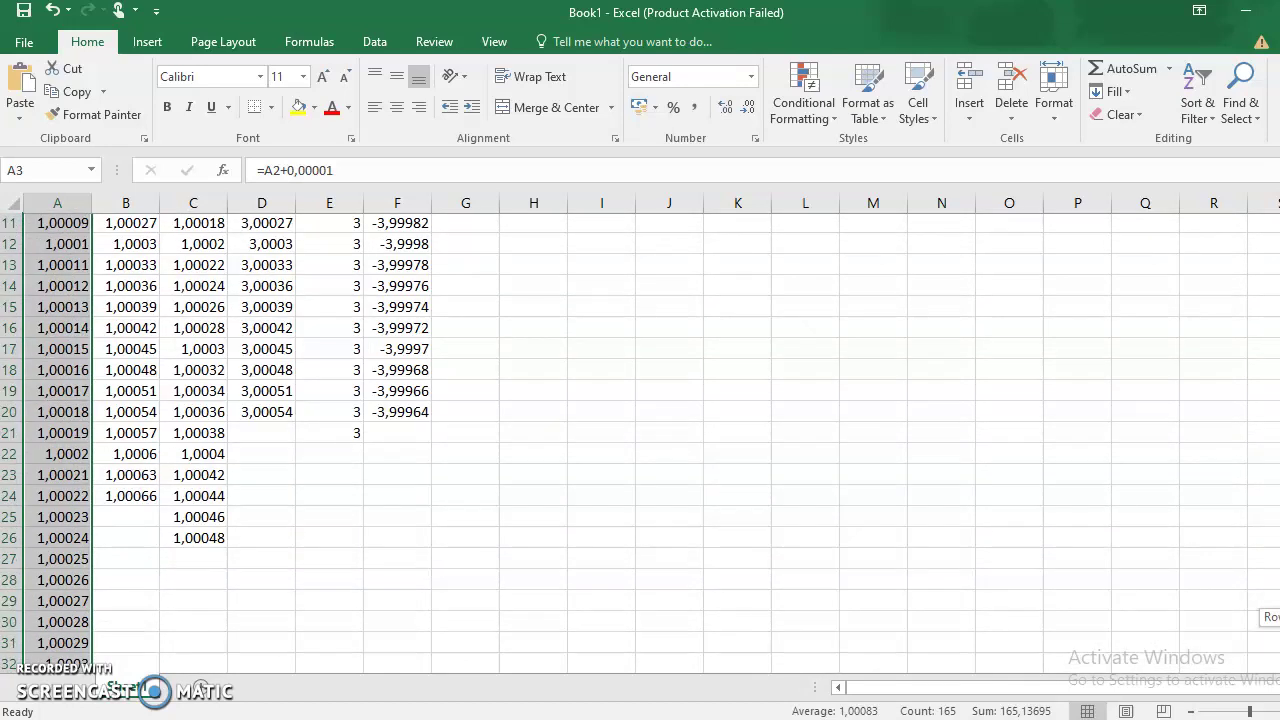
left_click(132, 458)
left_click(154, 499)
left_click_drag(159, 509, 118, 714)
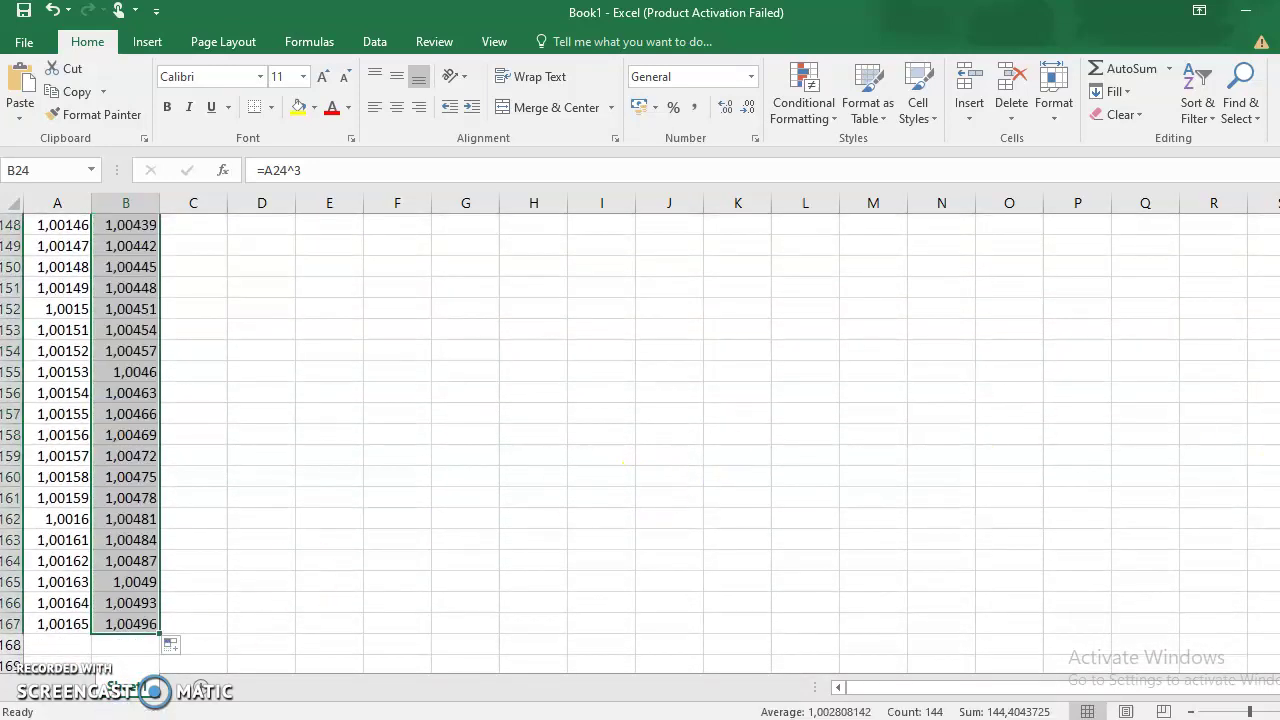
- Extend the x^2 formula from C20 down to C167
scroll(559, 357, "up", 20)
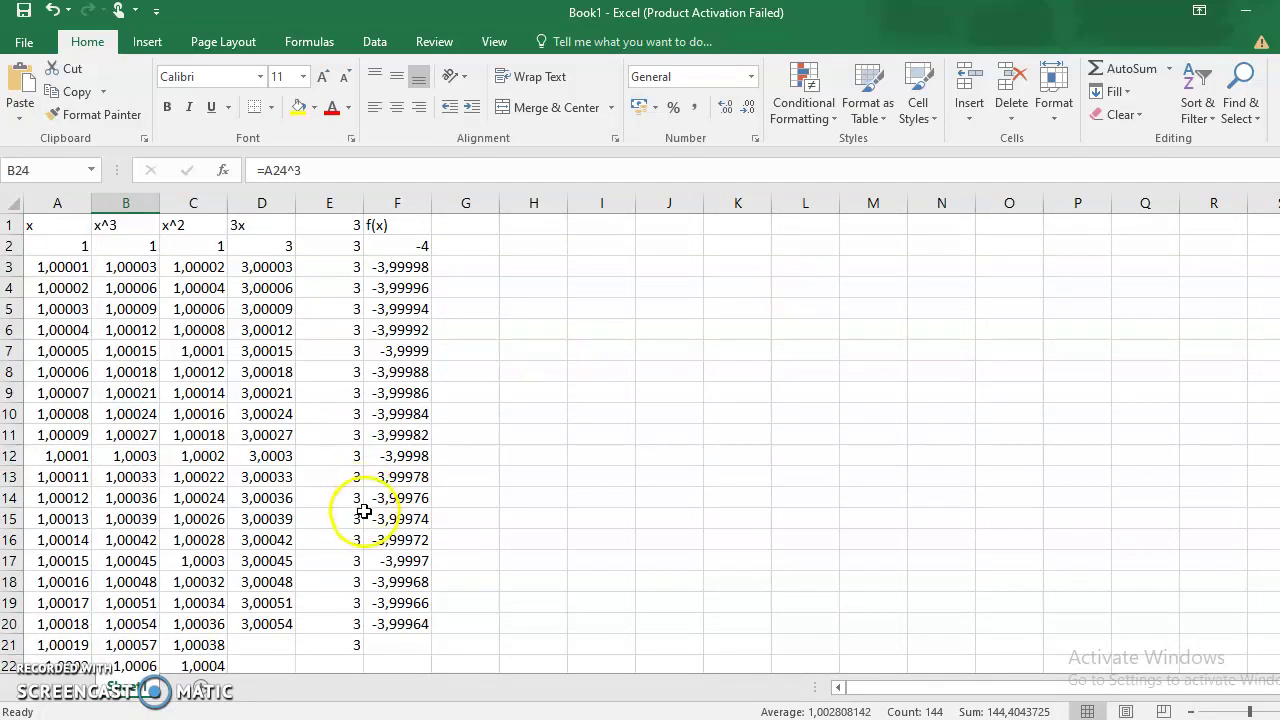
left_click(198, 620)
left_click_drag(229, 636, 191, 677)
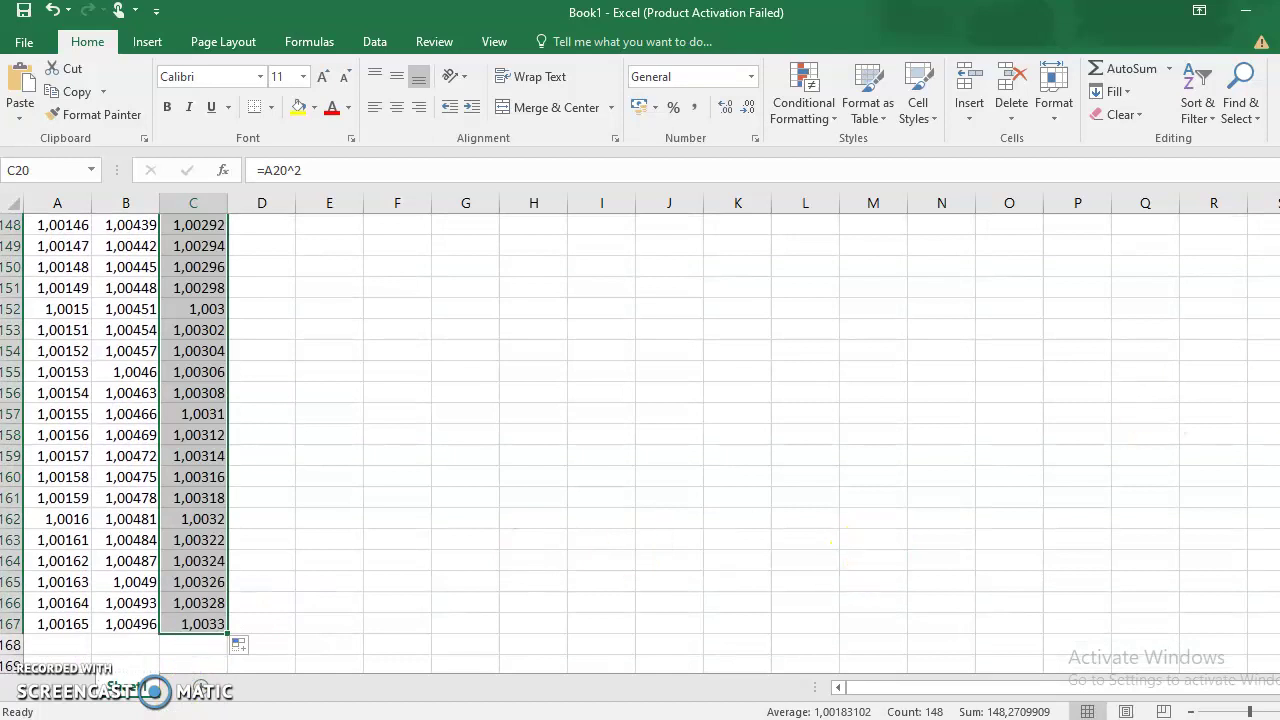
- Extend the 3x formula from D20 down to D167
scroll(640, 440, "up", 20)
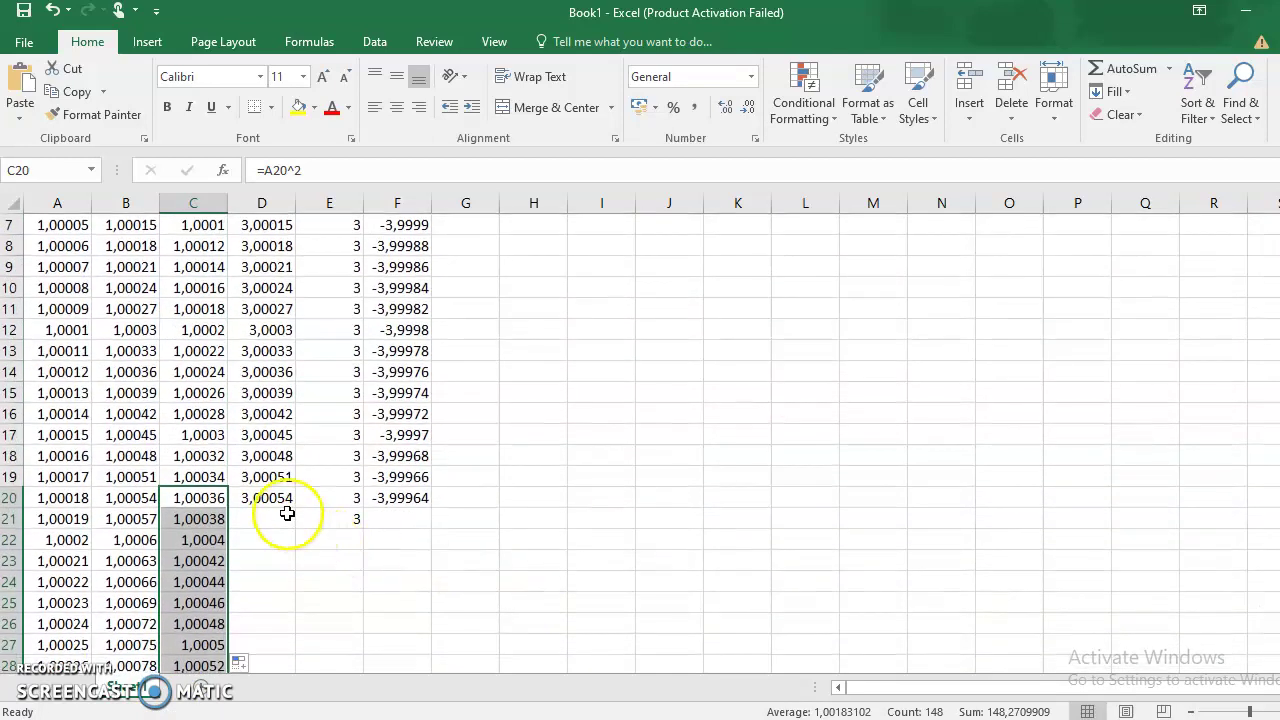
left_click(285, 502)
left_click_drag(298, 511, 266, 691)
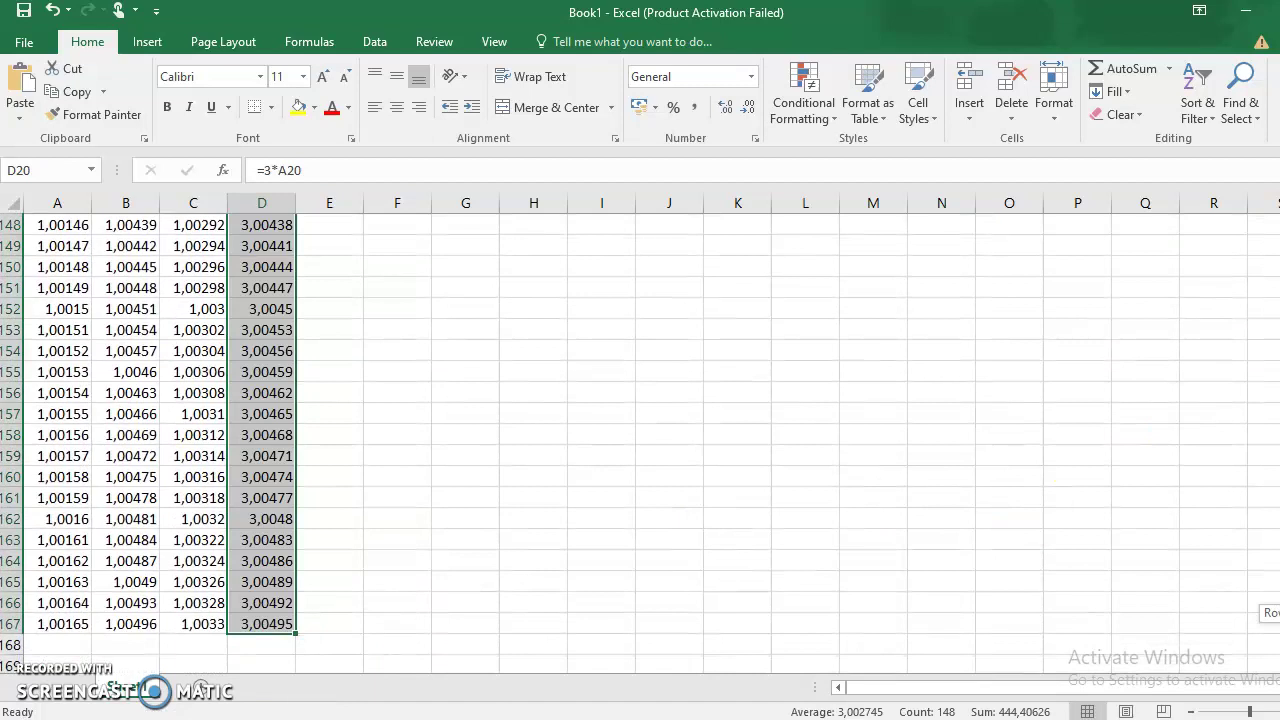
- Extend the constant term from E21 down to E167
scroll(640, 430, "up", 20)
scroll(640, 430, "up", 20)
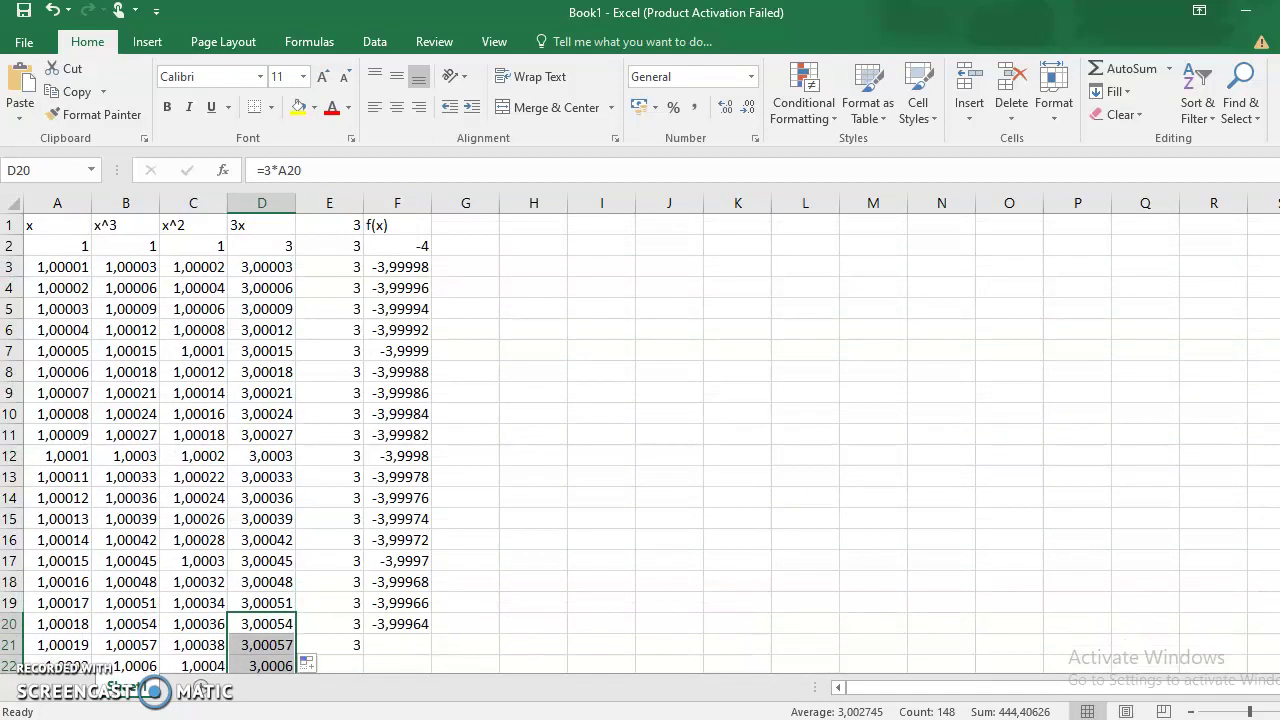
left_click(352, 648)
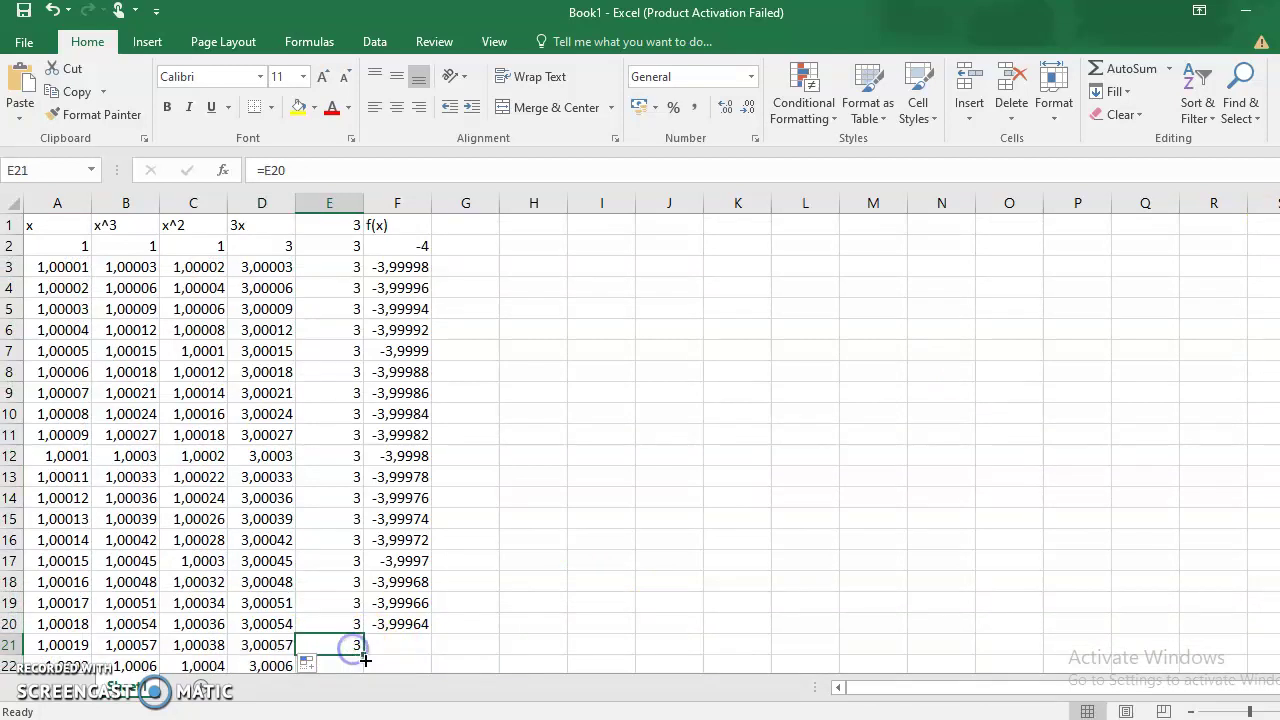
mouse_move(363, 658)
left_mouse_down()
mouse_move(360, 700)
mouse_move(348, 665)
mouse_move(346, 689)
mouse_move(350, 647)
left_mouse_up()
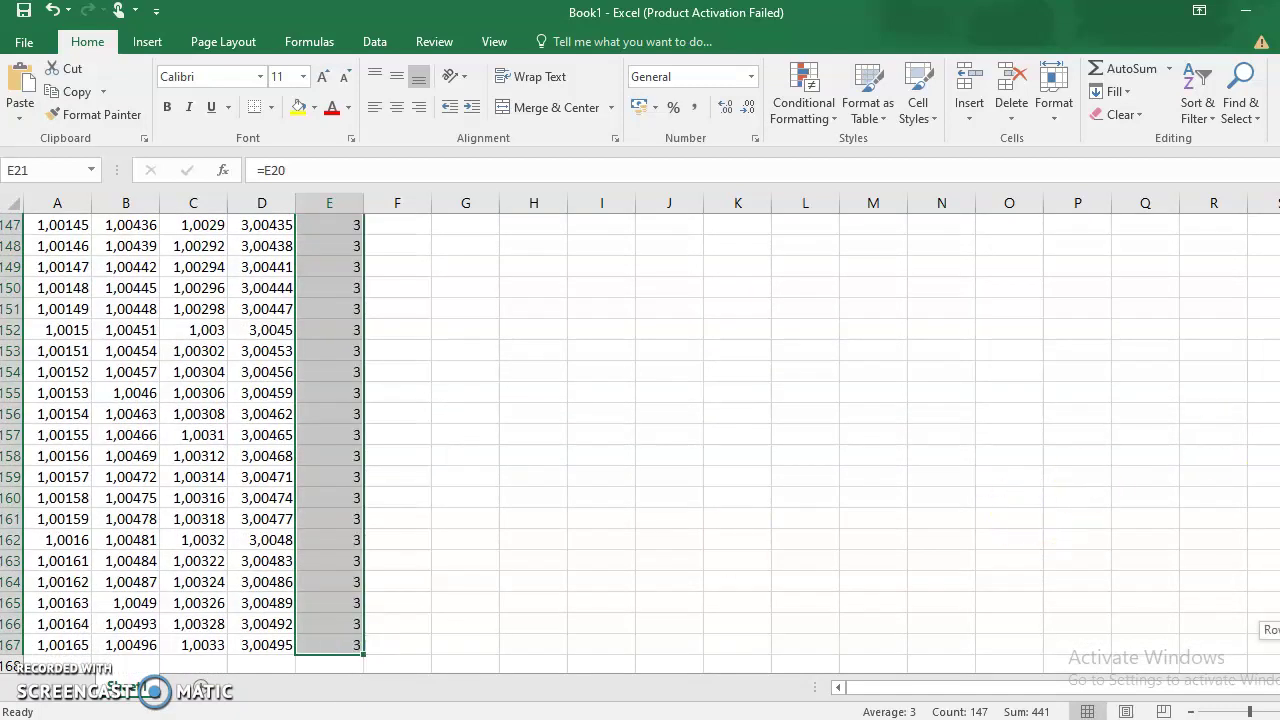
- Extend the f(x) formula from F20 down to F167
scroll(640, 440, "up", 20)
scroll(572, 453, "up", 6)
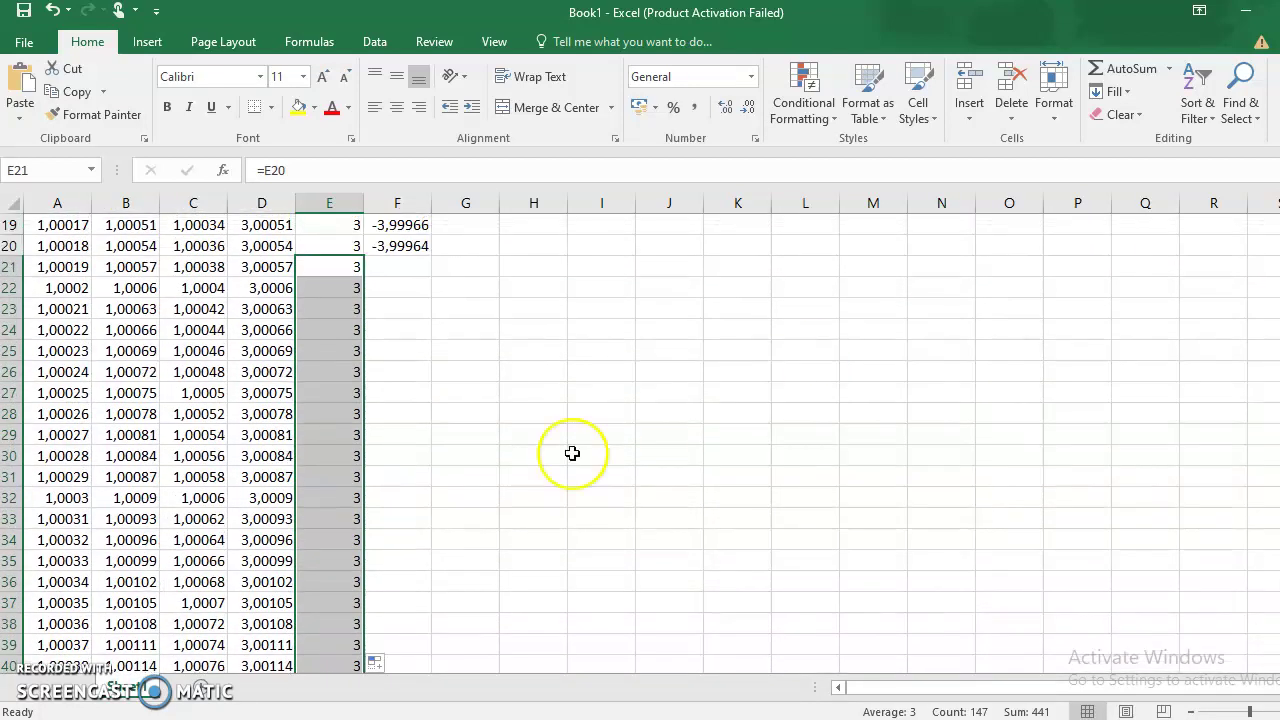
left_click(415, 248)
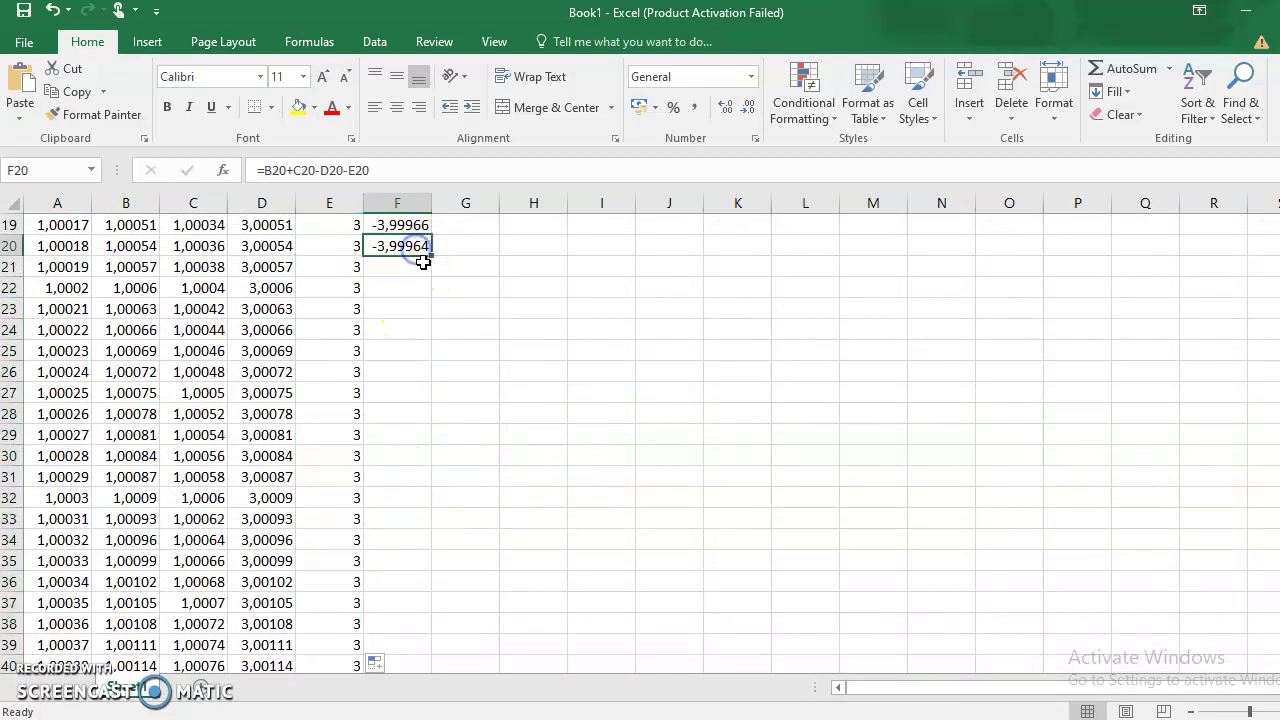
left_click_drag(436, 254, 411, 626)
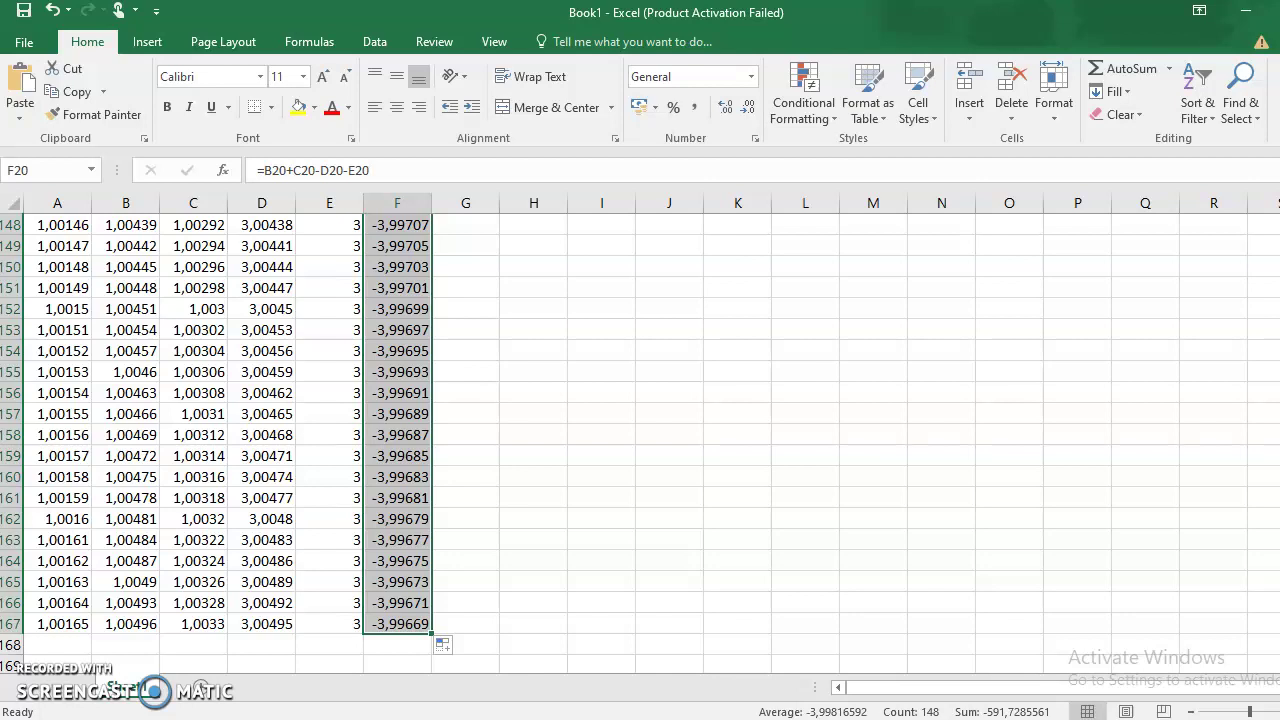
- Continue the x series from A167 down to A268
scroll(640, 440, "down", 5)
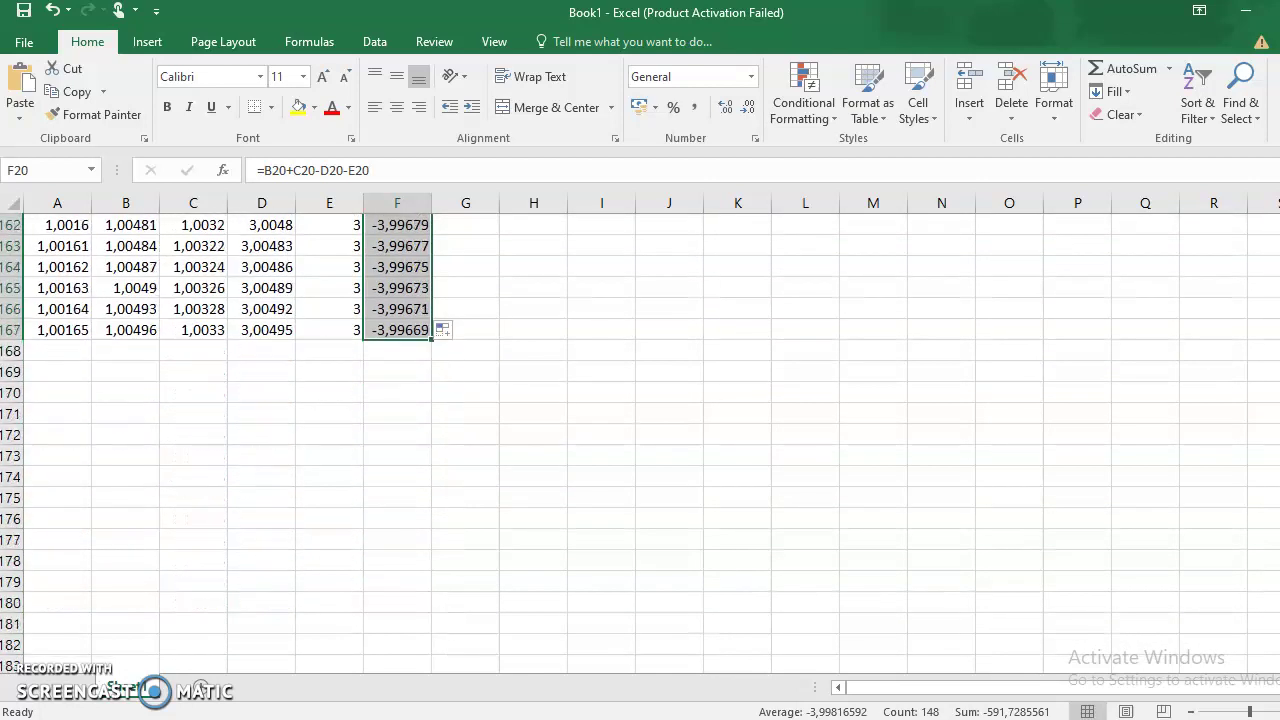
scroll(640, 440, "down", 1)
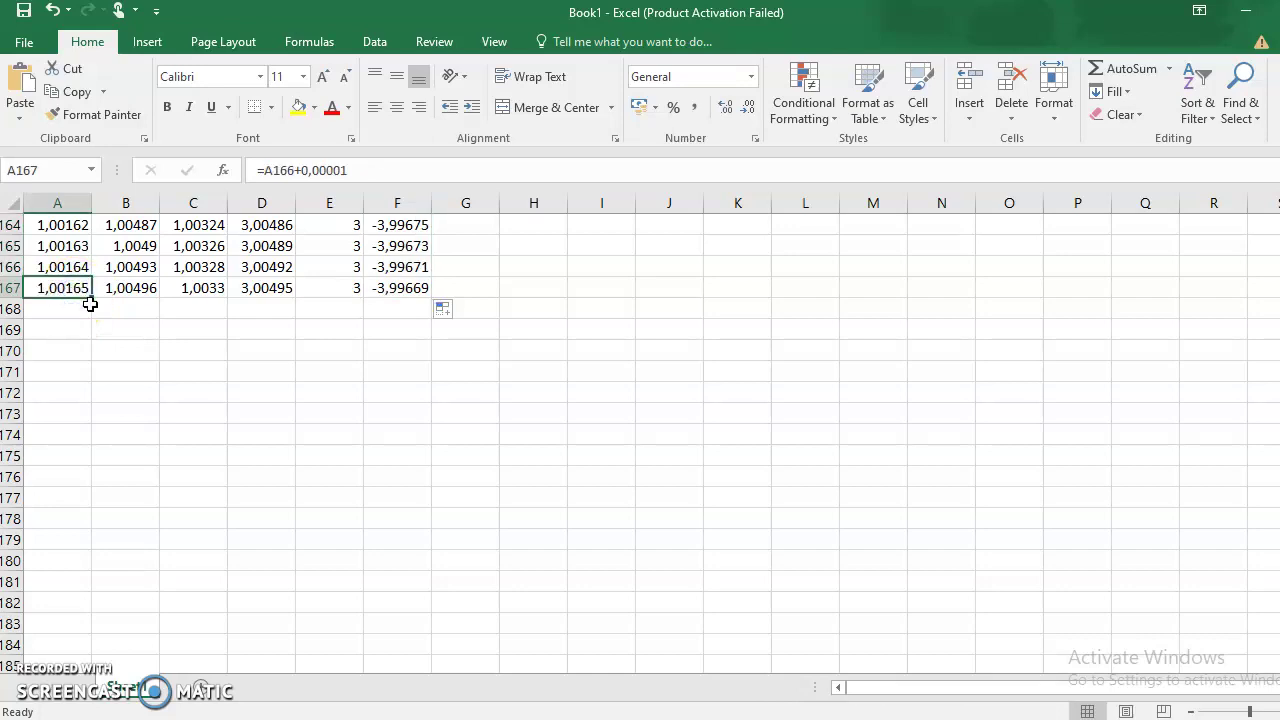
left_click_drag(91, 300, 43, 716)
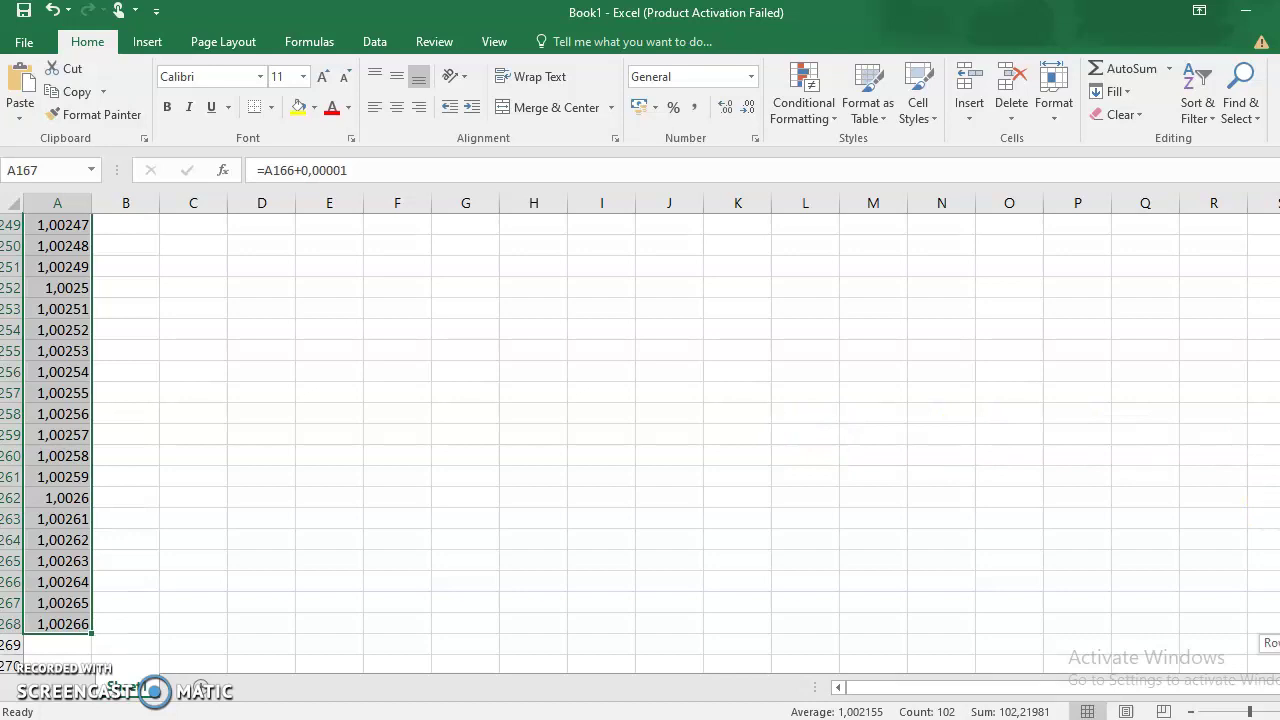
- Change the x increment in A3 to 0,001 and fill the formula down column A to row 270
scroll(640, 430, "up", 20)
scroll(640, 430, "up", 20)
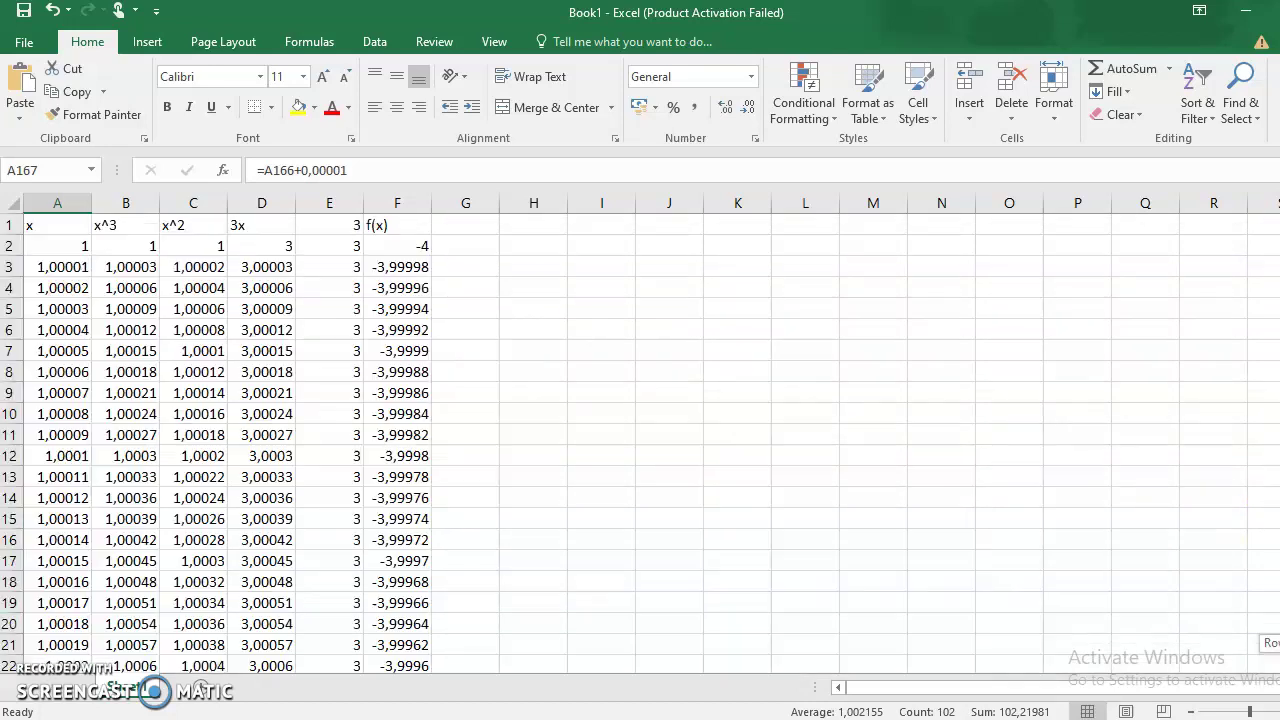
left_click(80, 265)
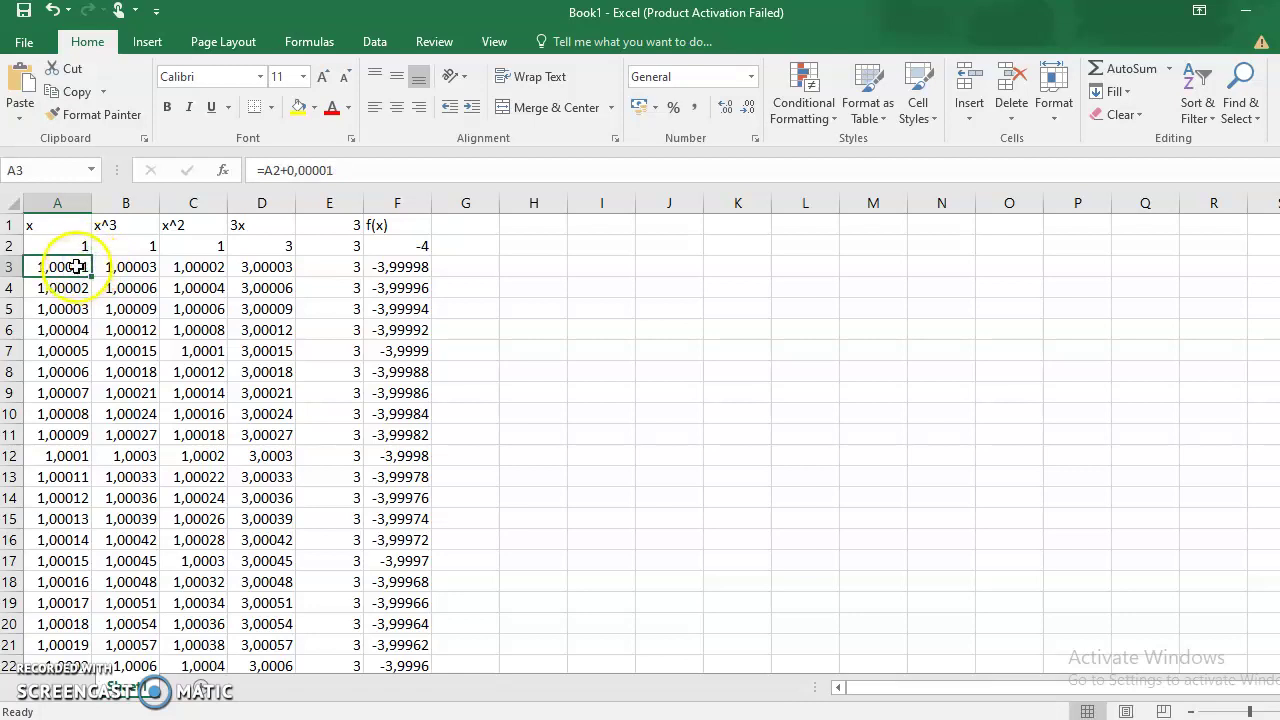
left_click(316, 171)
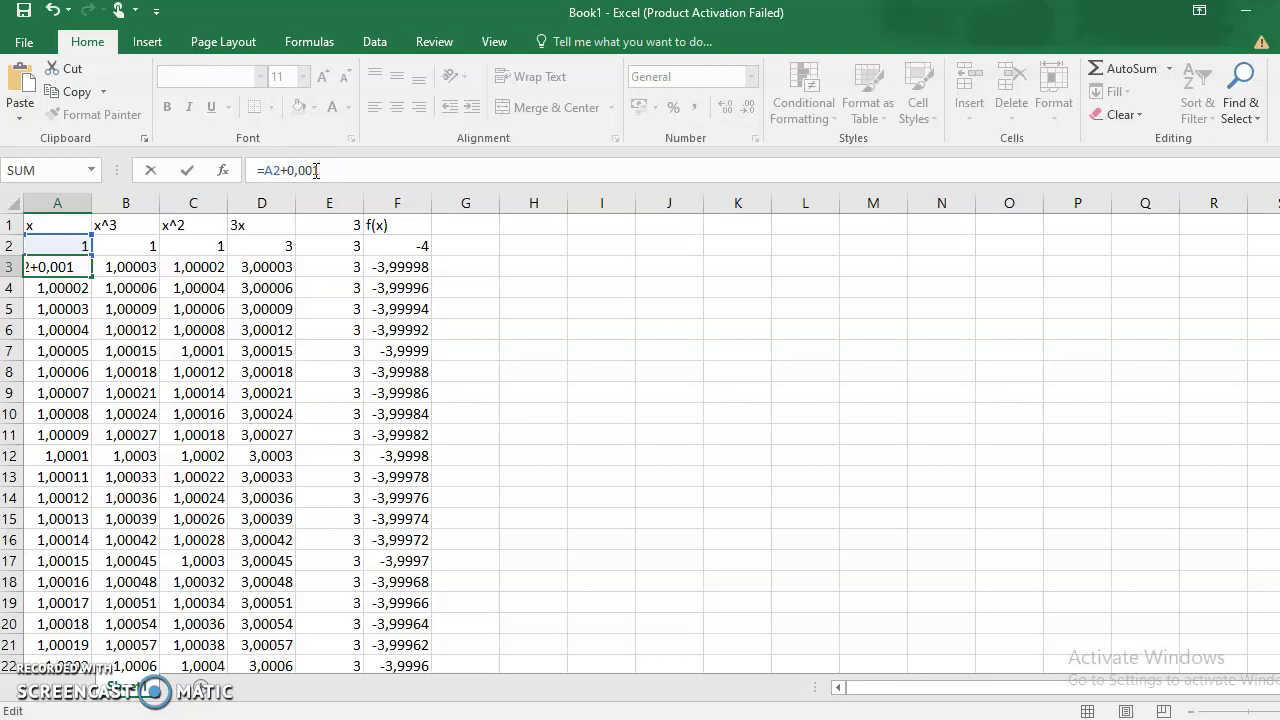
key("Return")
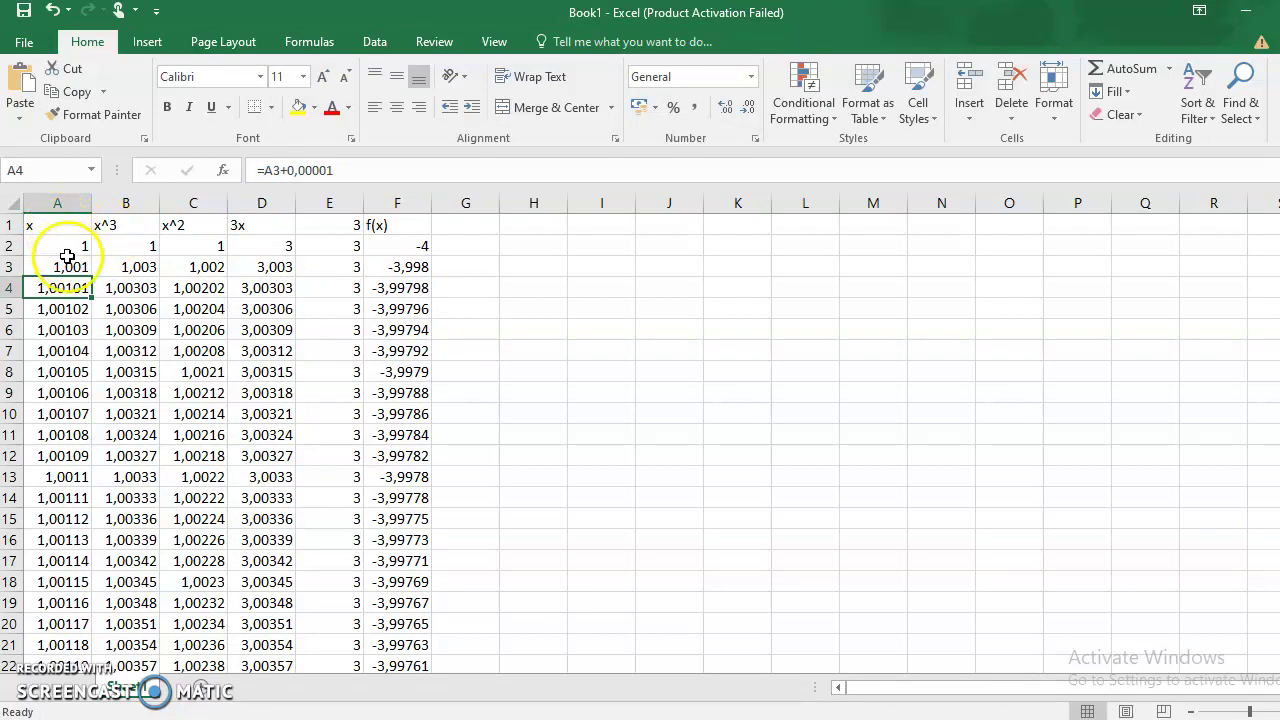
left_click(75, 266)
left_click_drag(91, 281, 72, 712)
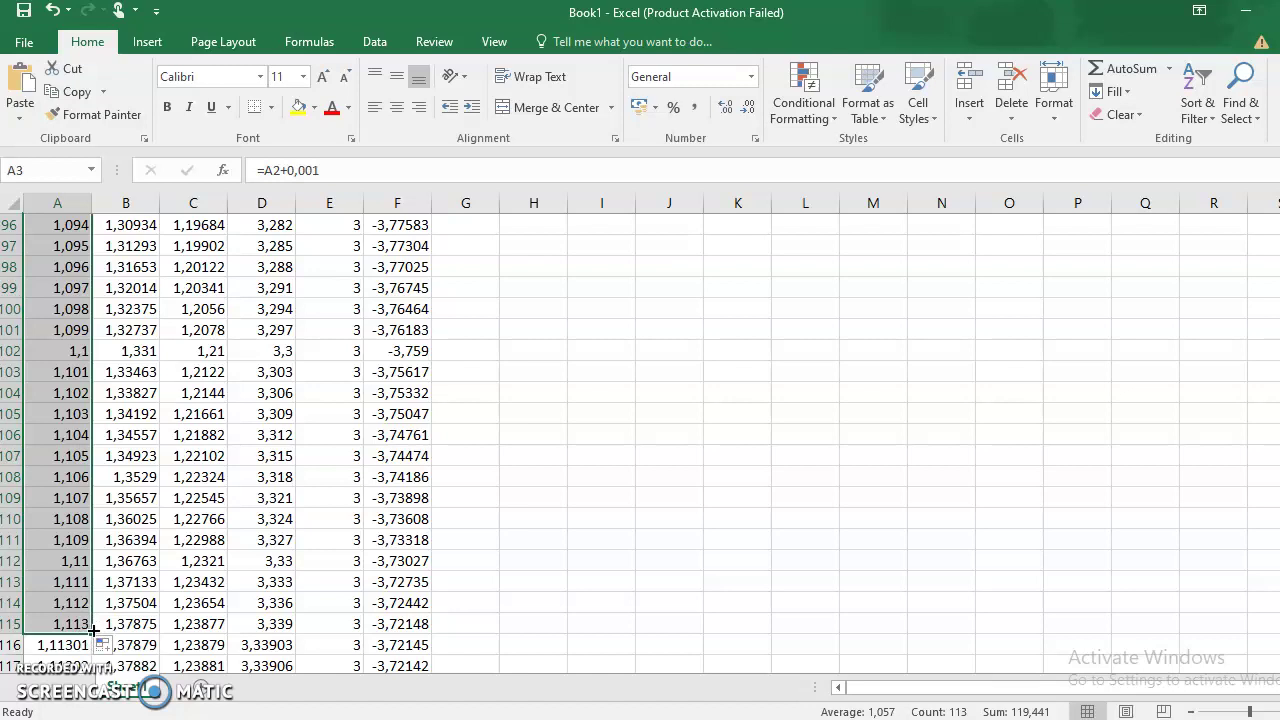
left_click_drag(92, 636, 92, 672)
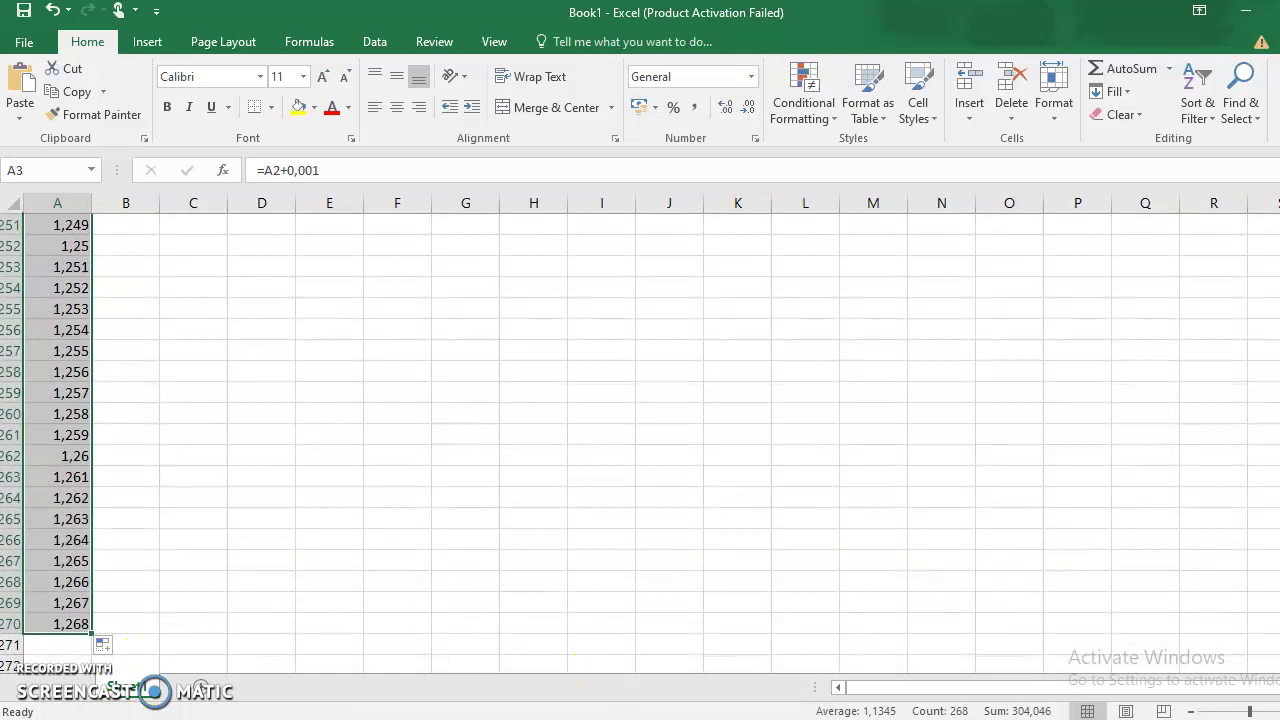
- Change the x increment in A3 to 0,01 and fill the formula down column A to row 268
left_click_drag(1279, 642, 1279, 236)
left_click(74, 266)
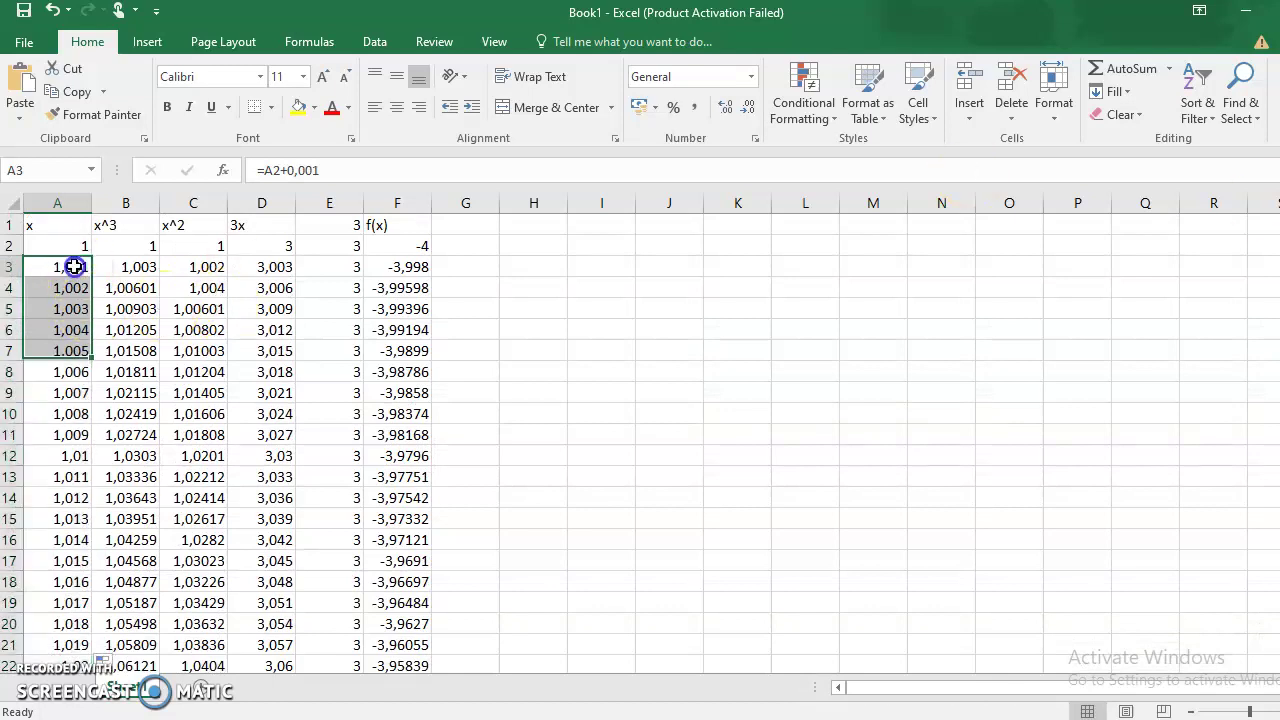
left_click(319, 170)
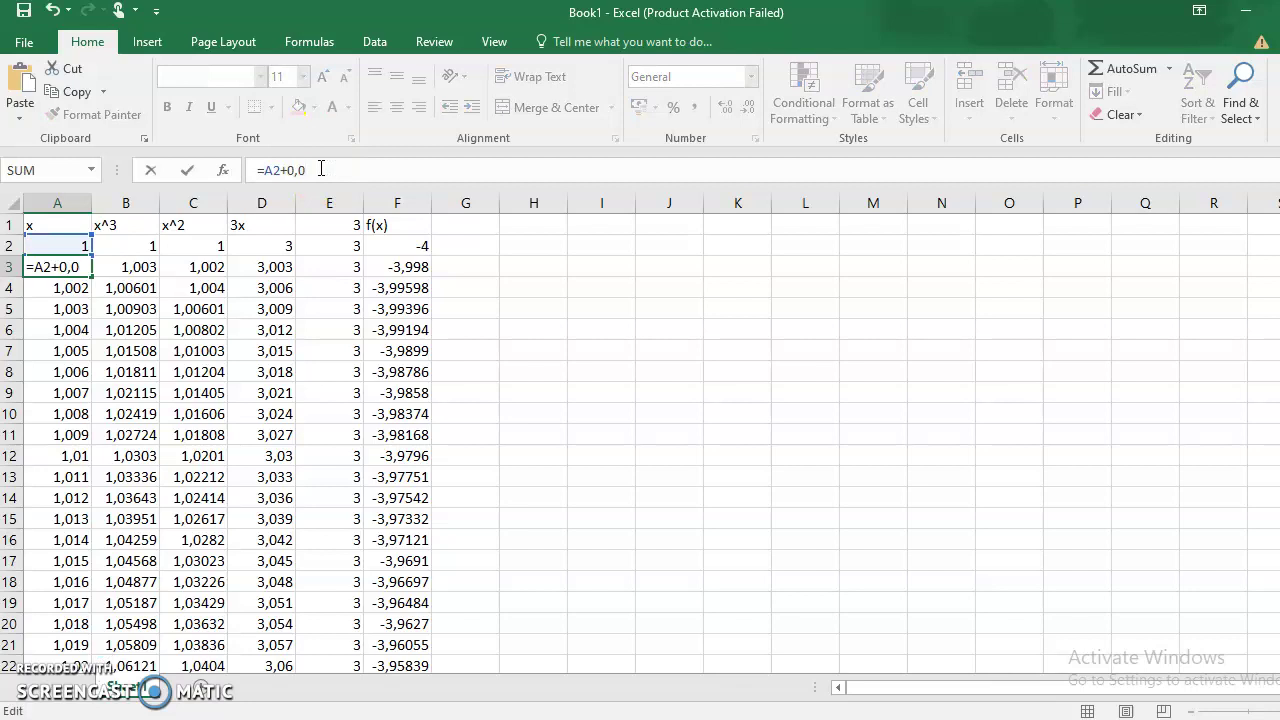
key("Return")
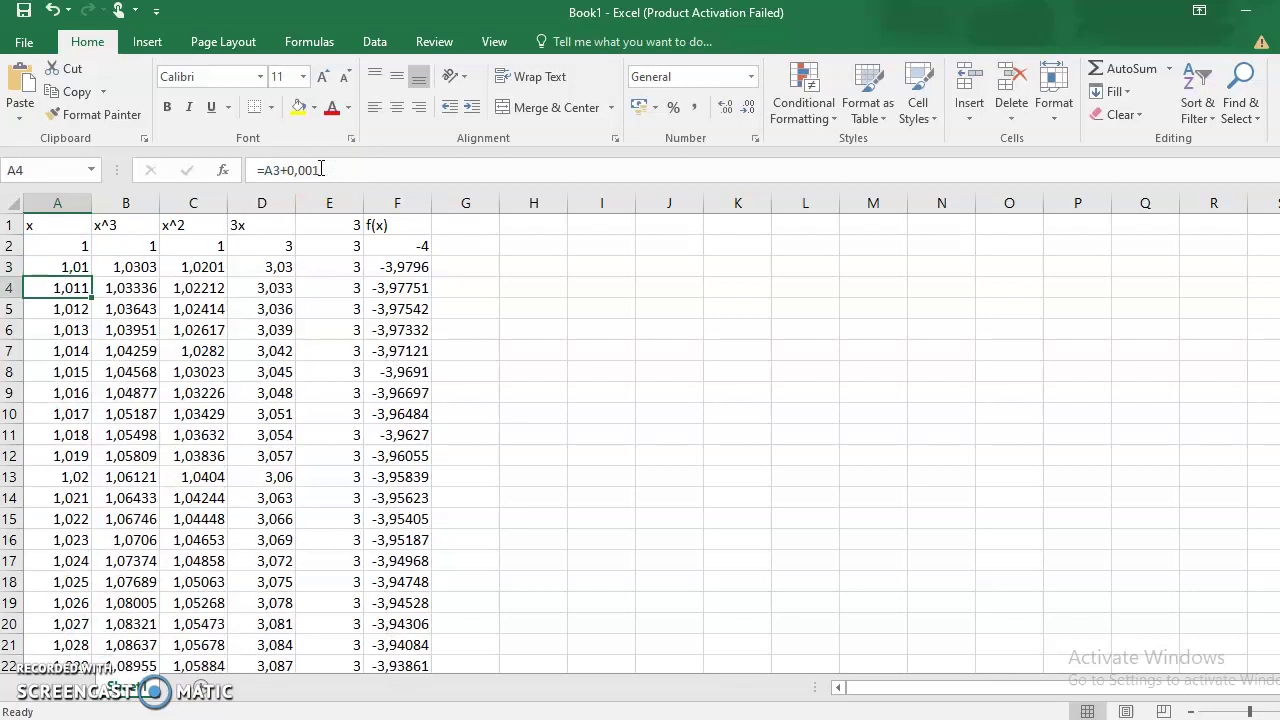
left_click(57, 266)
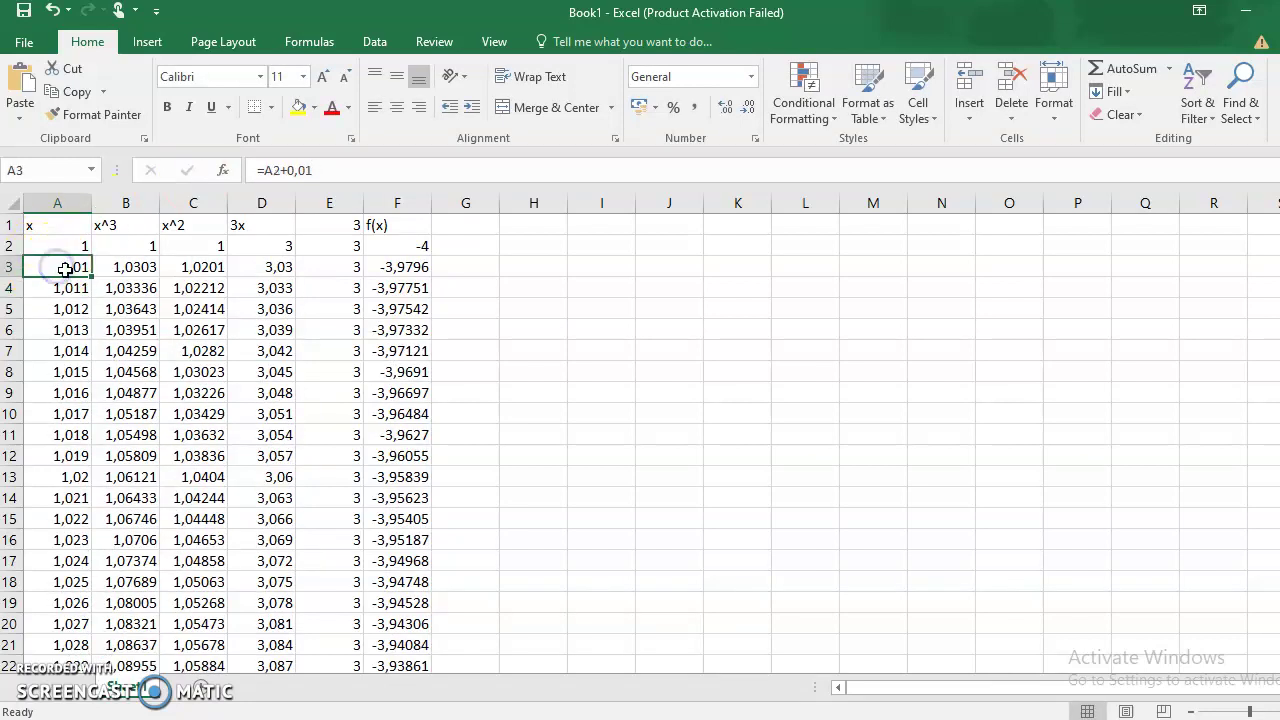
left_click_drag(91, 278, 97, 690)
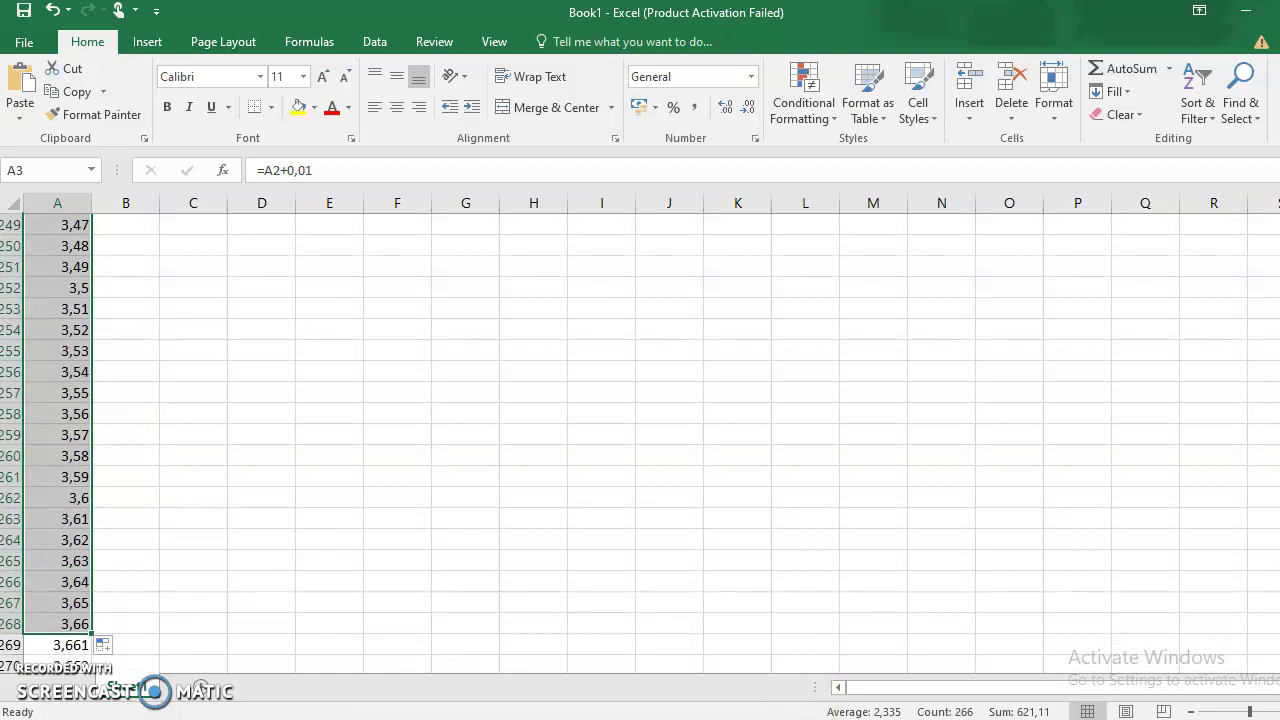
- Refill the x^3 formula from B3 down to B160
left_click_drag(1279, 638, 1279, 232)
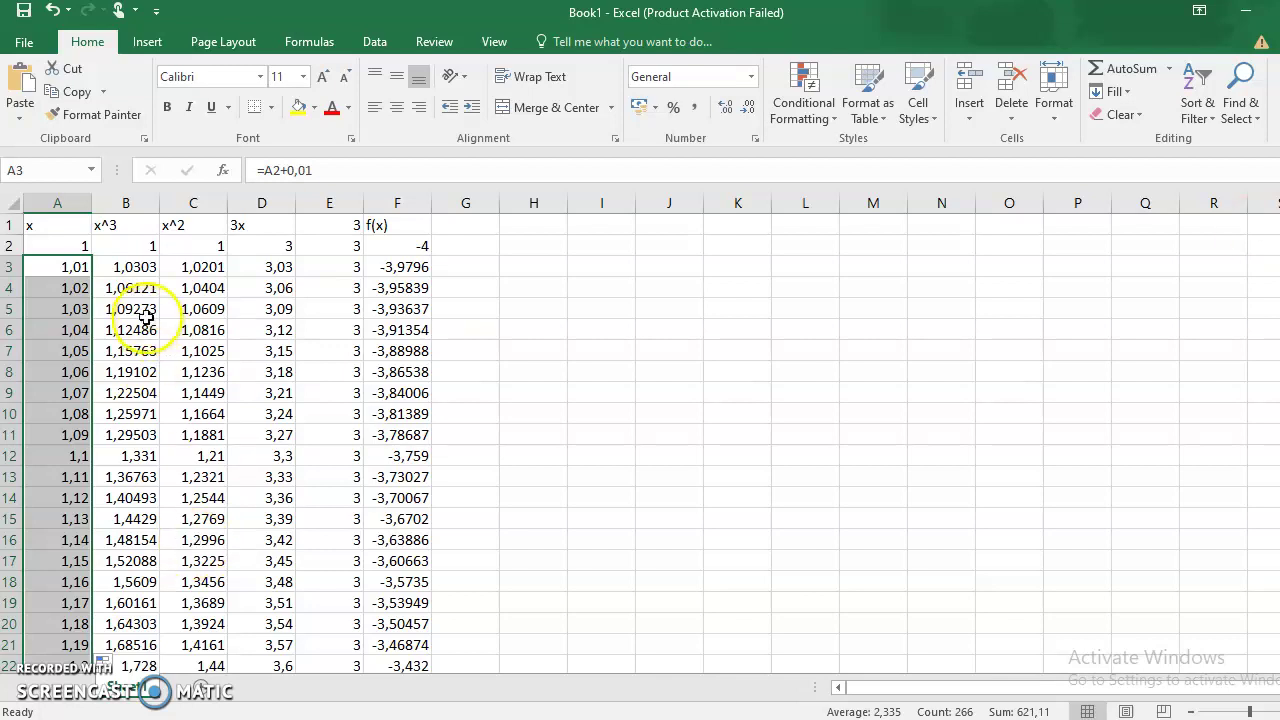
left_click(145, 270)
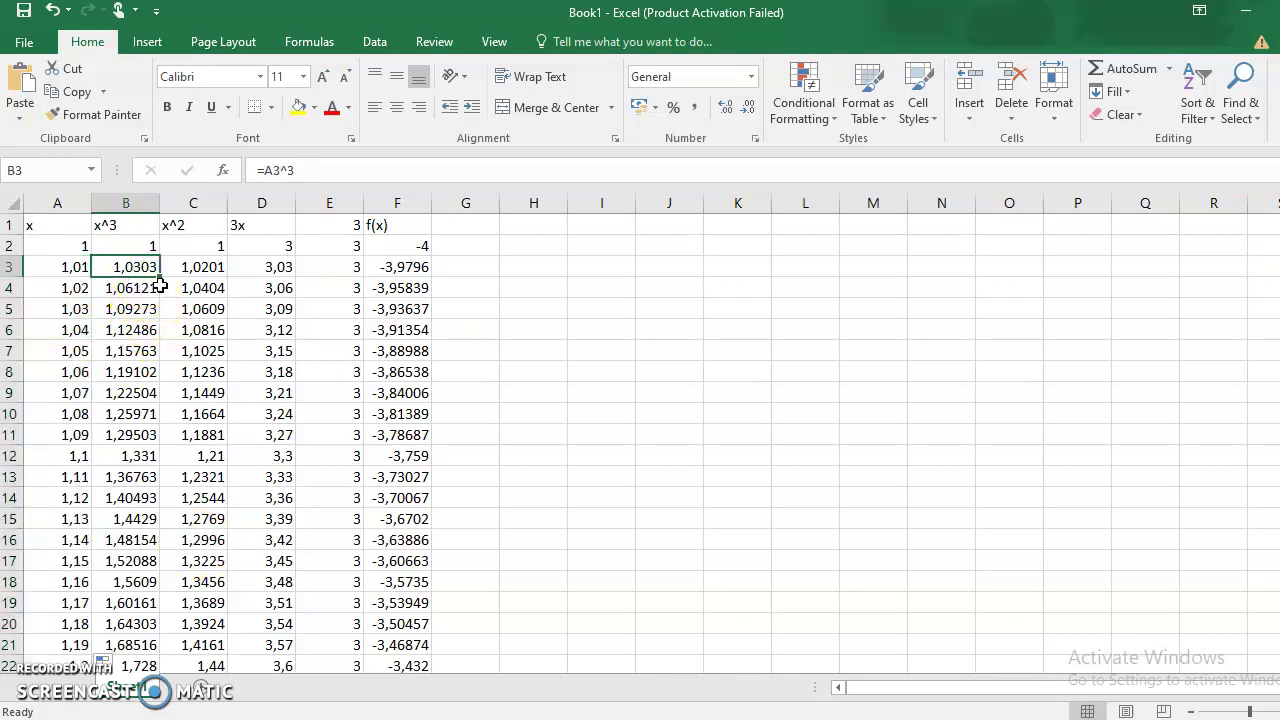
left_click_drag(159, 278, 128, 624)
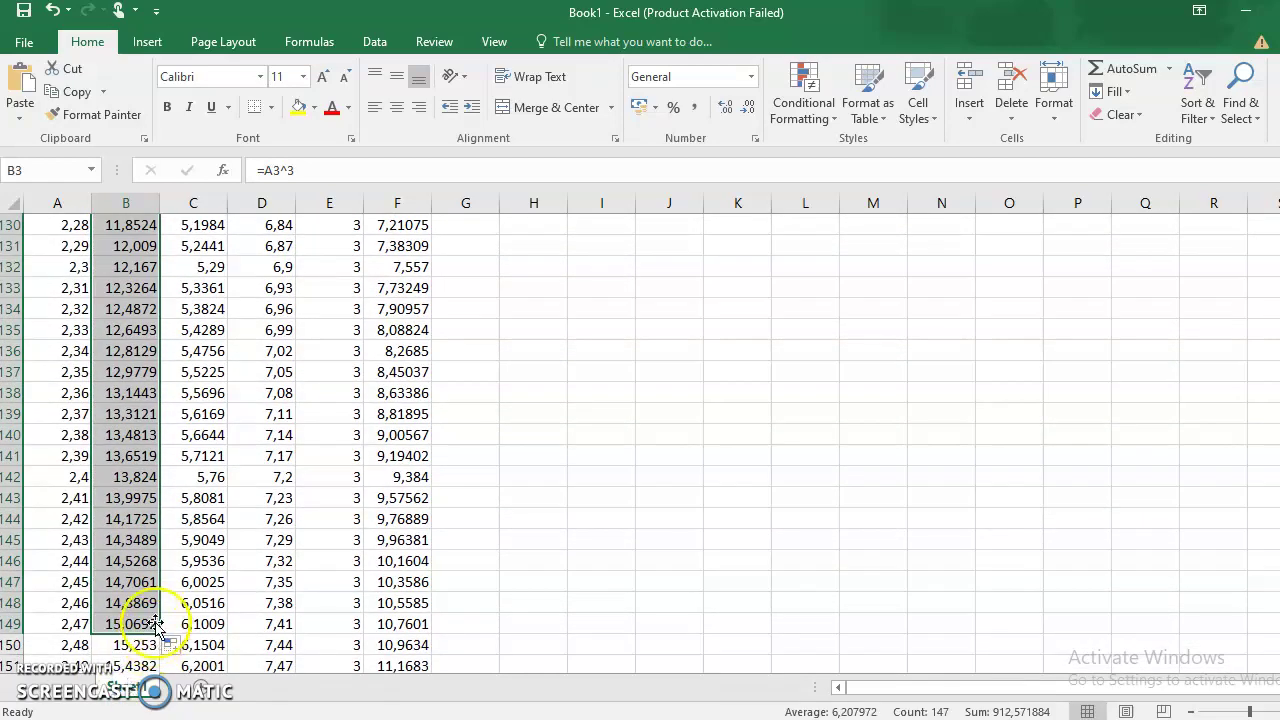
left_click_drag(163, 632, 67, 567)
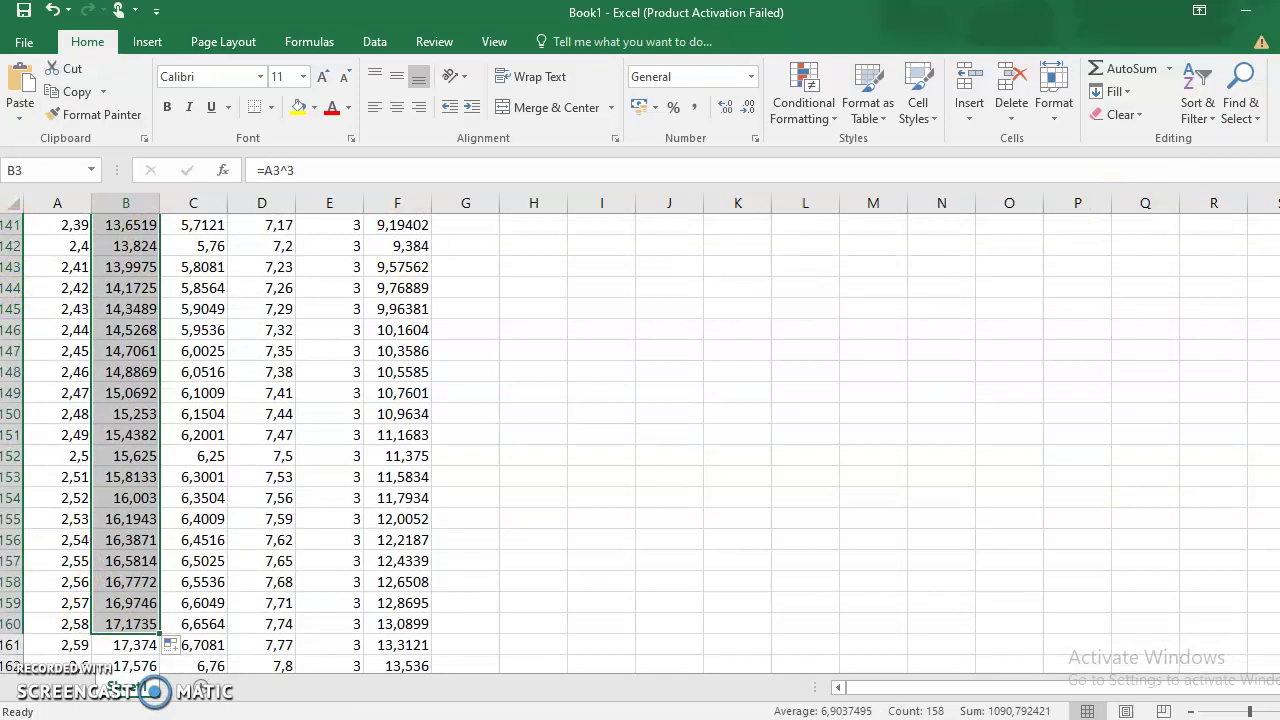
- Refill the x^2 formula from C3 down to C99
scroll(640, 445, "up", 20)
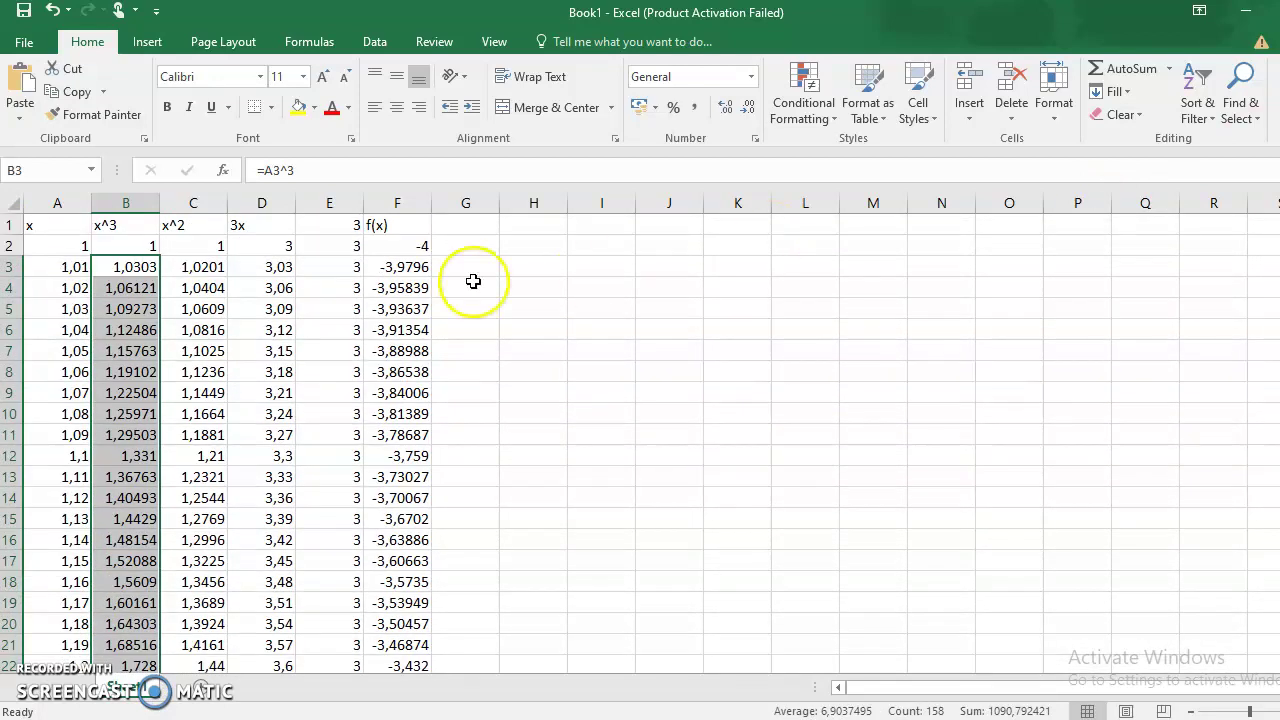
left_click(200, 265)
left_click_drag(228, 273, 190, 562)
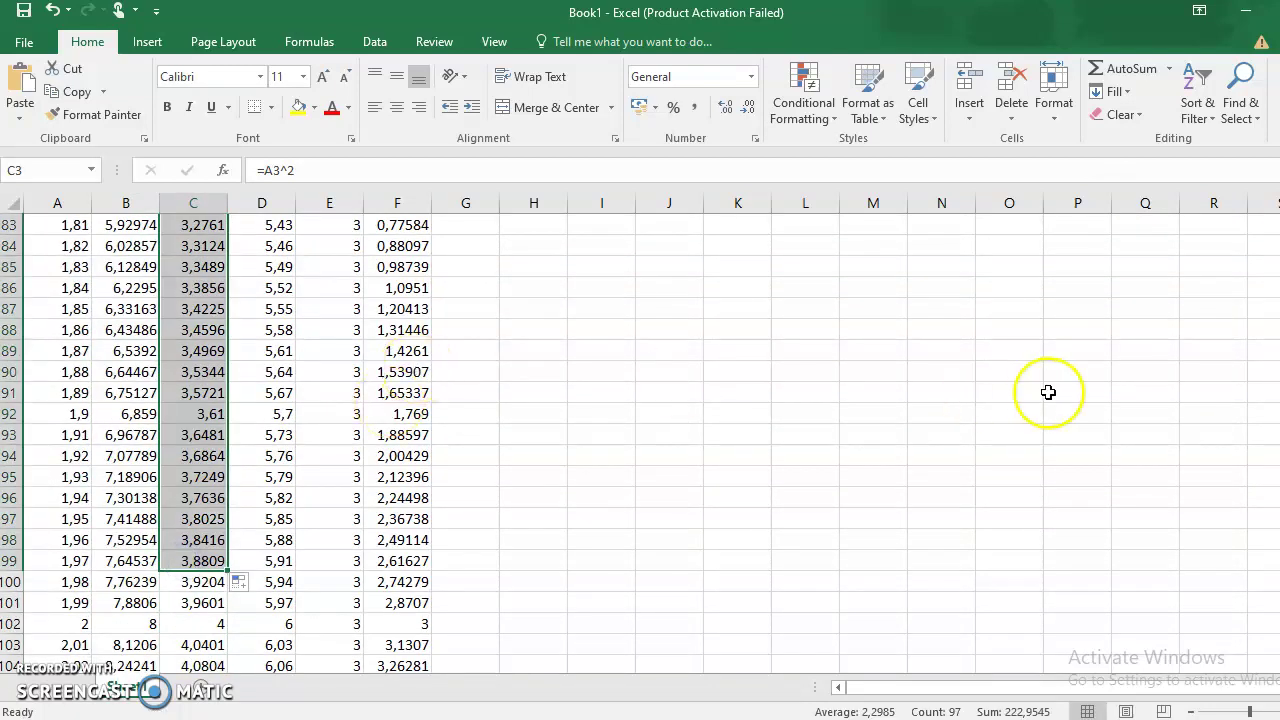
- Refill the 3x formula from D3 down to D174
scroll(215, 440, "up", 8)
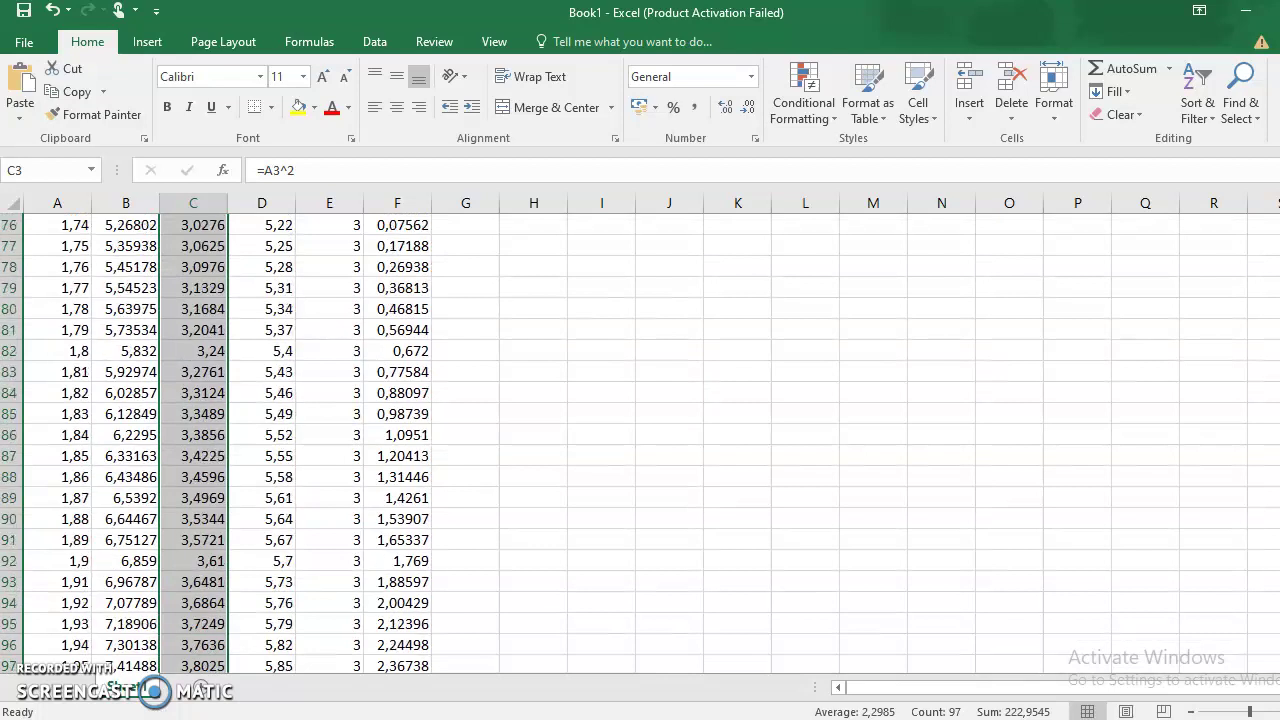
scroll(215, 440, "up", 11)
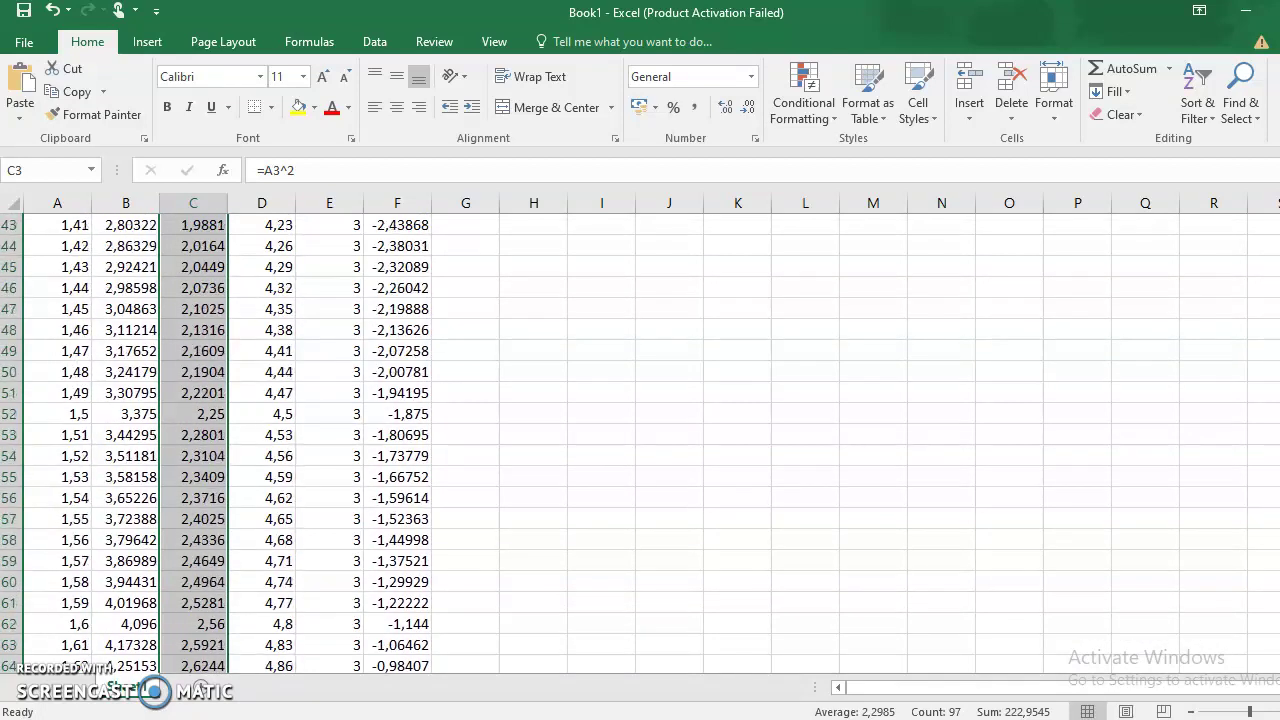
scroll(215, 440, "up", 9)
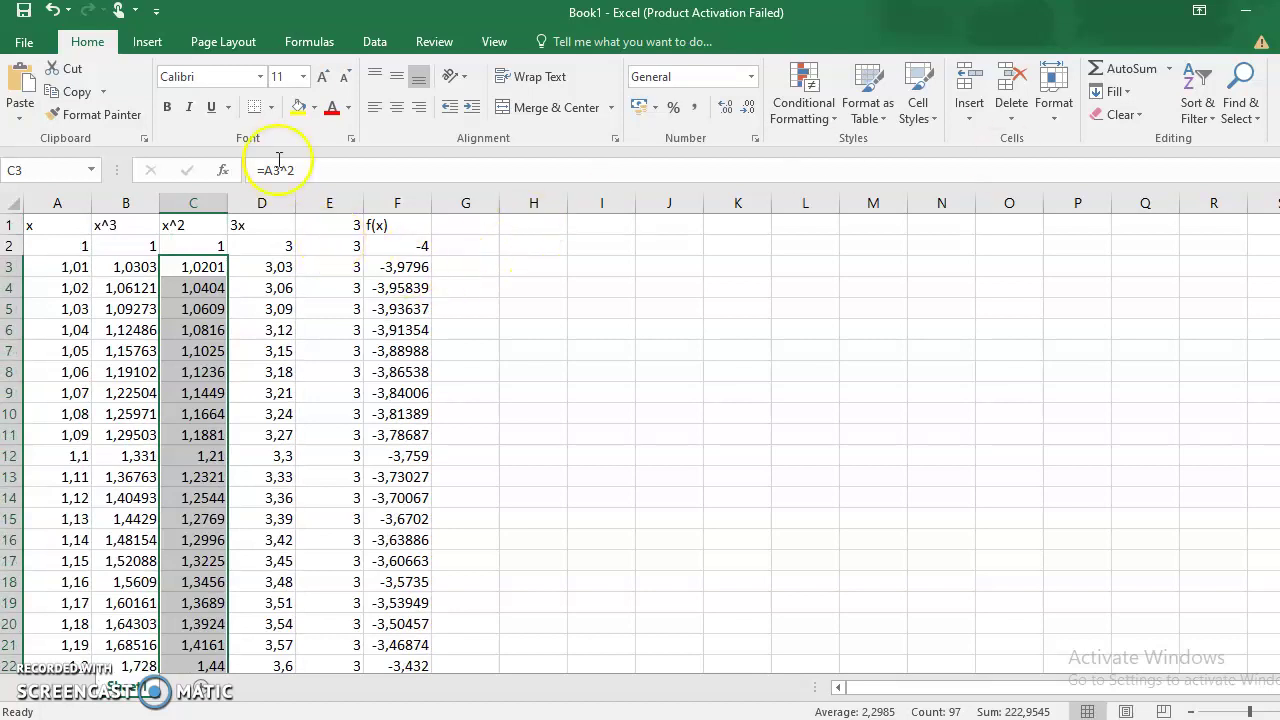
left_click(282, 267)
left_click_drag(295, 278, 287, 690)
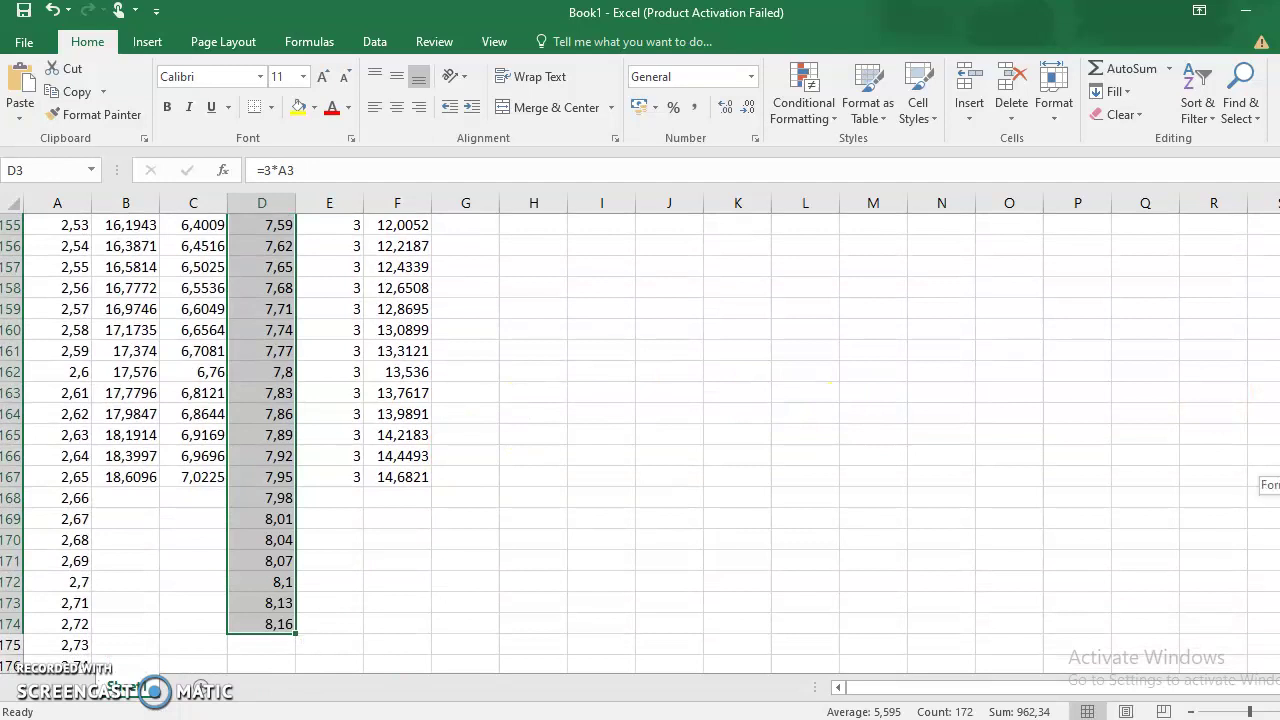
- Refill the f(x) formula from F3 down to F105
scroll(640, 444, "up", 20)
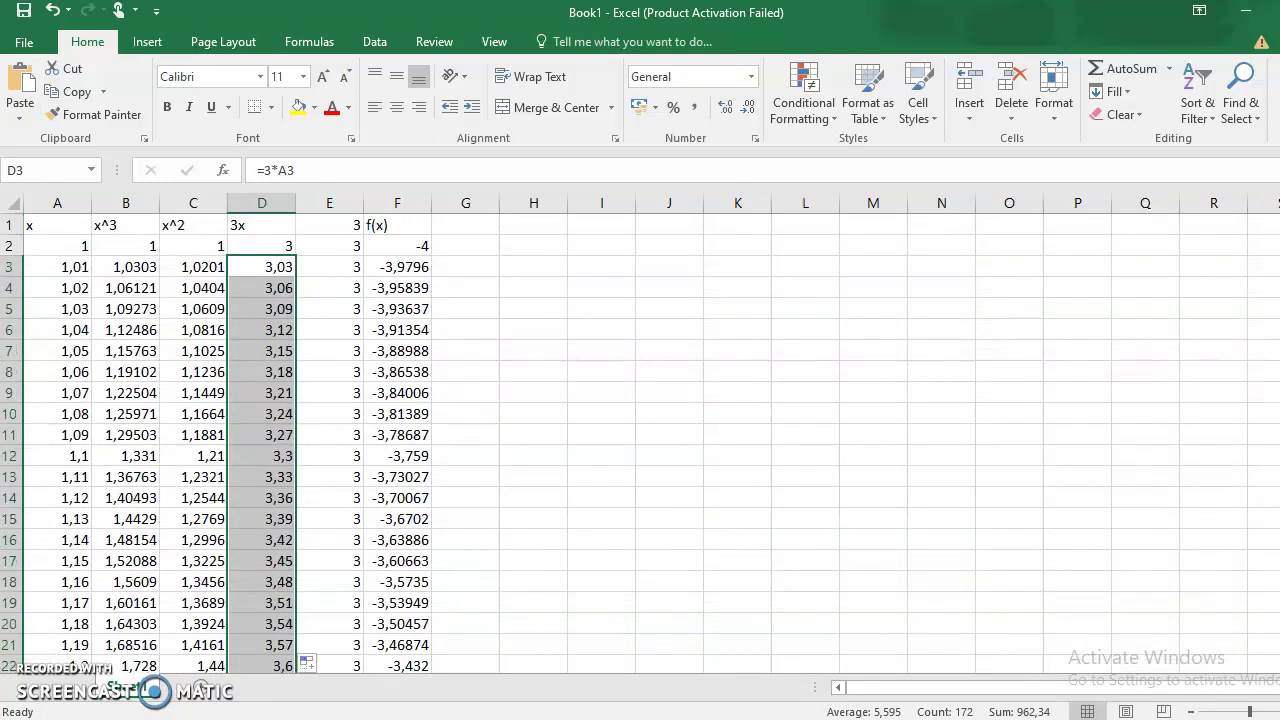
left_click(410, 270)
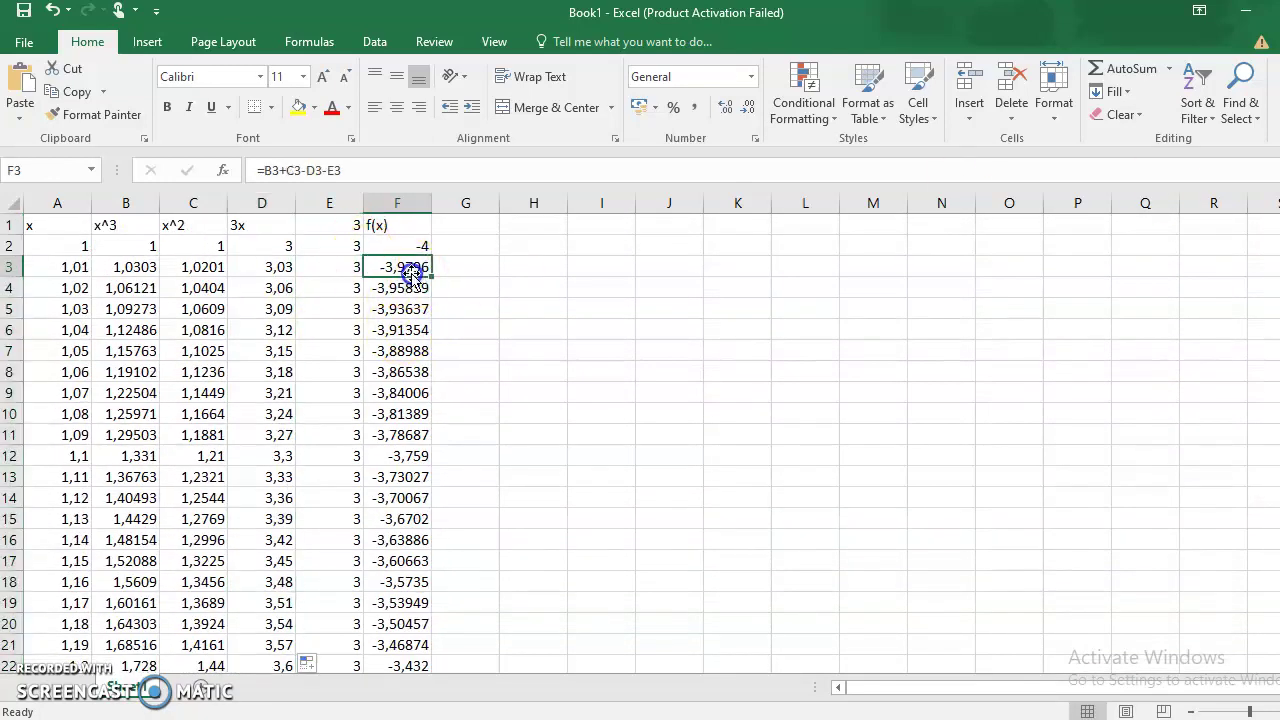
left_click_drag(428, 272, 391, 660)
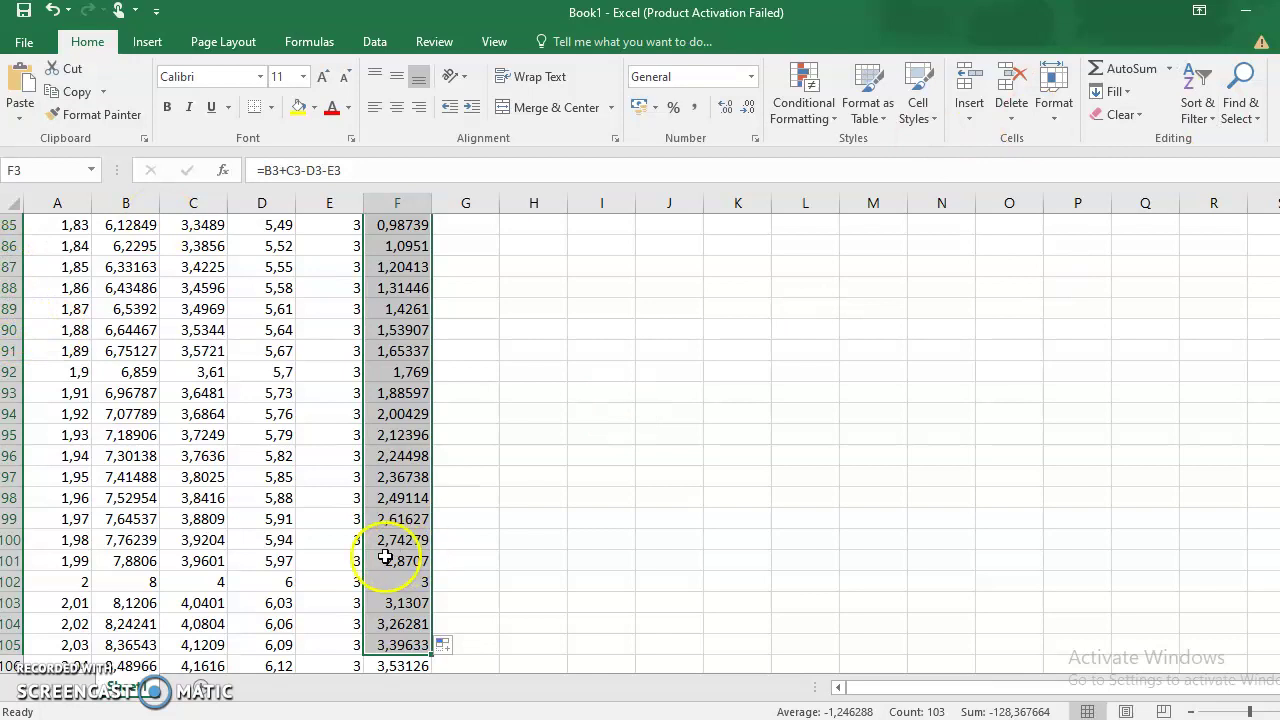
- Delete rows 103 to 122, just below the x = 2 row
left_click(8, 608)
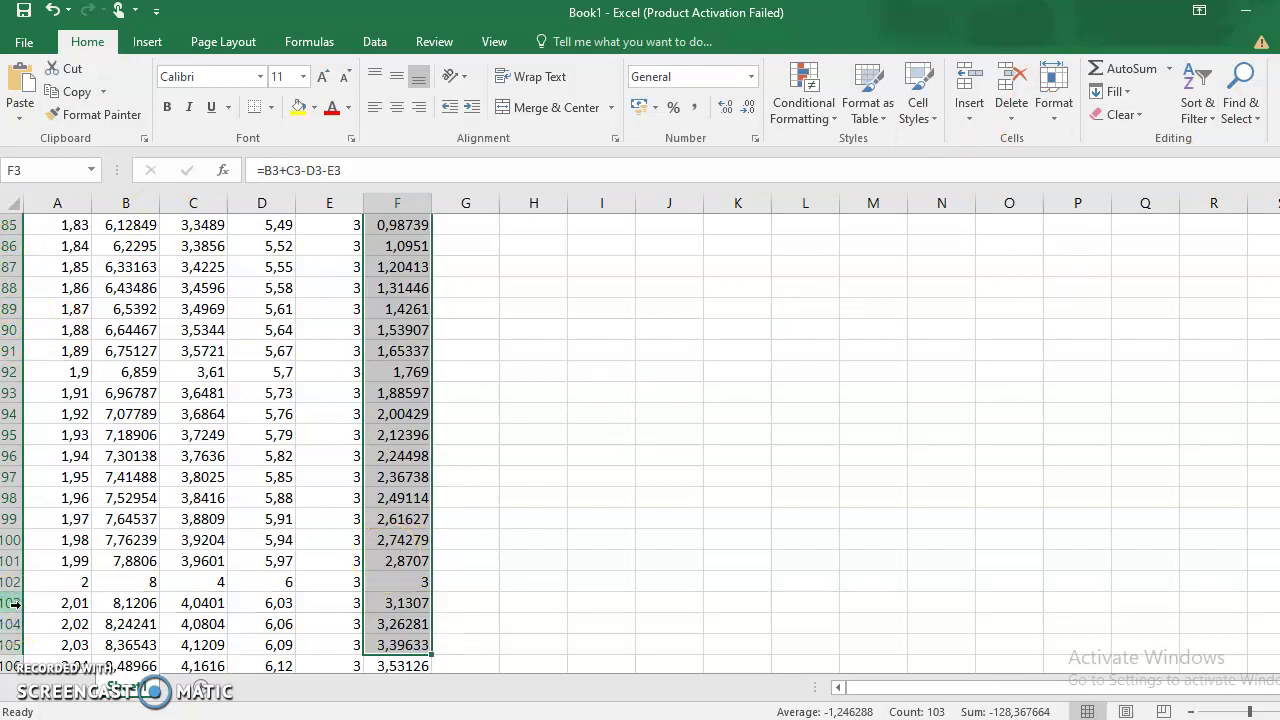
left_click(12, 603)
left_click_drag(12, 603, 12, 603)
right_click(12, 603)
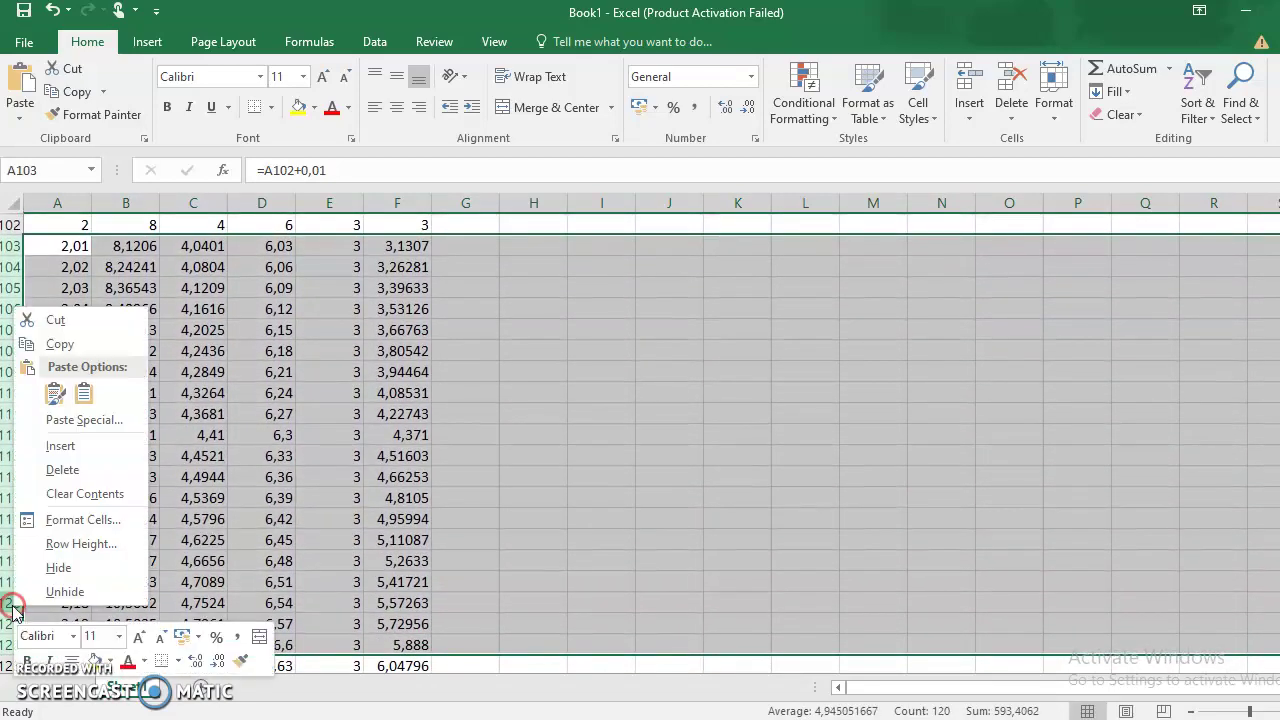
left_click(87, 457)
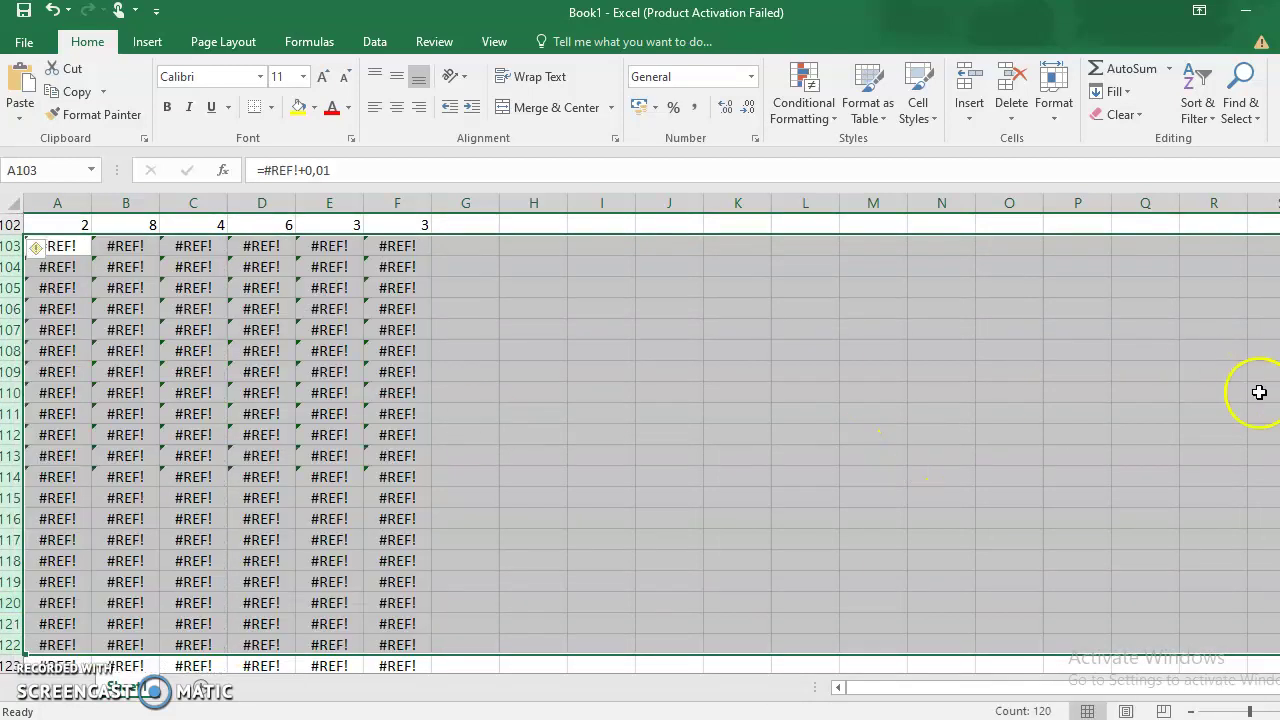
- Highlight F75:F76, where f(x) changes sign, with a yellow fill
scroll(640, 445, "up", 6)
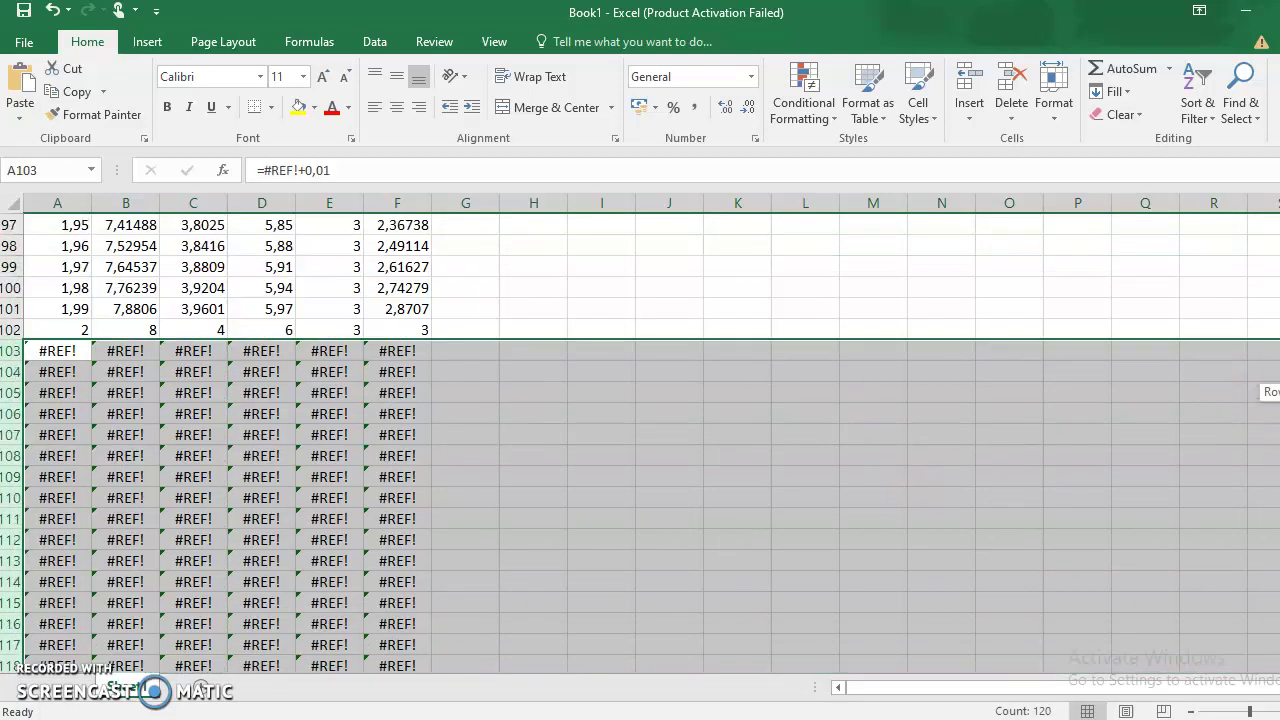
scroll(640, 445, "up", 3)
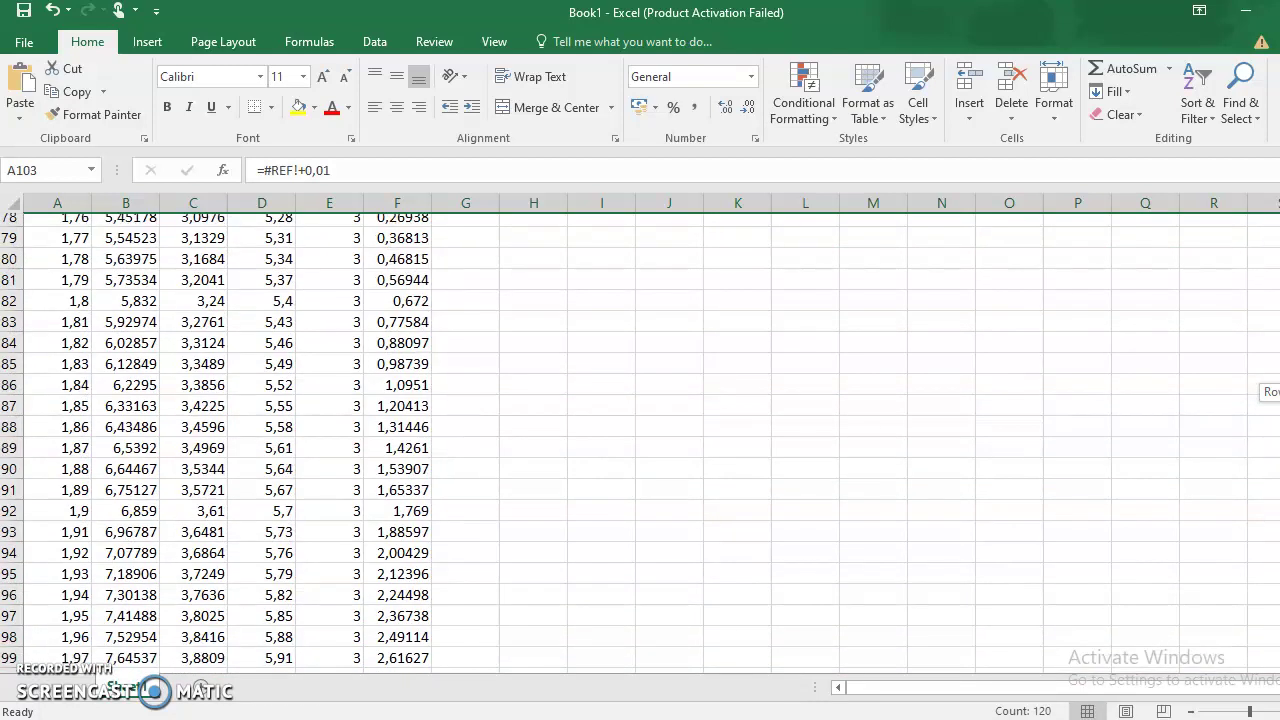
scroll(640, 445, "up", 2)
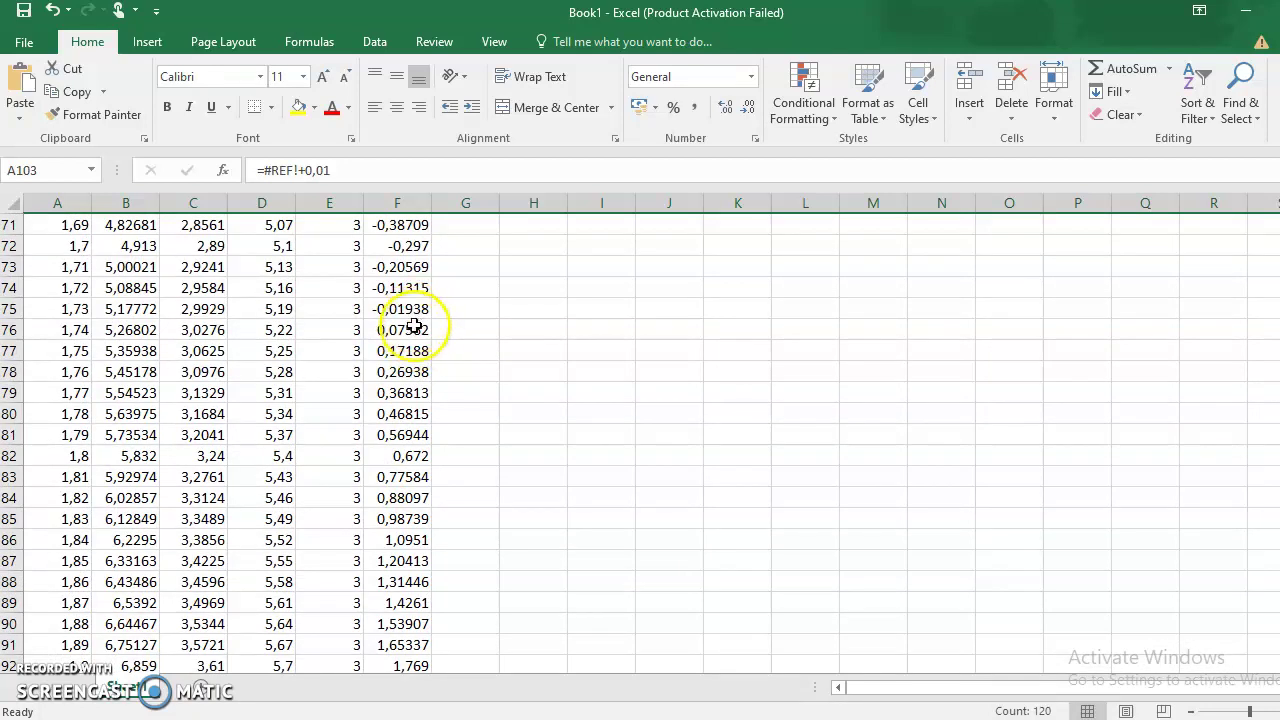
left_click(412, 312)
left_click_drag(412, 312, 412, 328)
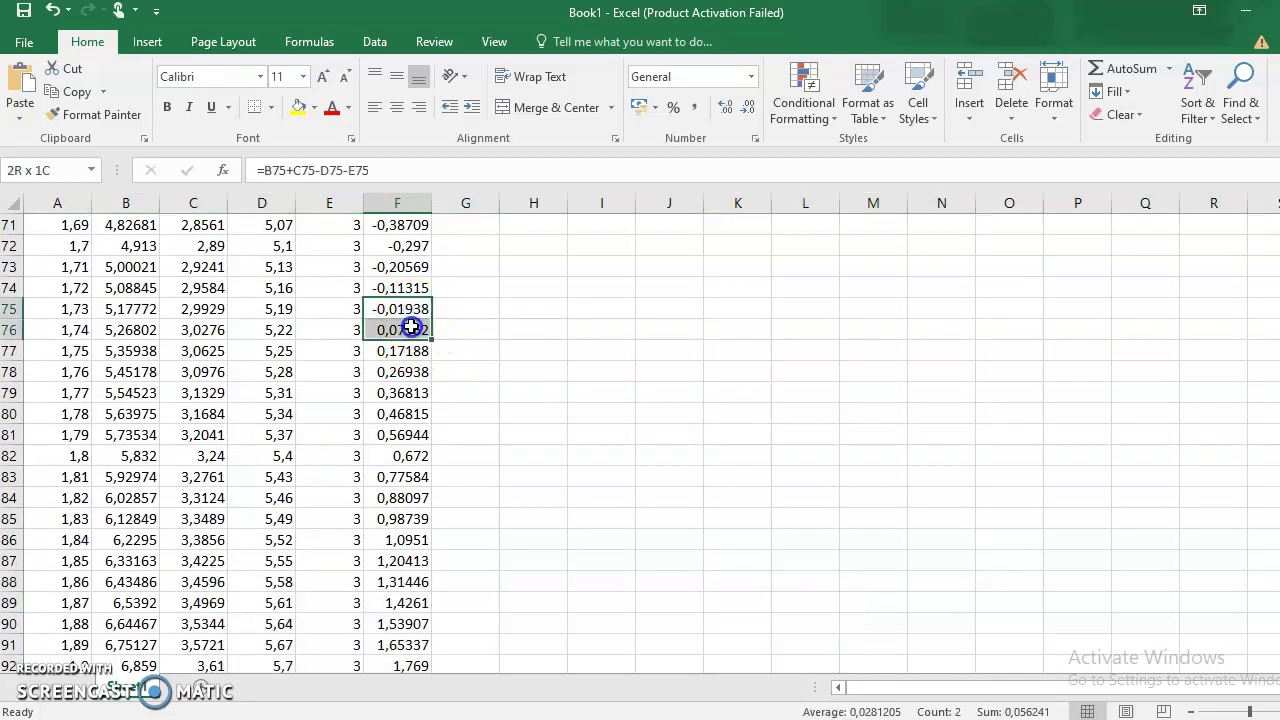
left_click(300, 107)
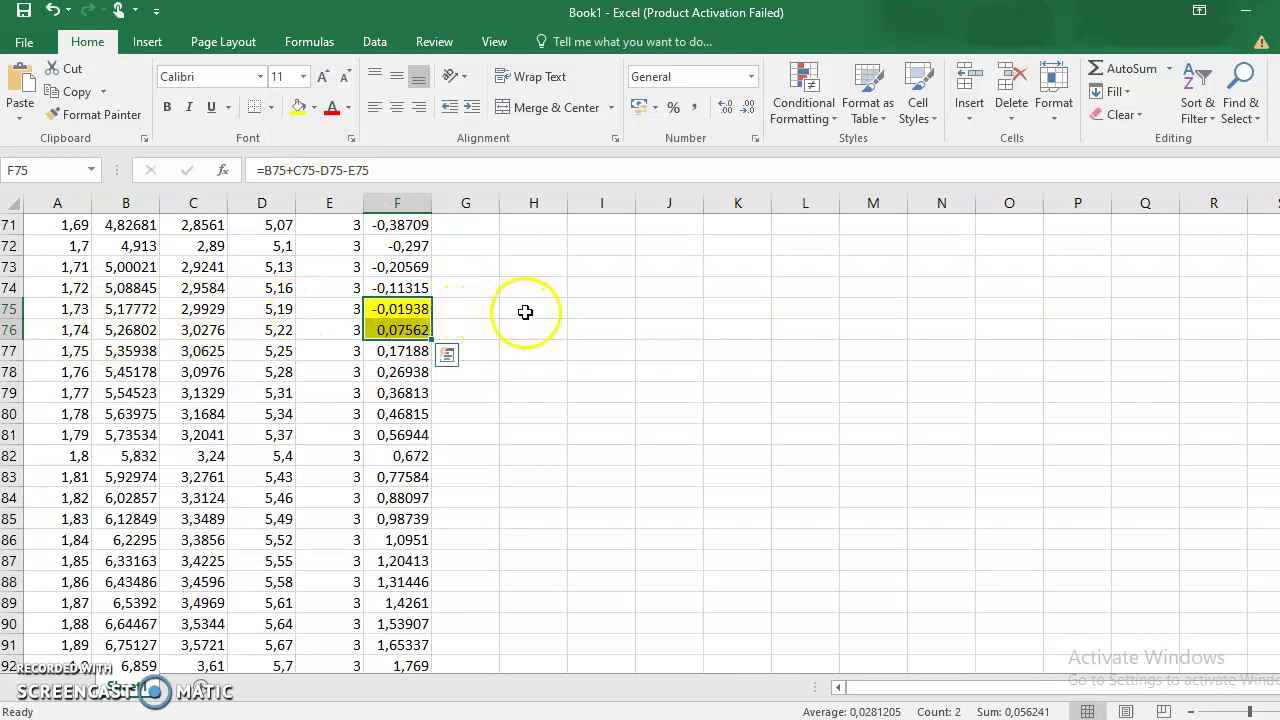
- Note the root's lower bound beside the sign change: label H75 as xi and enter 1,73 in I75
left_click(528, 313)
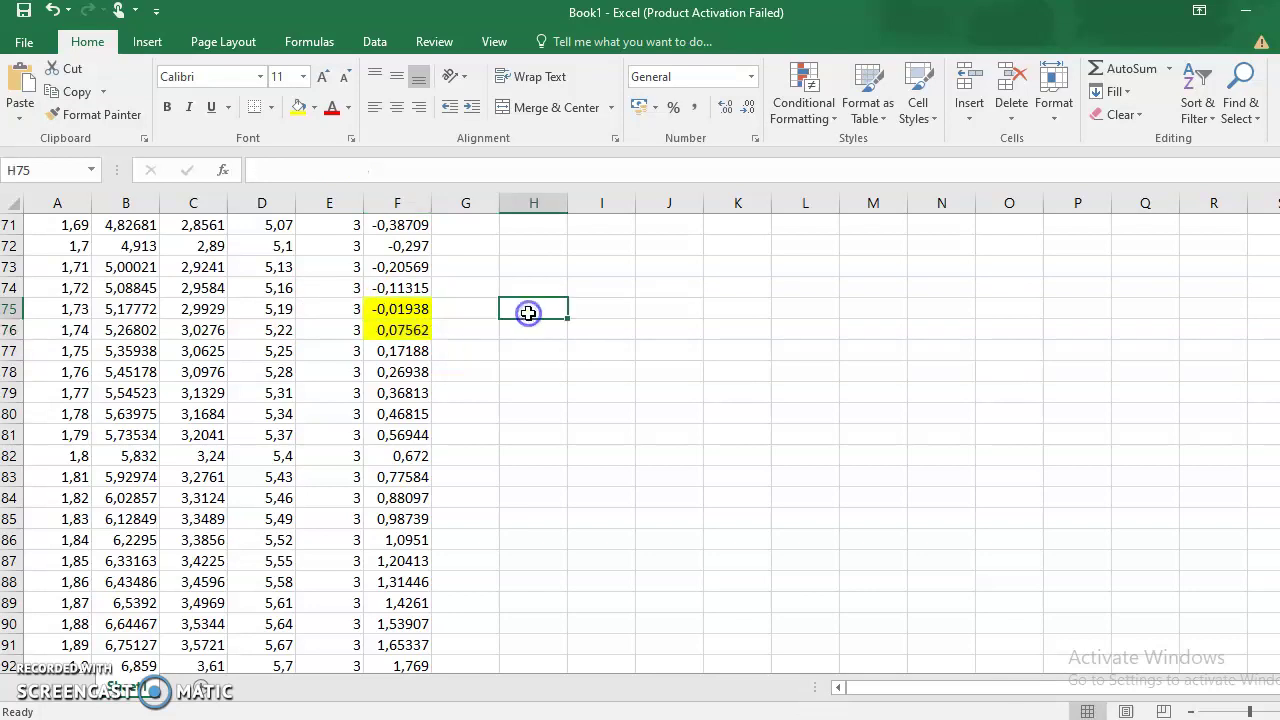
type("xi")
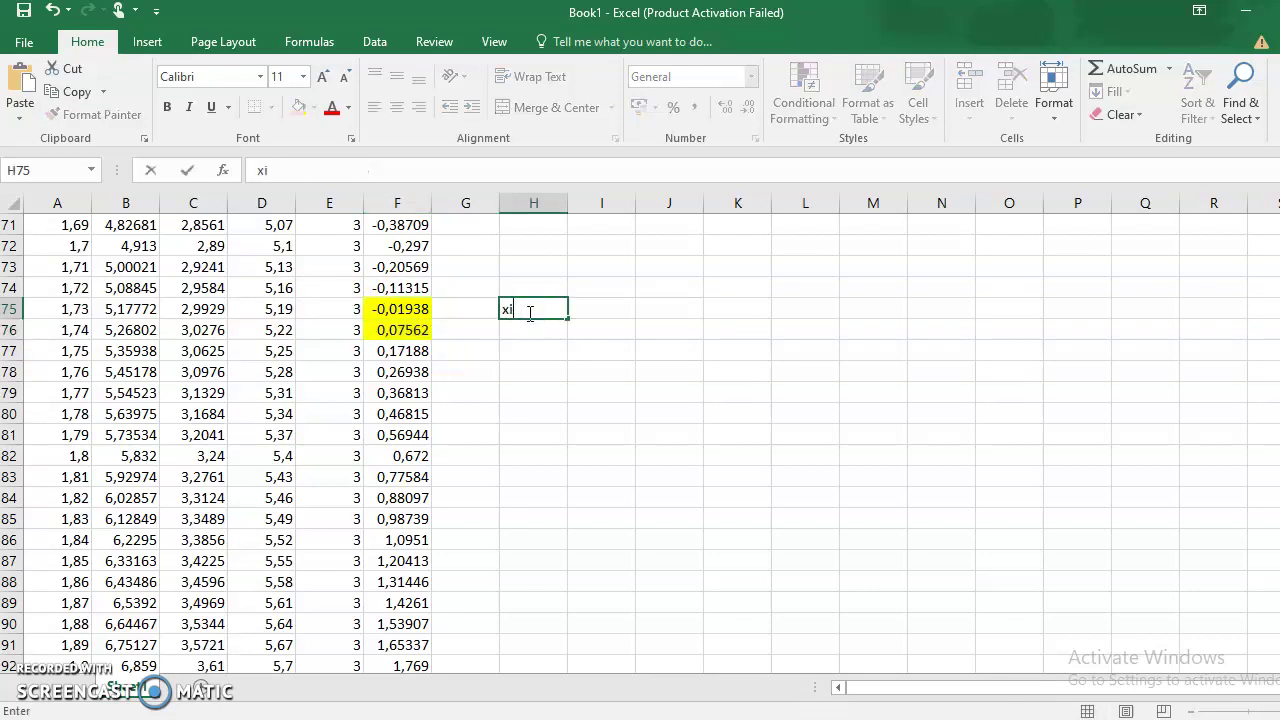
key("Tab")
type("1")
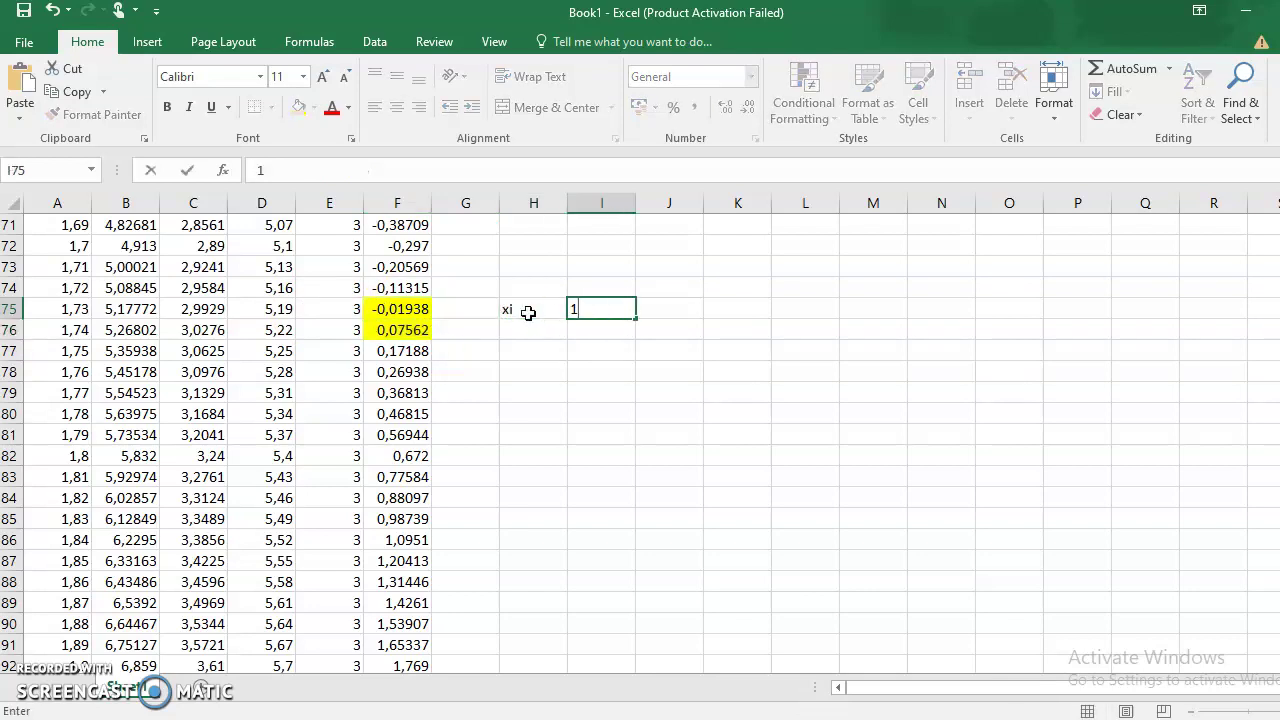
key("Return")
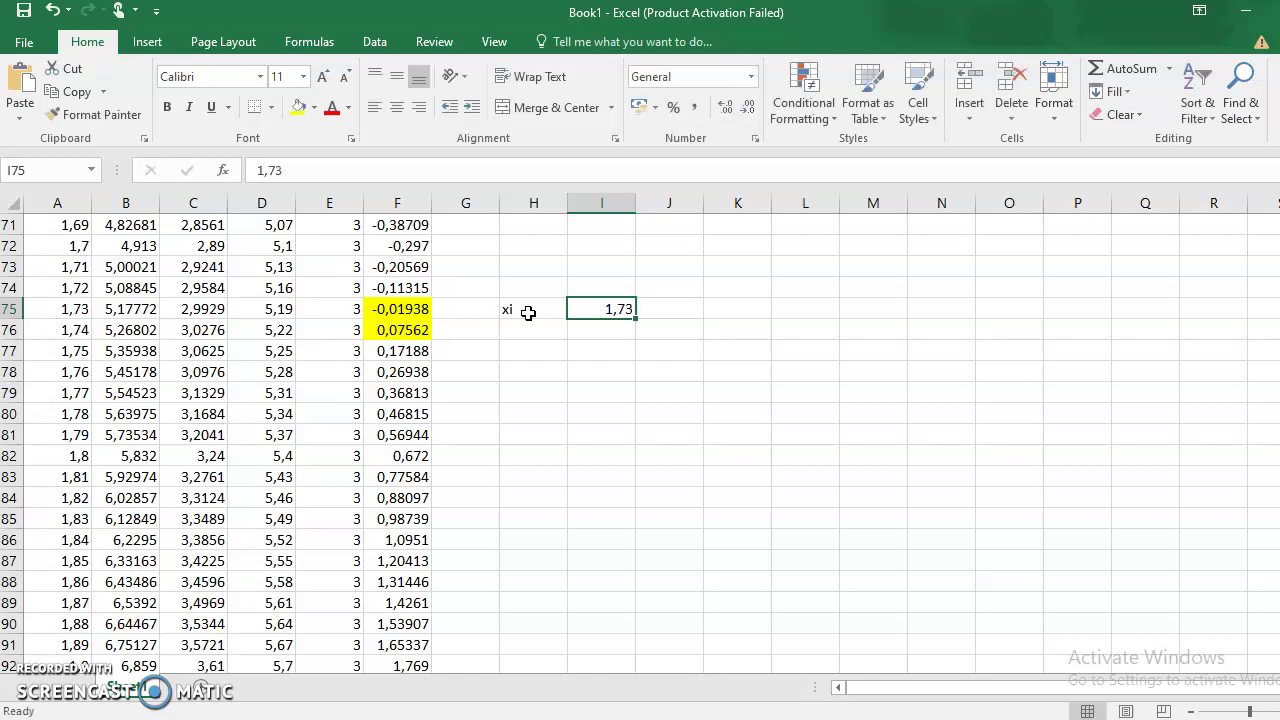
- Note the upper bound in the row below: label H76 as xi+1 and enter 1,74 in I76
key("Left")
type("xi")
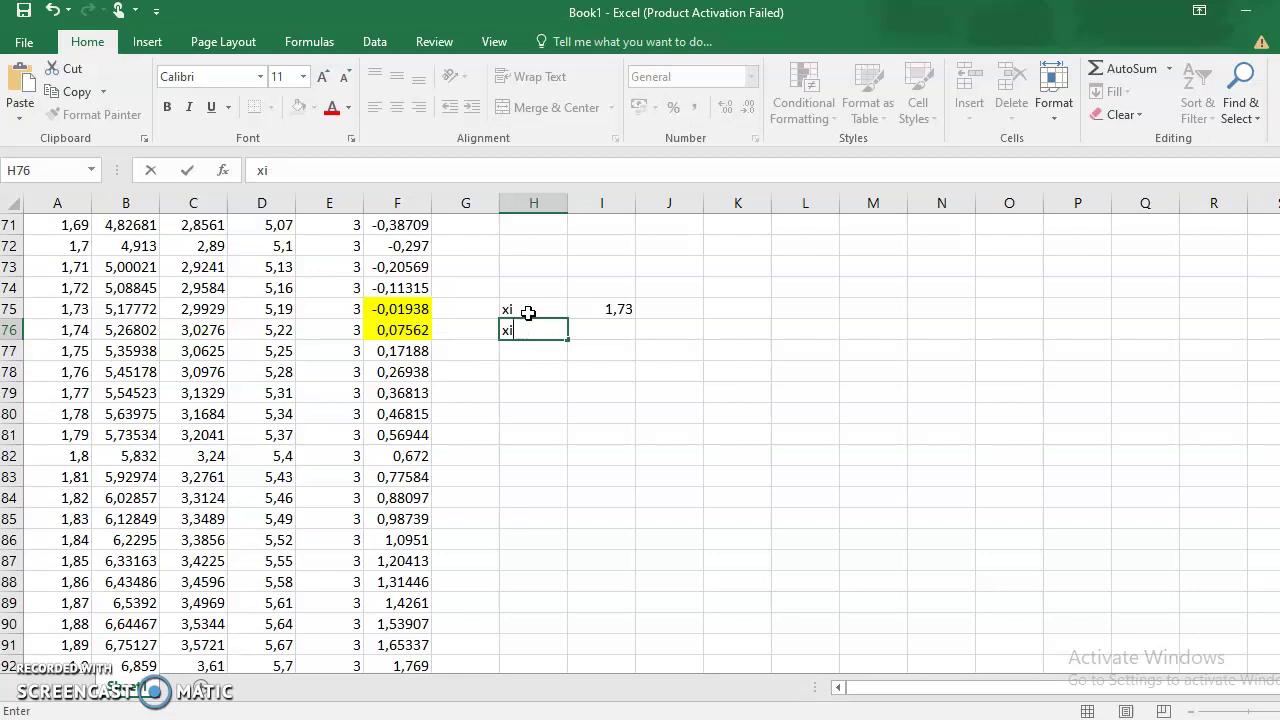
type("+1")
key("Right")
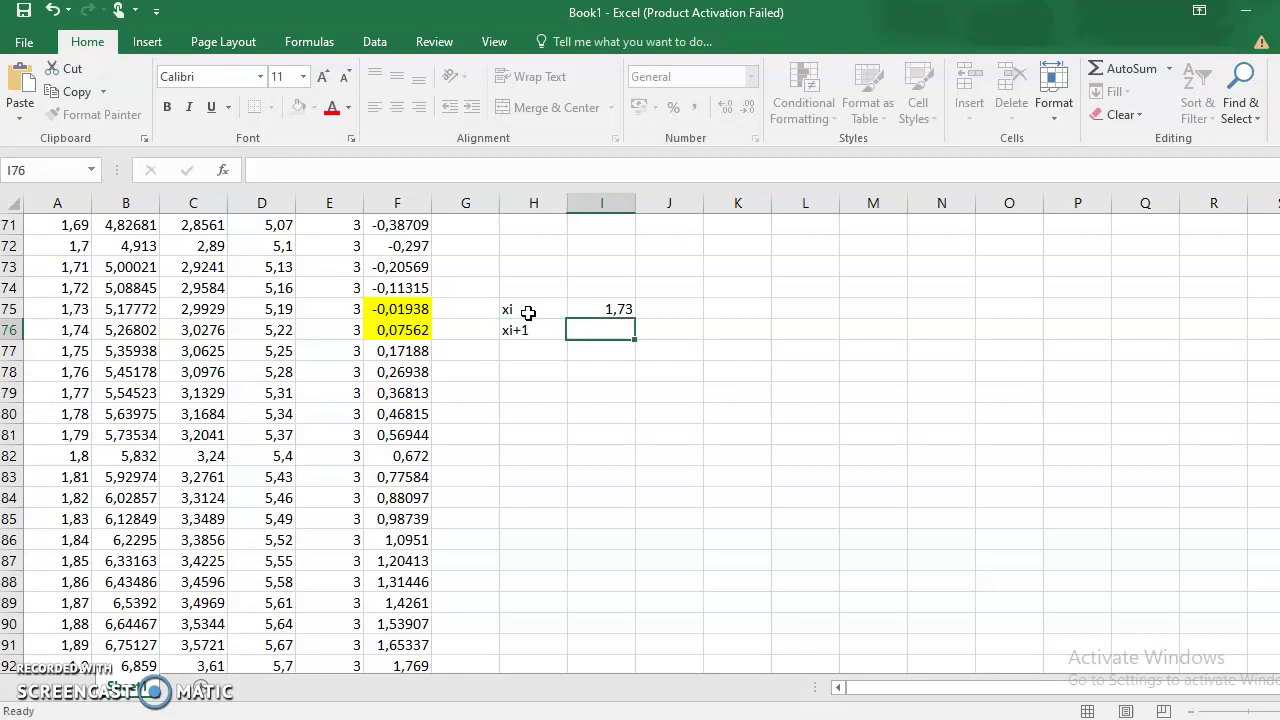
type("1,74")
key("Return")
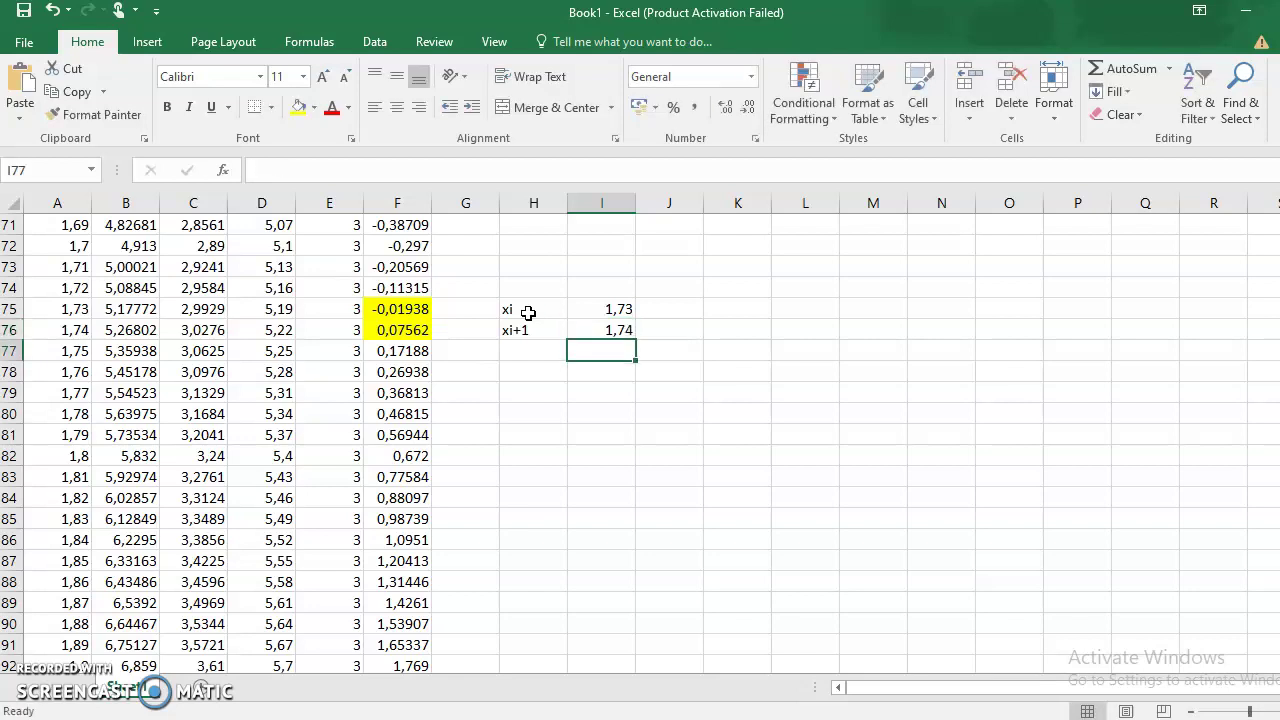
- Label H77 as xt and build the formula =I75+I76/2 in I77
key("Left")
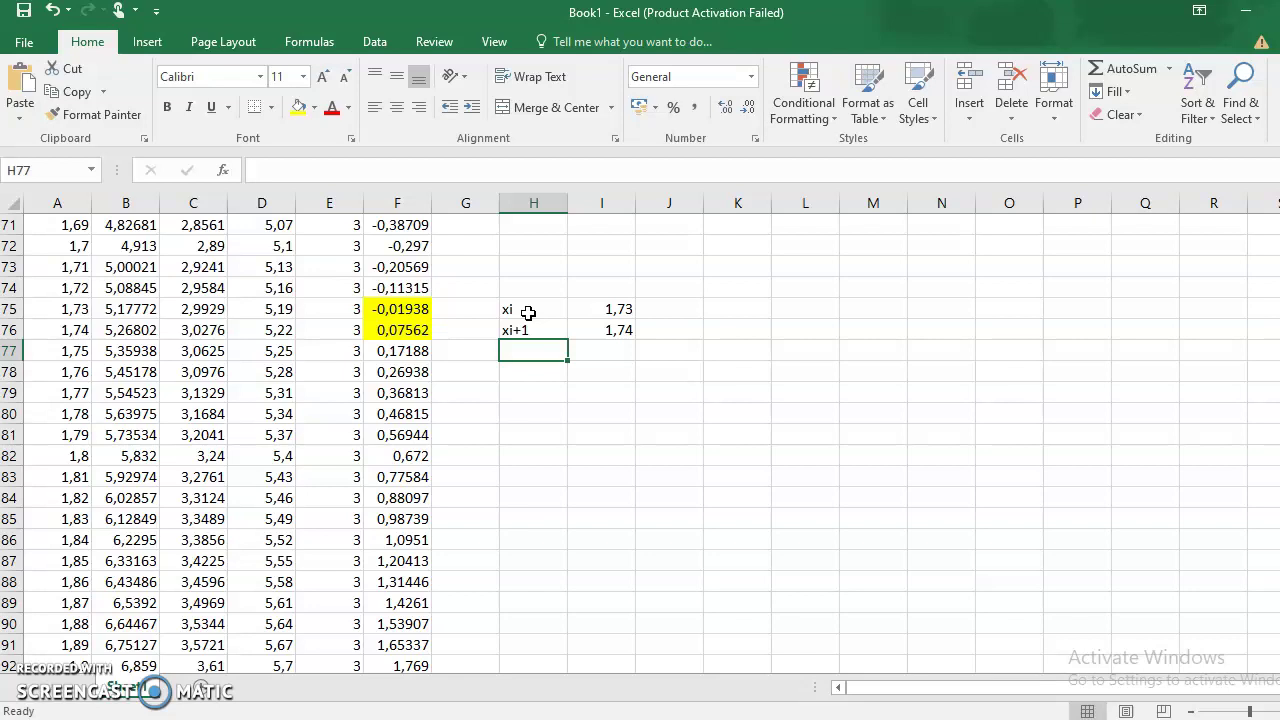
type("X")
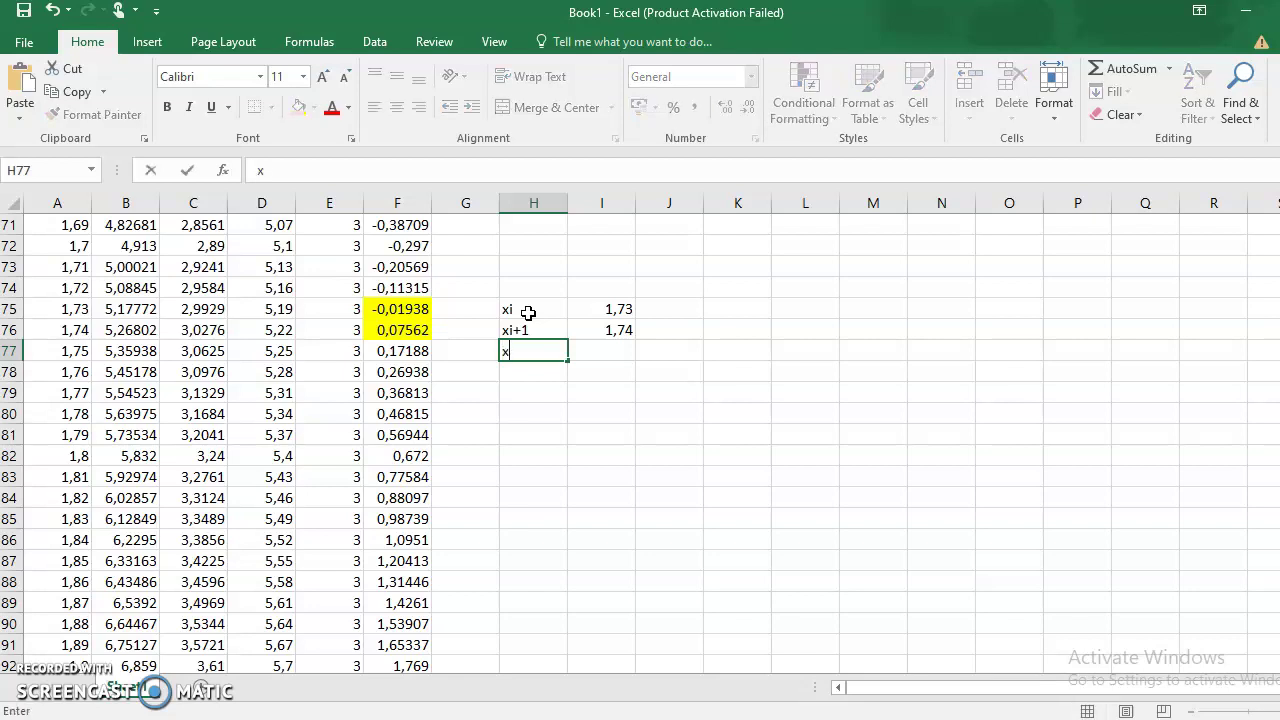
key("Right")
type("=")
key("Up")
key("Up")
type("+")
key("Down")
key("Up")
key("Up")
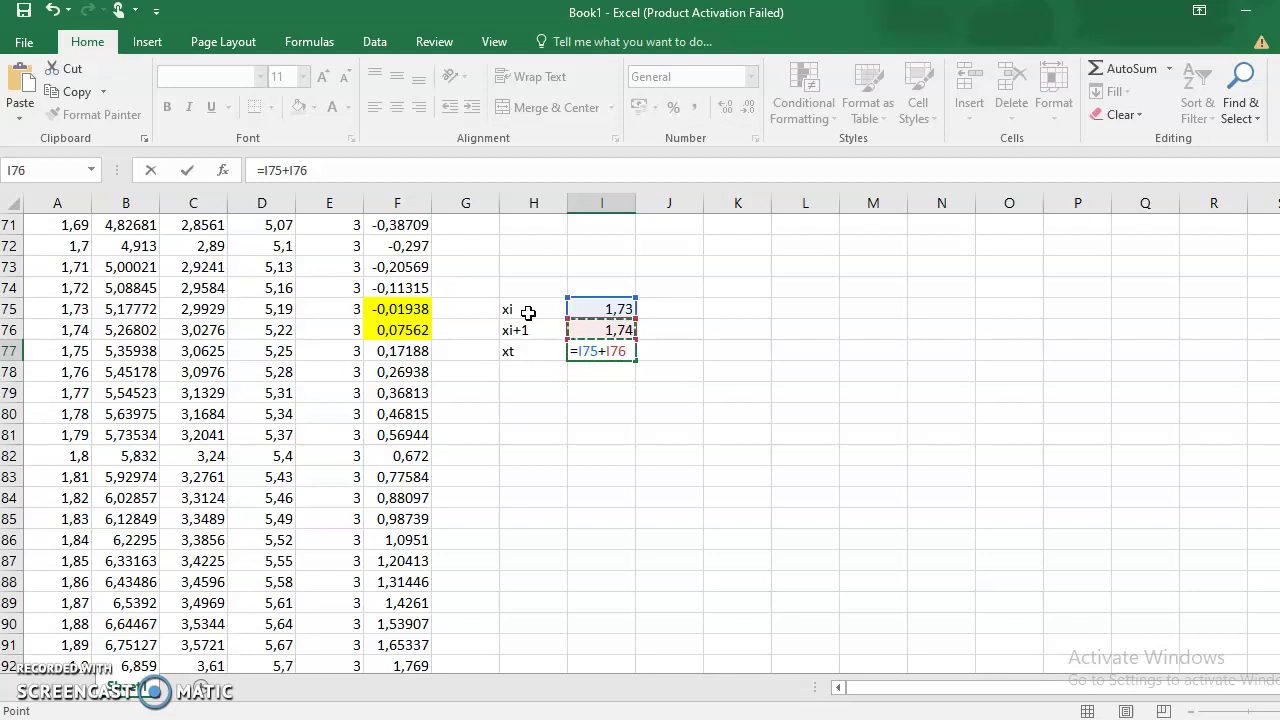
type("/2")
- Enclose the sum in parentheses so that I77 holds the midpoint formula =(I75+I76)/2
left_click(576, 351)
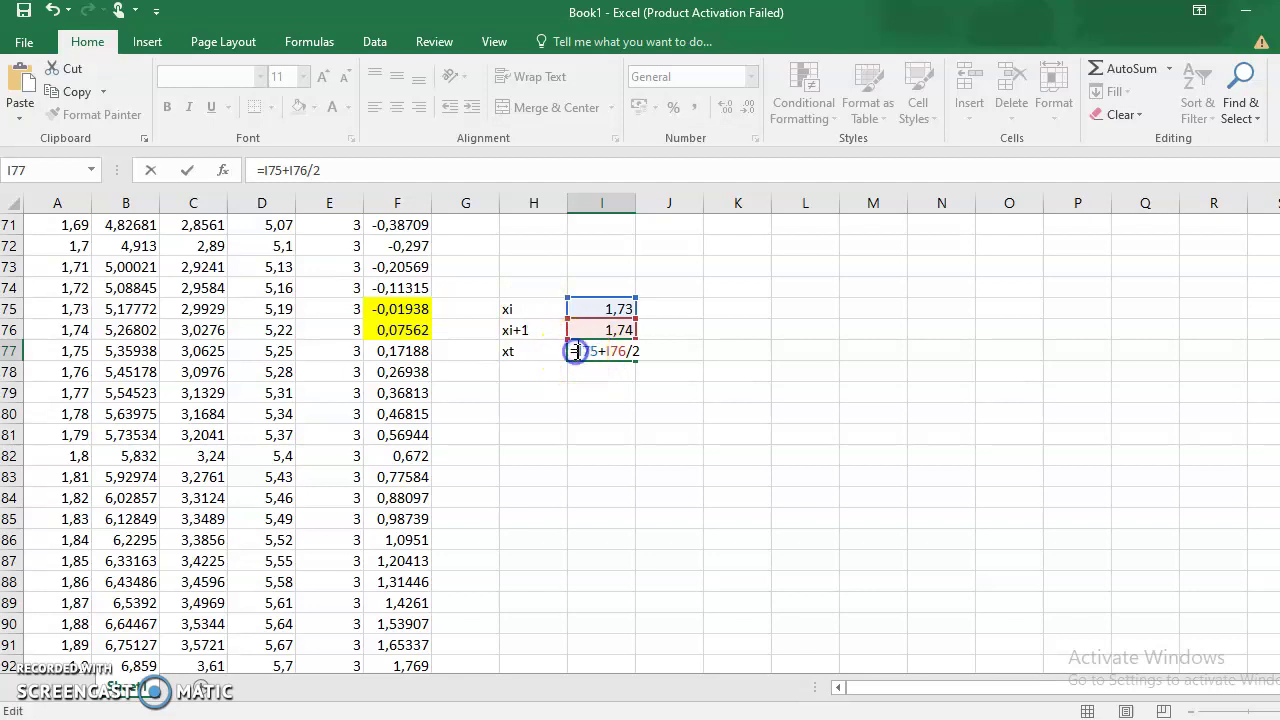
type("*")
key("BackSpace")
type("(")
left_click(634, 351)
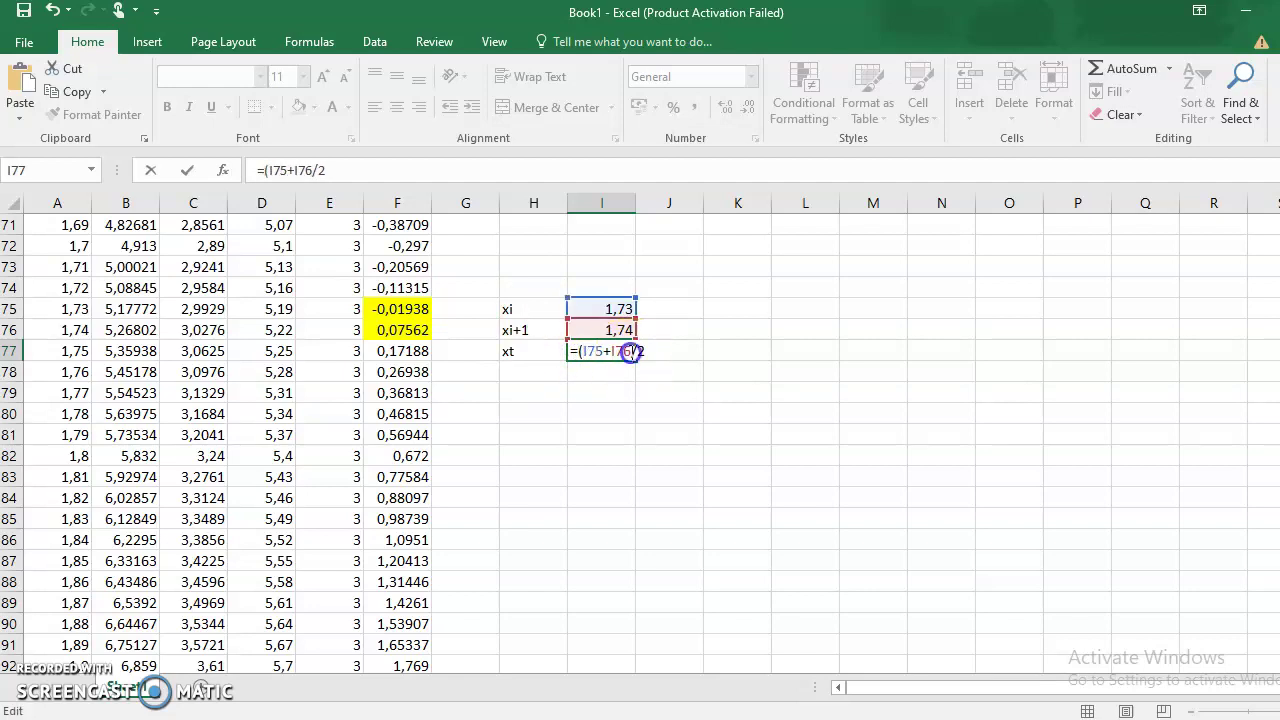
type(")")
key("Return")
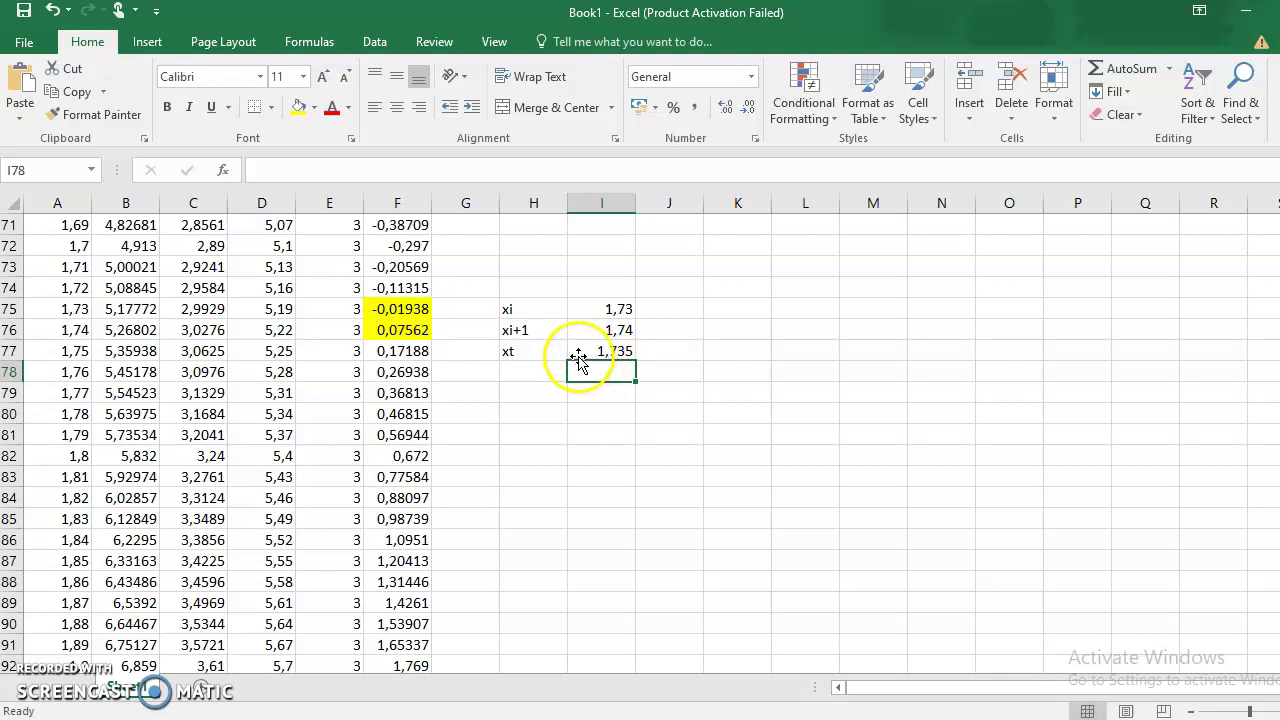
- Replace the x value in A78 with the midpoint 1,735
left_click(52, 372)
type("1")
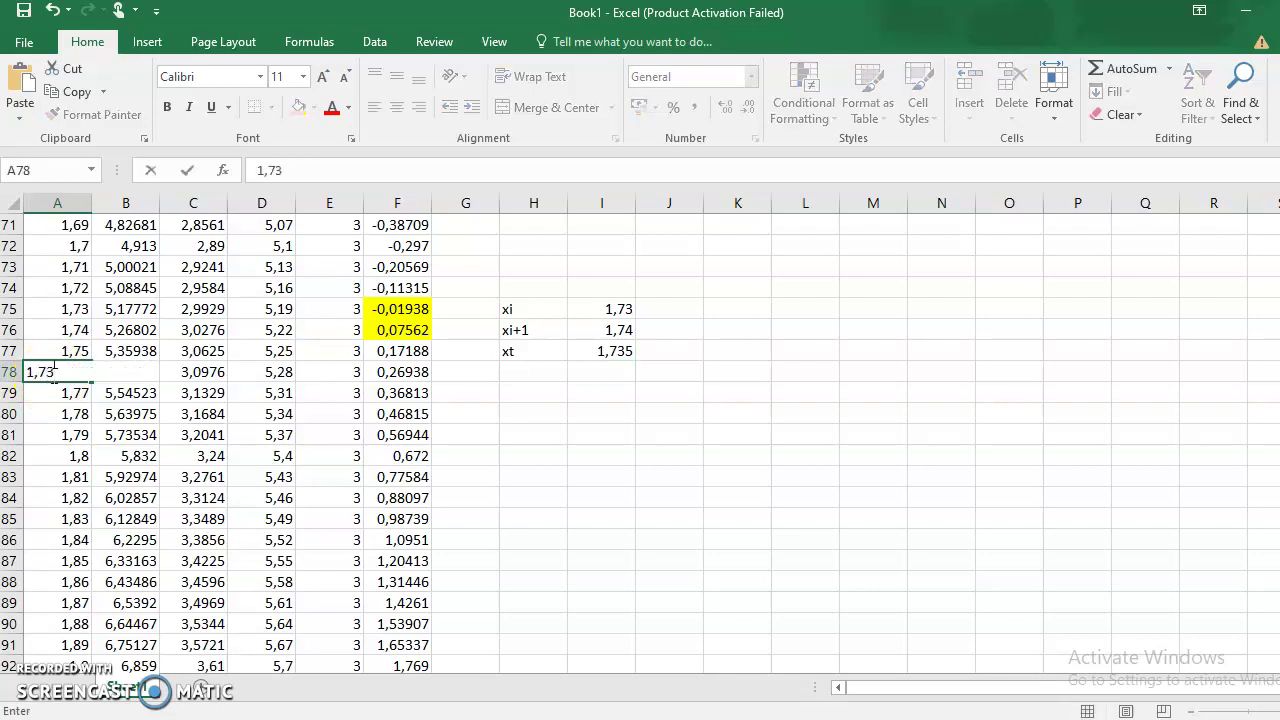
key("Return")
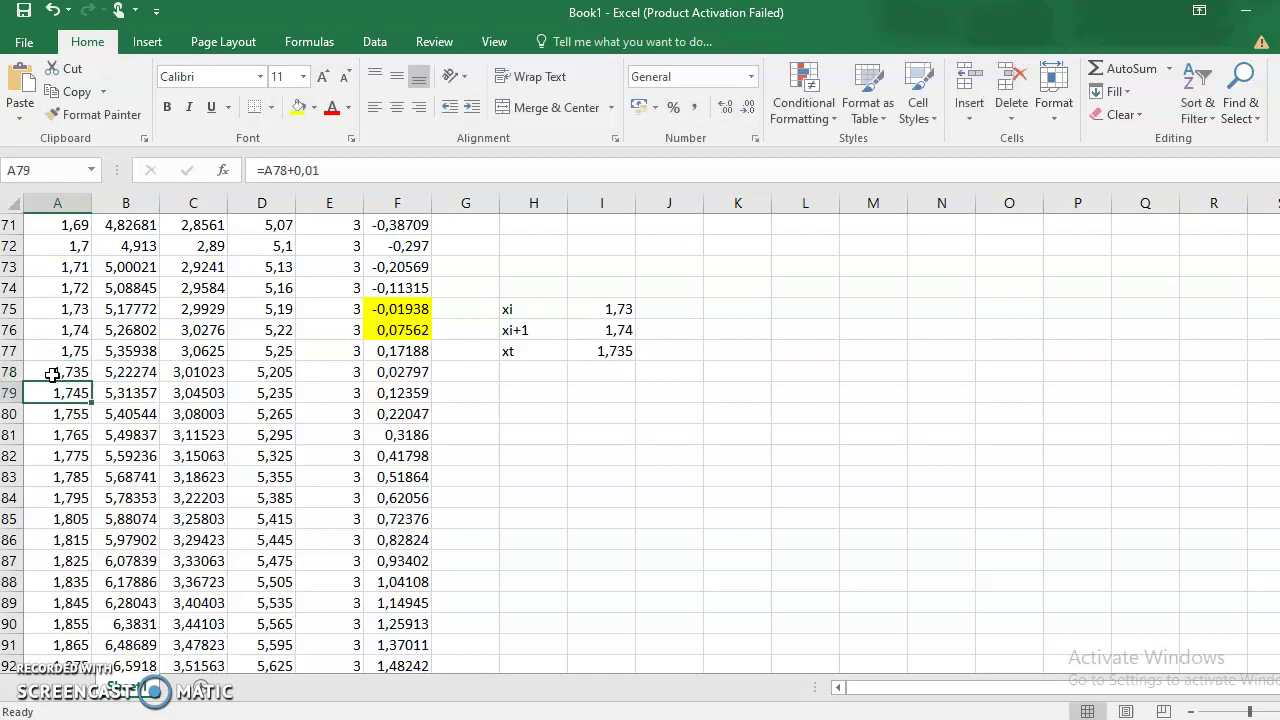
- Highlight F78, the f(x) result for the first midpoint, with a yellow fill
key("Up")
key("Right")
key("Right")
key("Right")
key("Right")
key("Right")
key("Right")
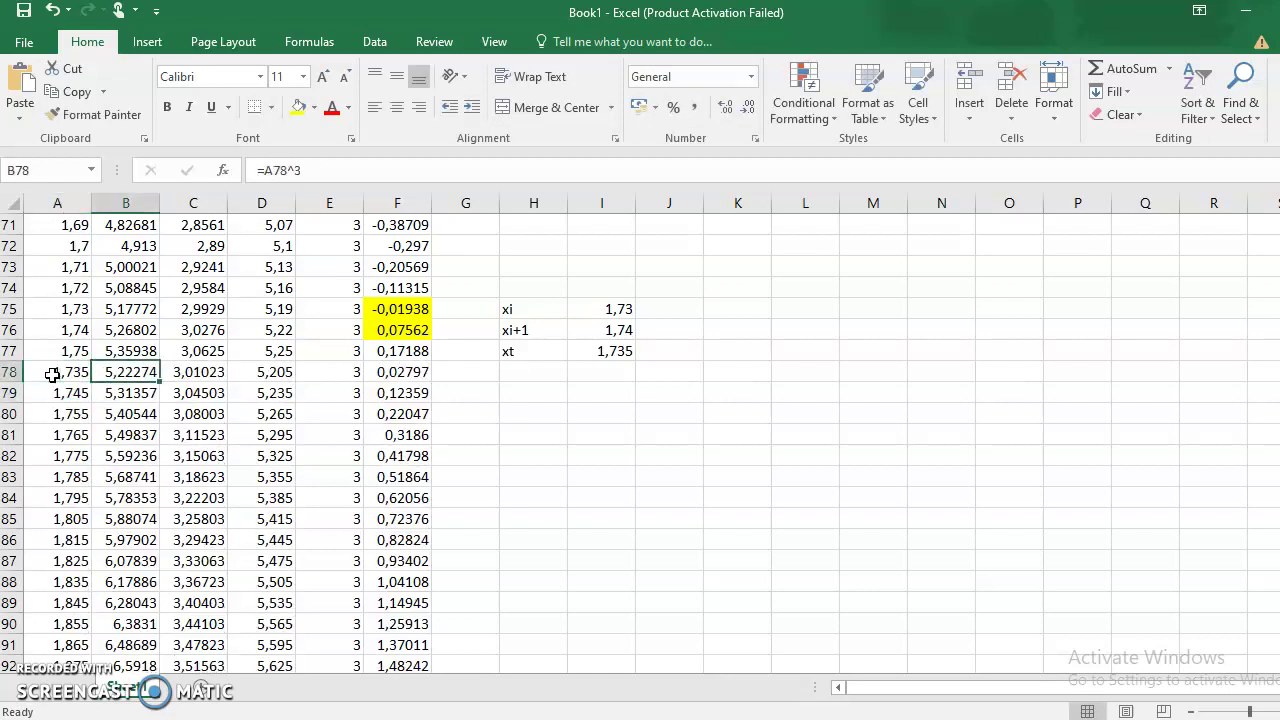
key("Left")
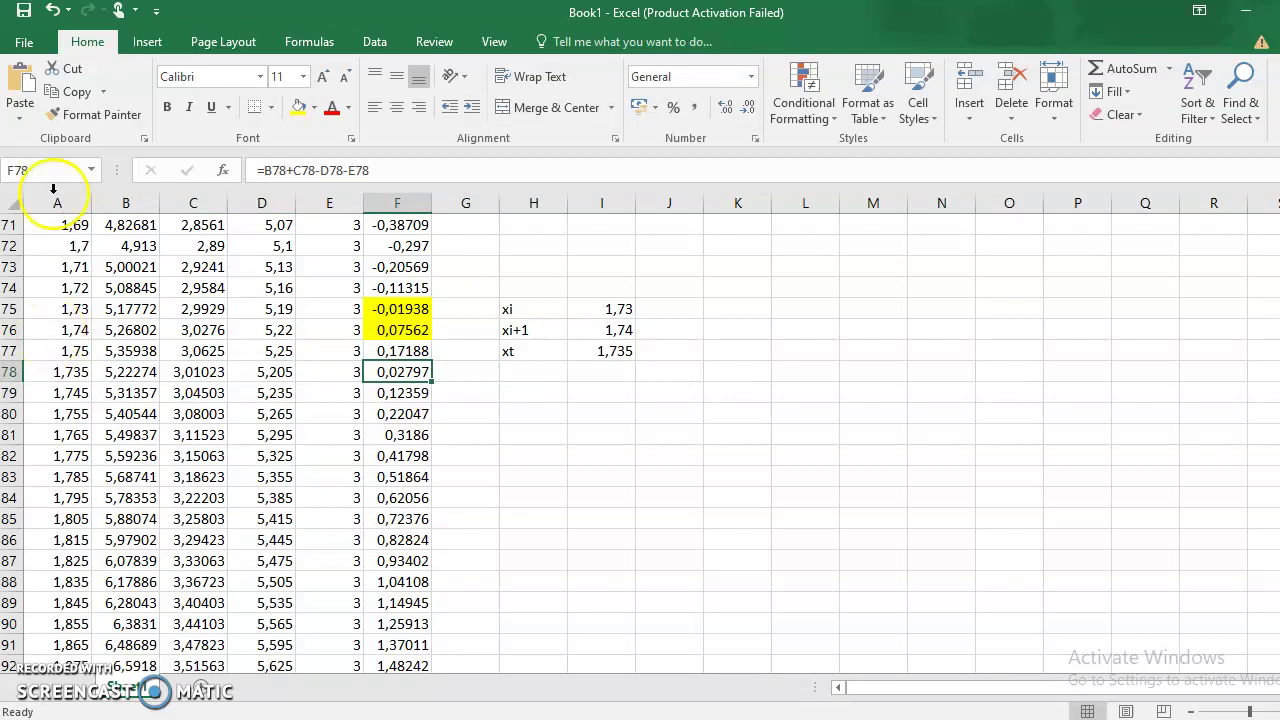
left_click(298, 108)
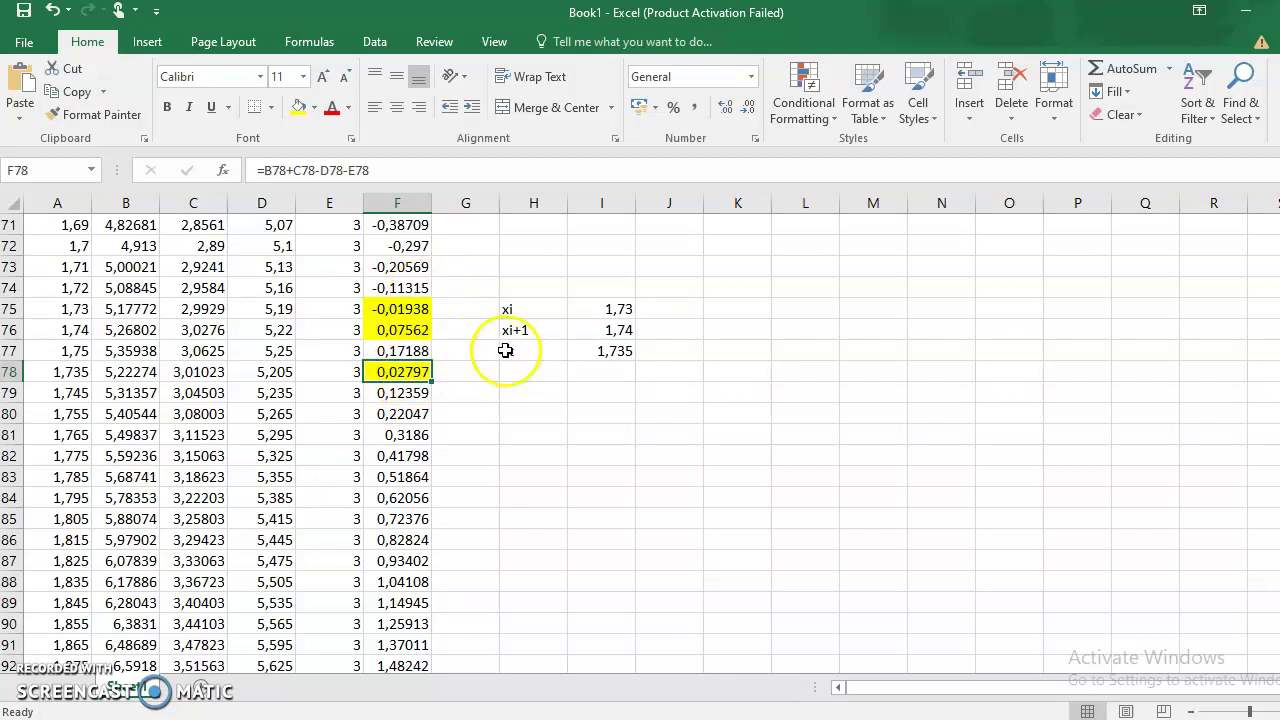
- Record the new upper bound for the second iteration: label H79 as xi+1 and enter 1,735 in I79
left_click(544, 394)
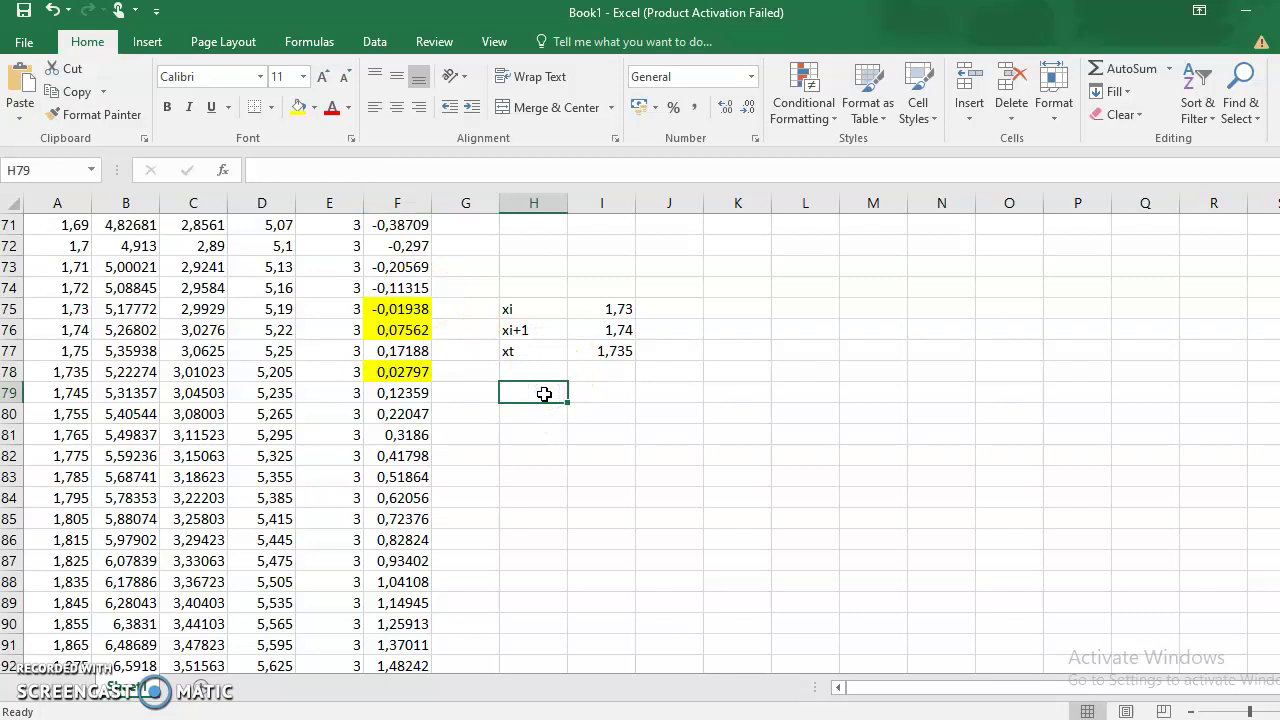
type("x")
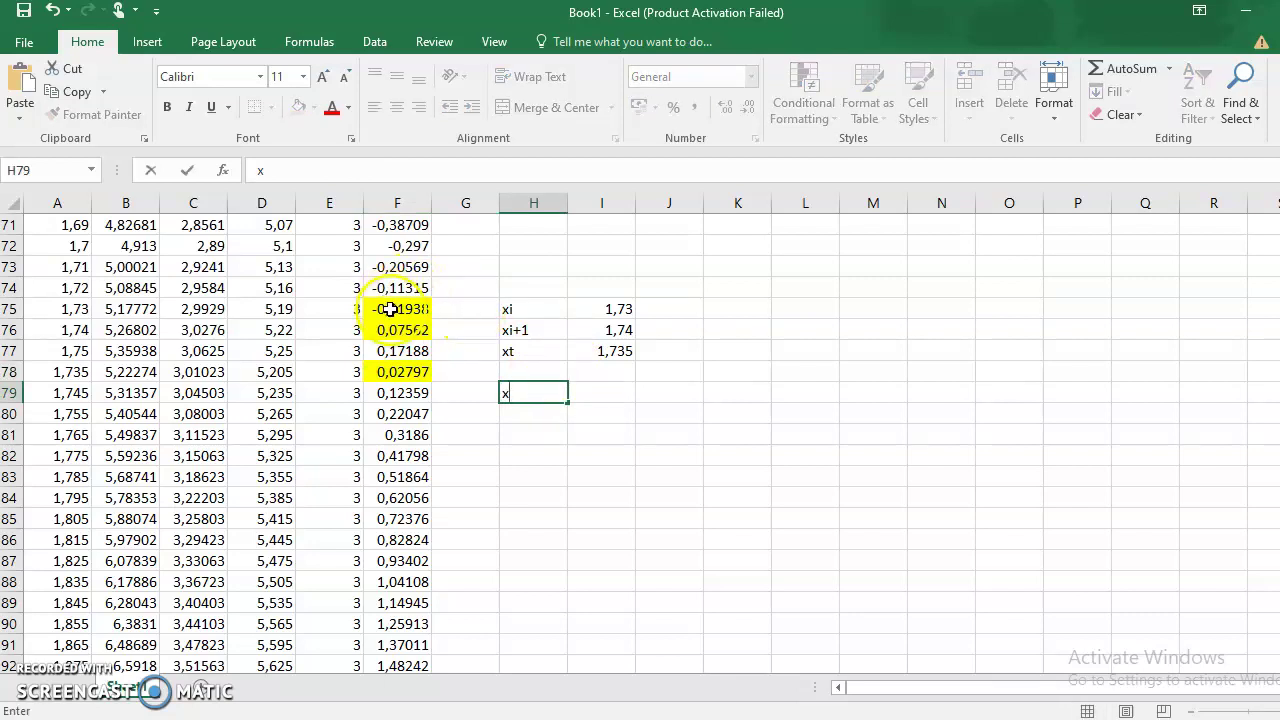
type("i+1")
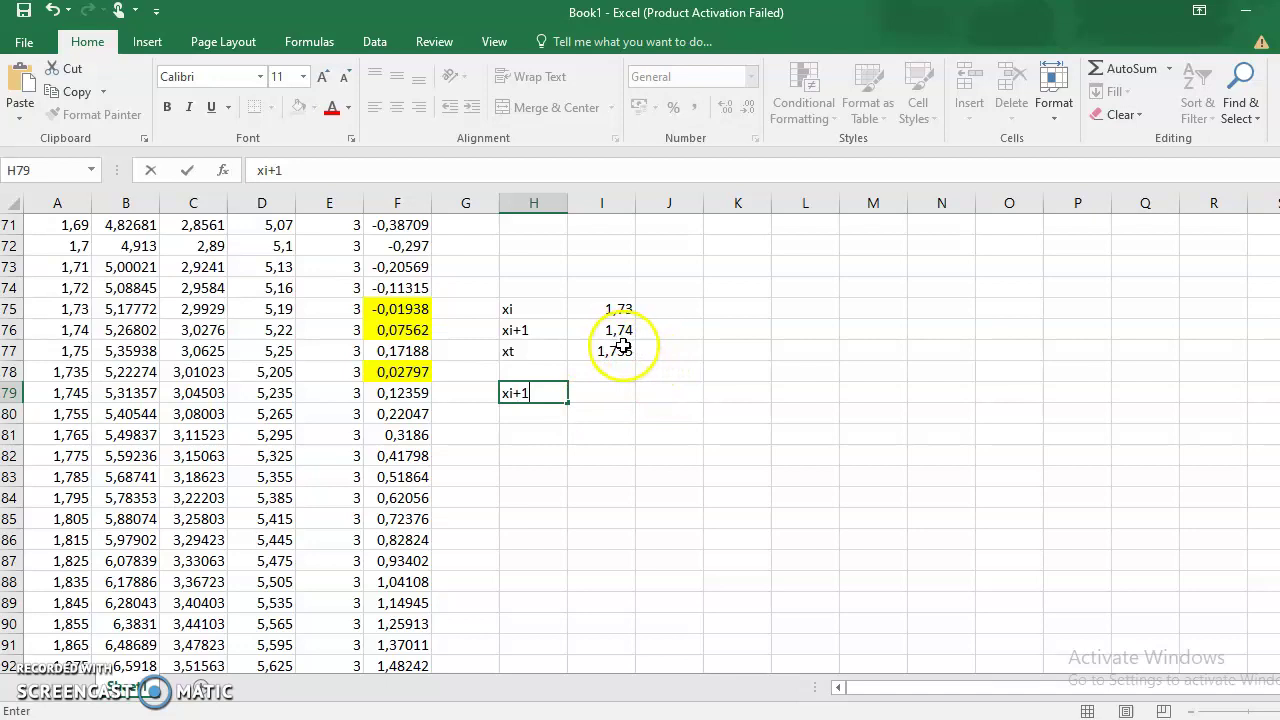
left_click(620, 391)
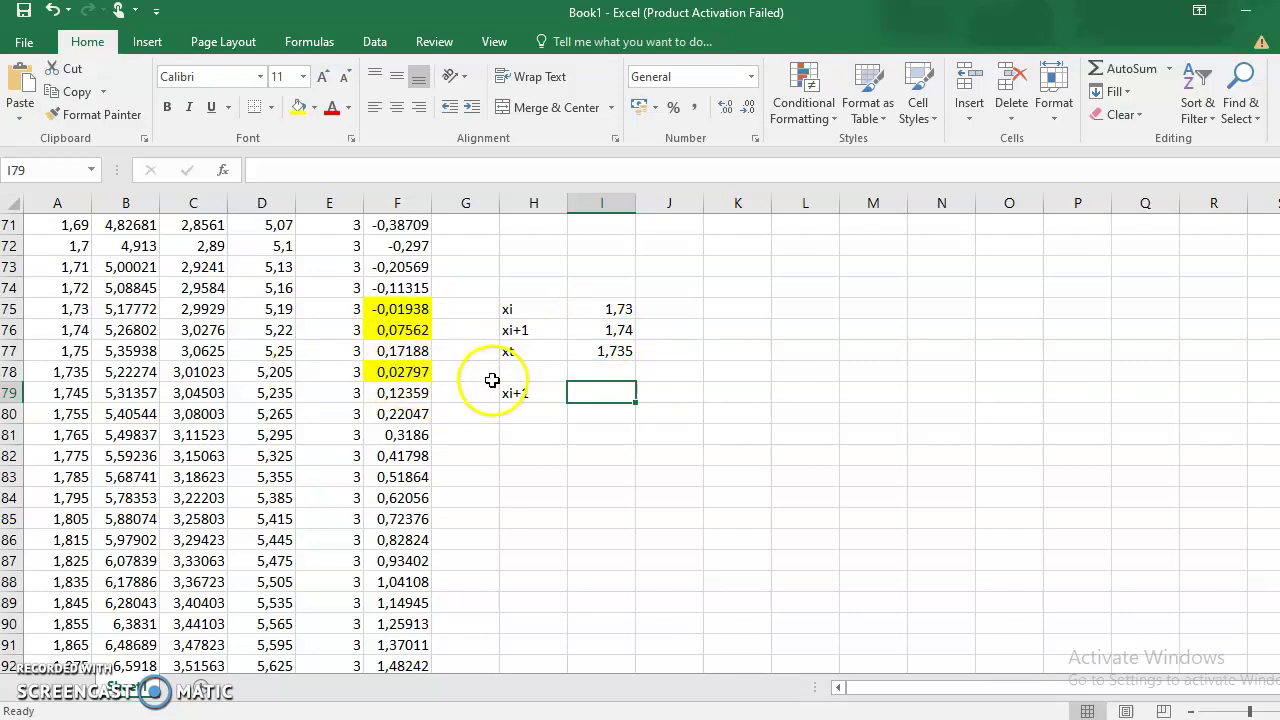
left_click(592, 390)
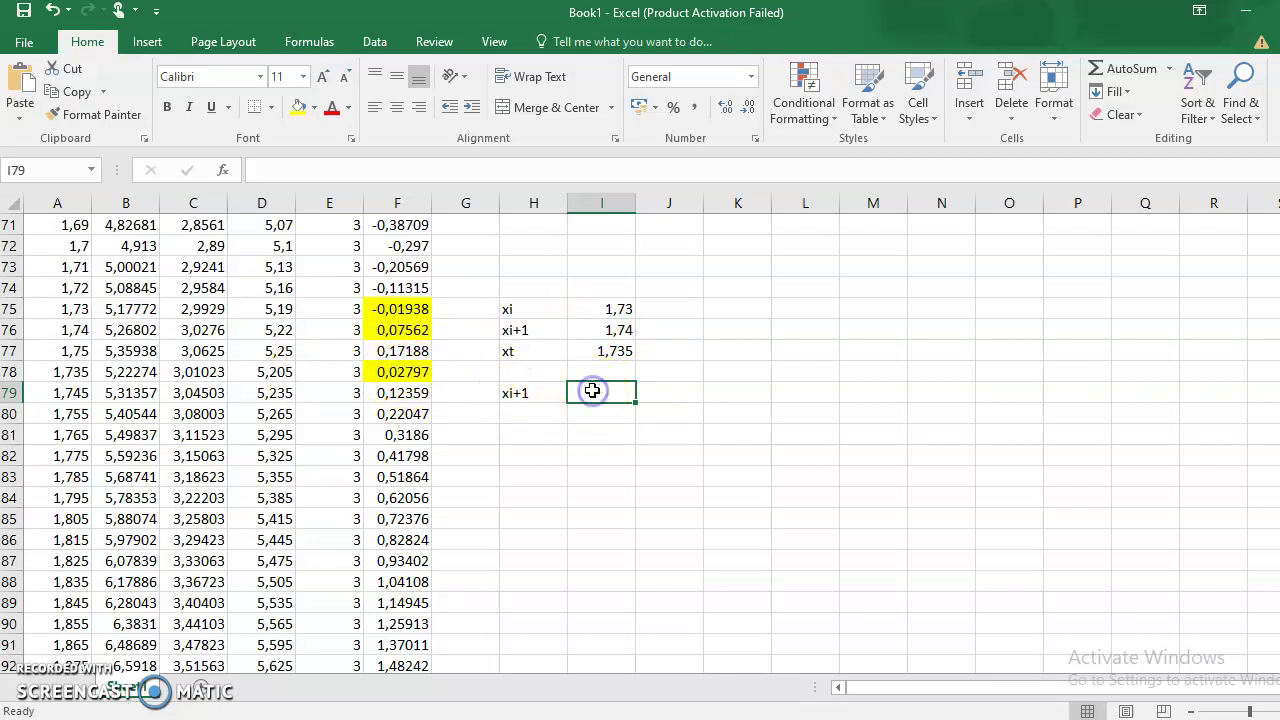
type("1")
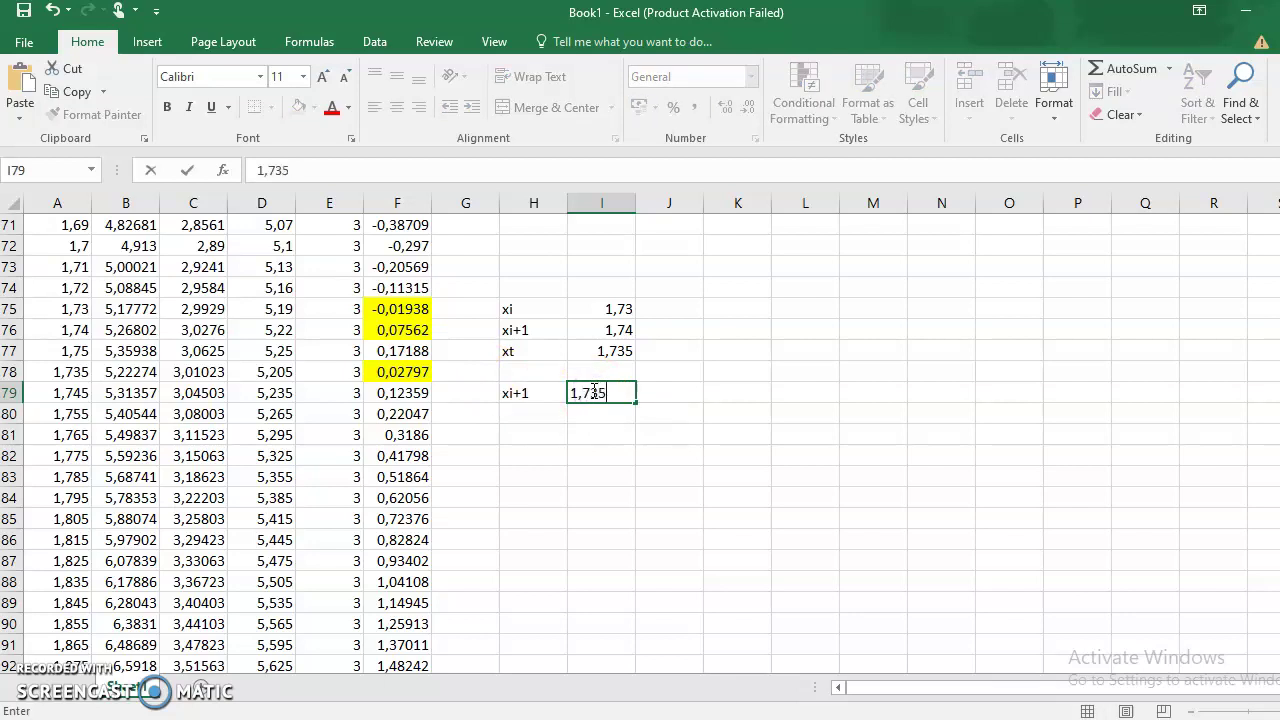
type(",735")
key("Return")
- Label H80 as xt and enter the formula =I75+I79 in I80
key("Left")
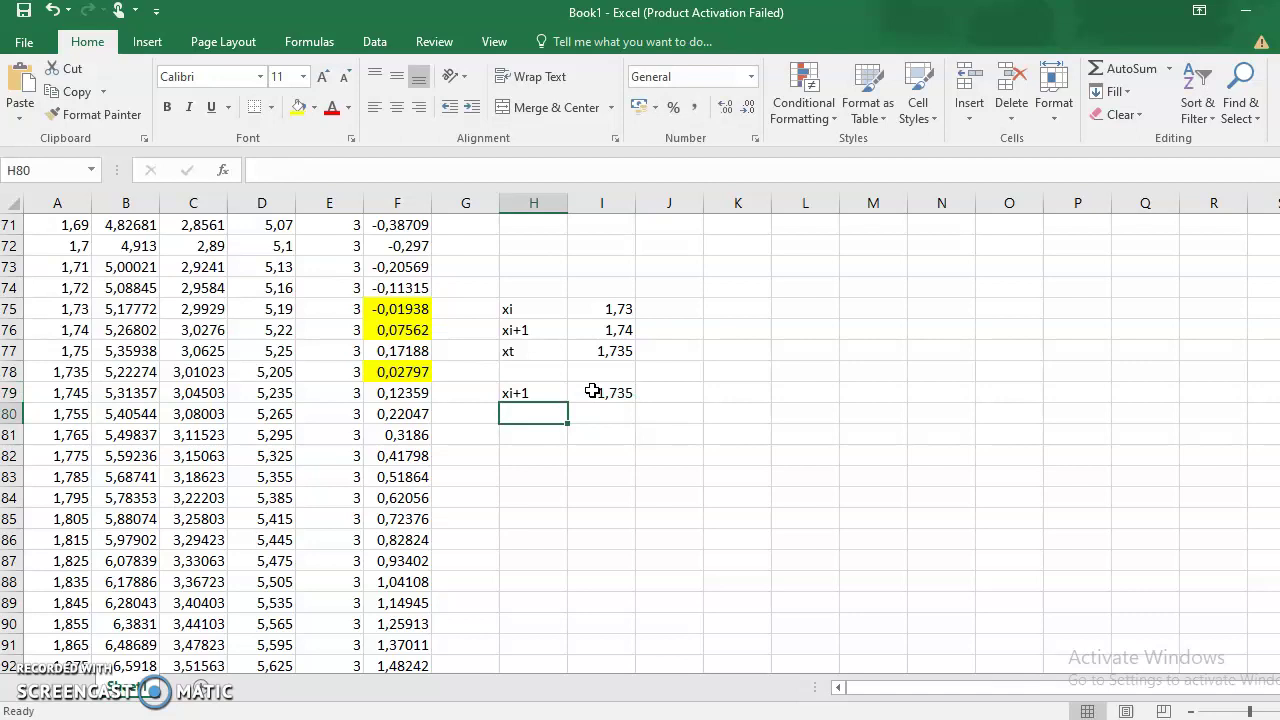
type("xt")
key("Tab")
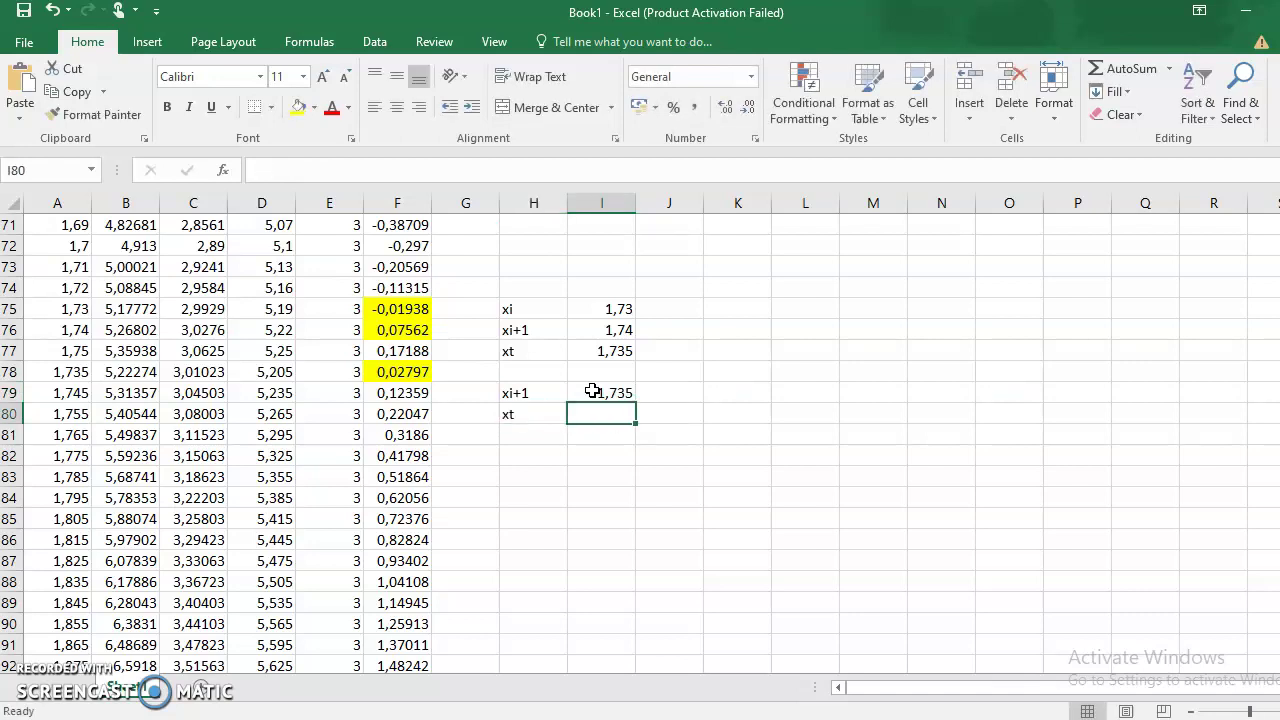
type("=")
key("Up")
key("Up")
key("Up")
key("Up")
key("Up")
key("Up")
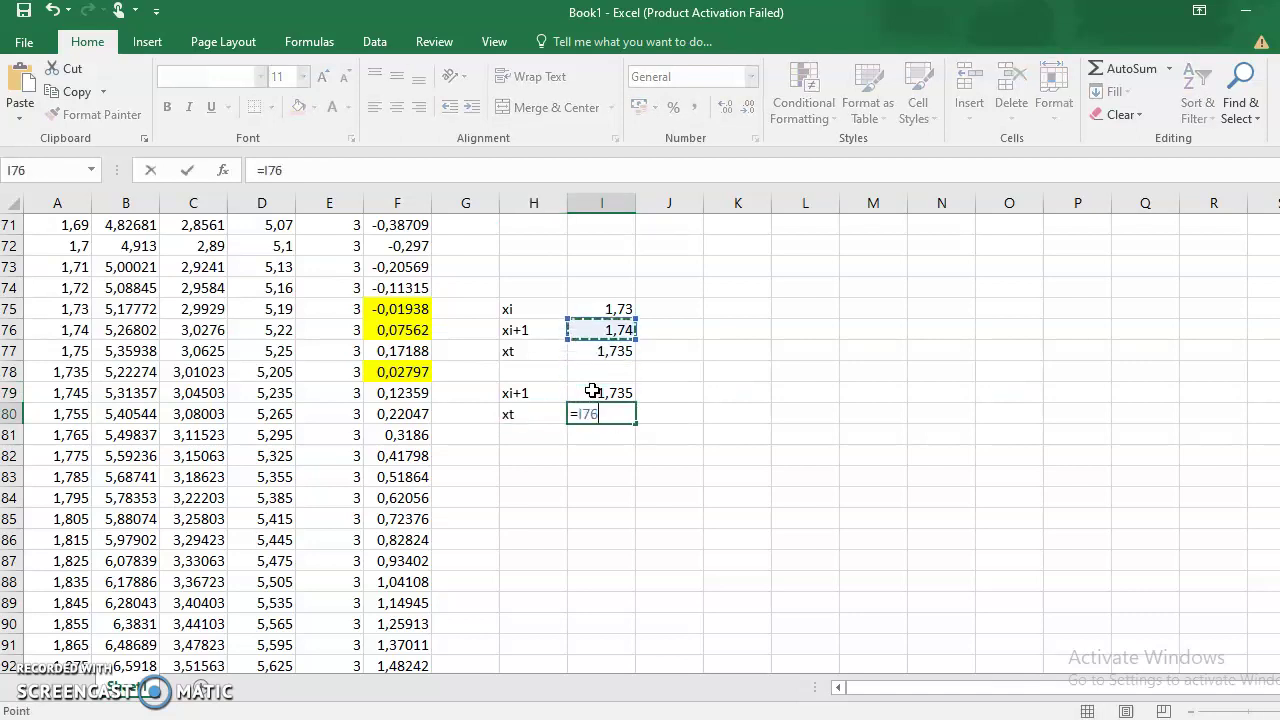
key("Down")
type("+")
key("Down")
key("Down")
key("Down")
key("Down")
key("Up")
key("Up")
key("Up")
key("Up")
key("Up")
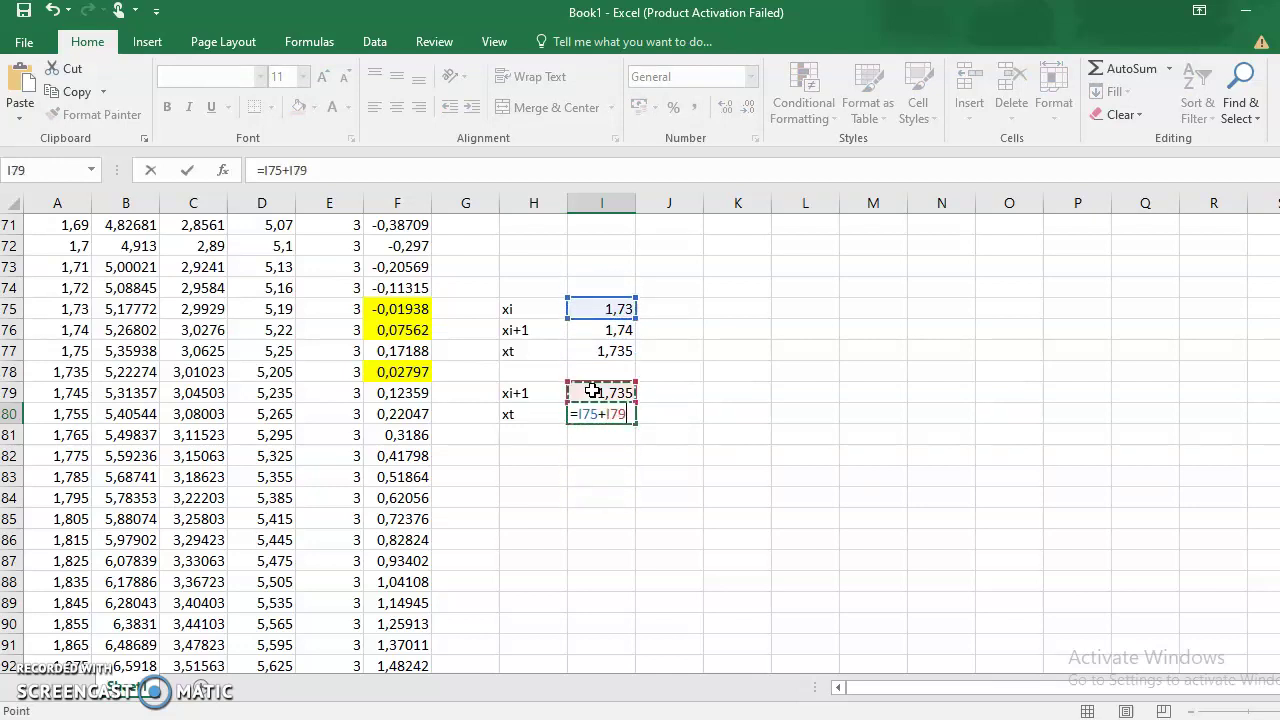
key("Return")
- Change the xt formula in I80 to the average =(I75+I79)/2
key("Up")
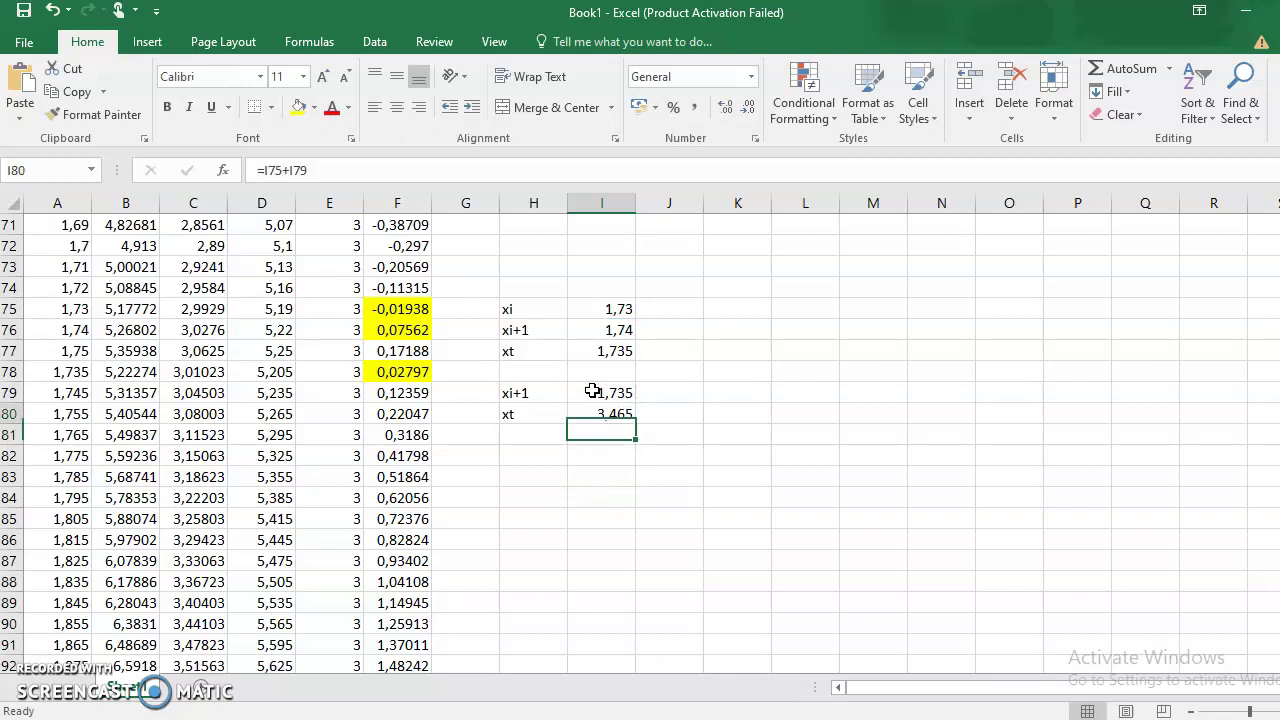
left_click(265, 171)
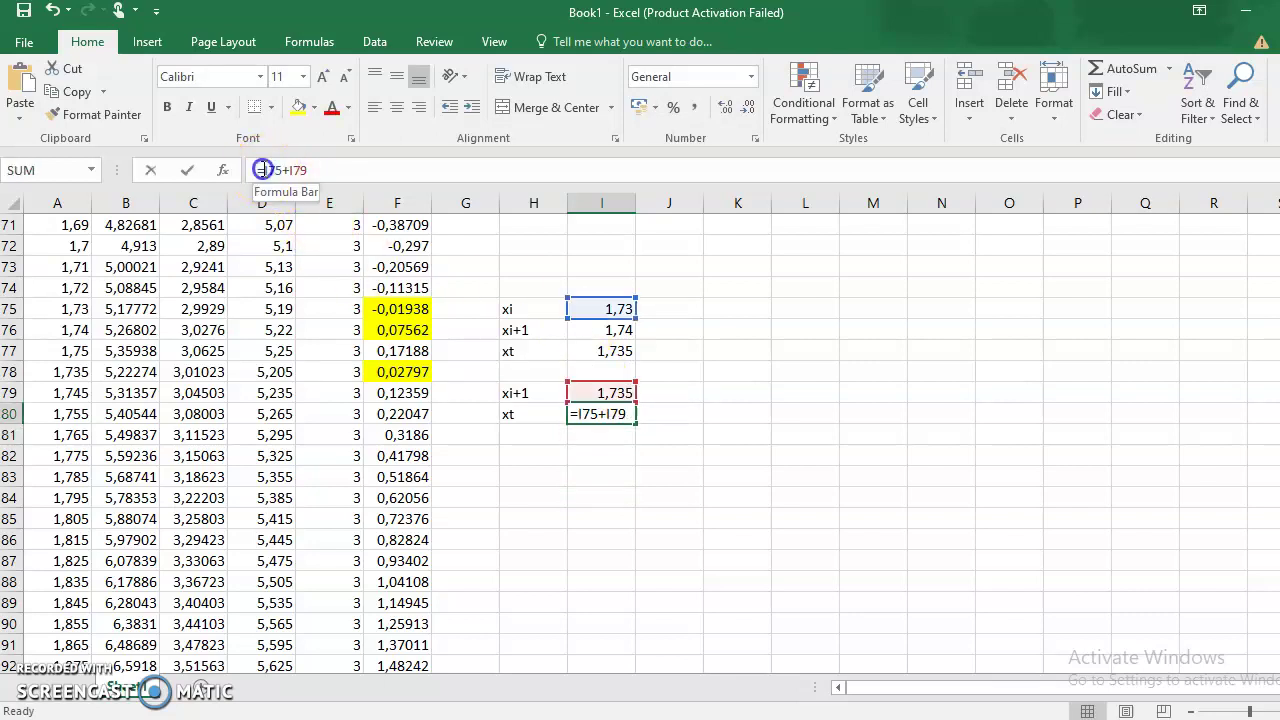
type("(")
left_click(341, 170)
type(")")
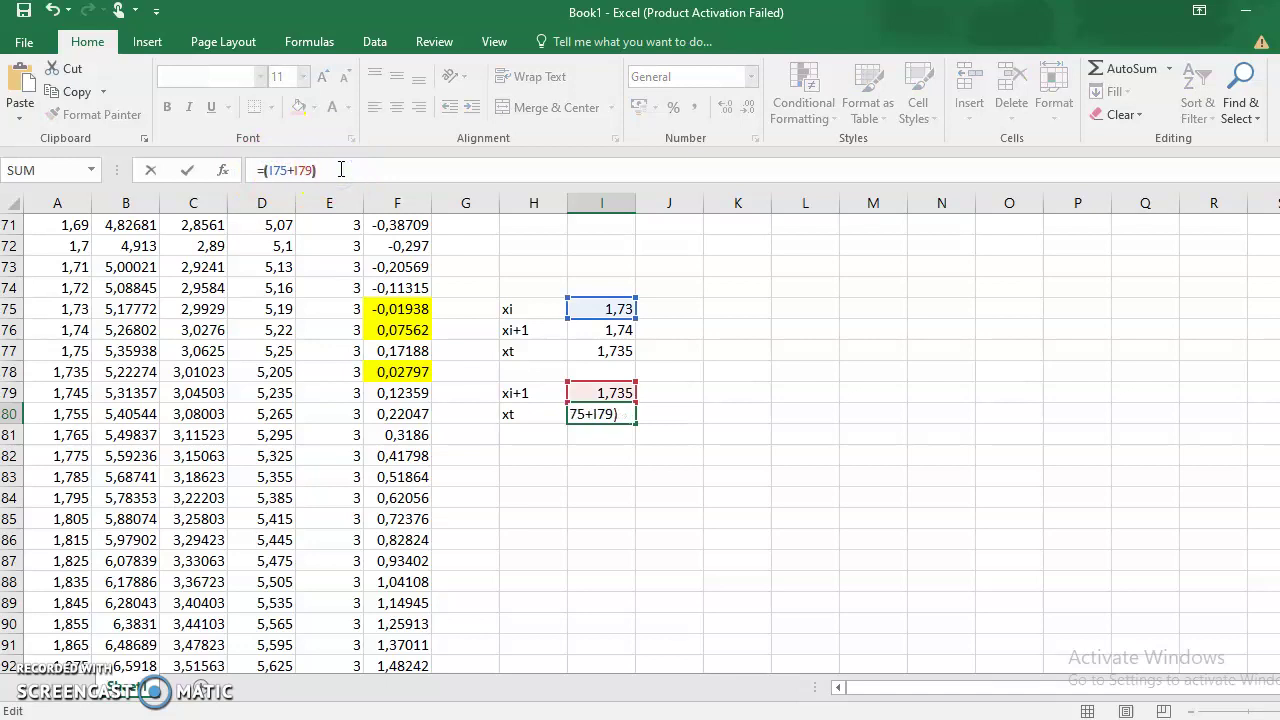
type("/2")
key("Return")
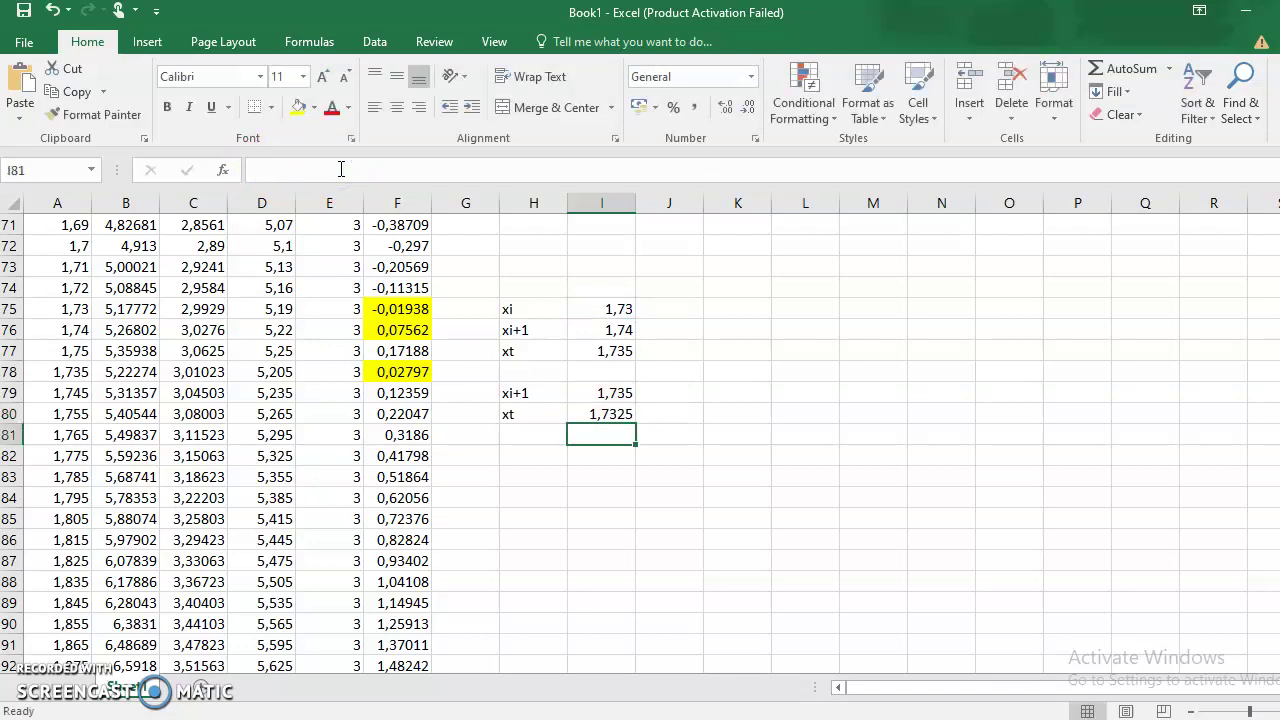
- Replace the x value in A79 with the second midpoint 1,7325 and select its f(x) result in F79
left_click(76, 397)
type("1")
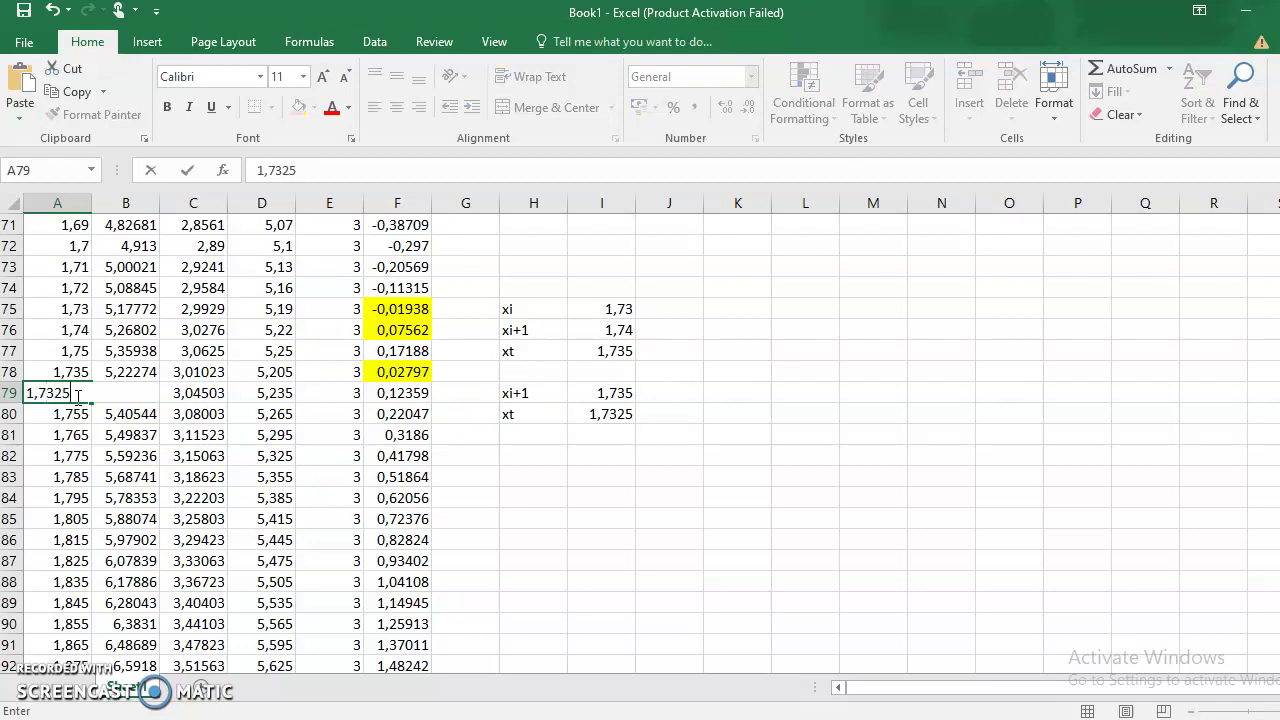
key("Return")
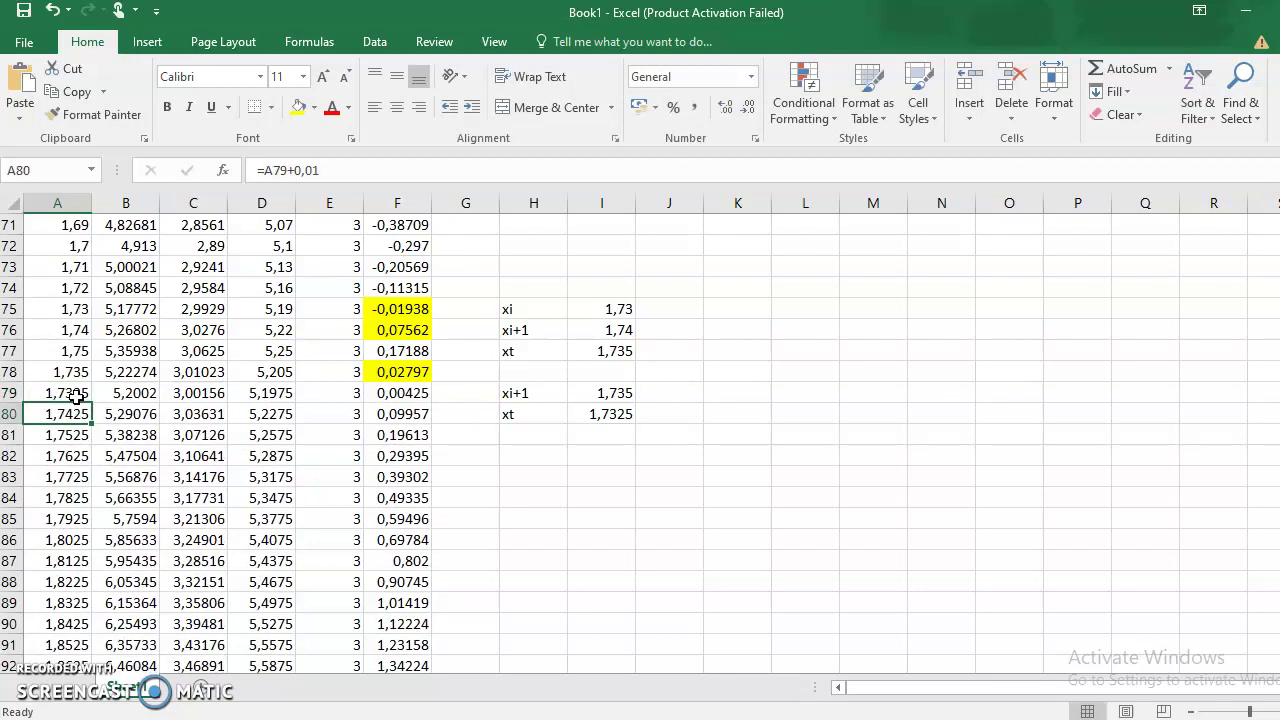
left_click(389, 393)
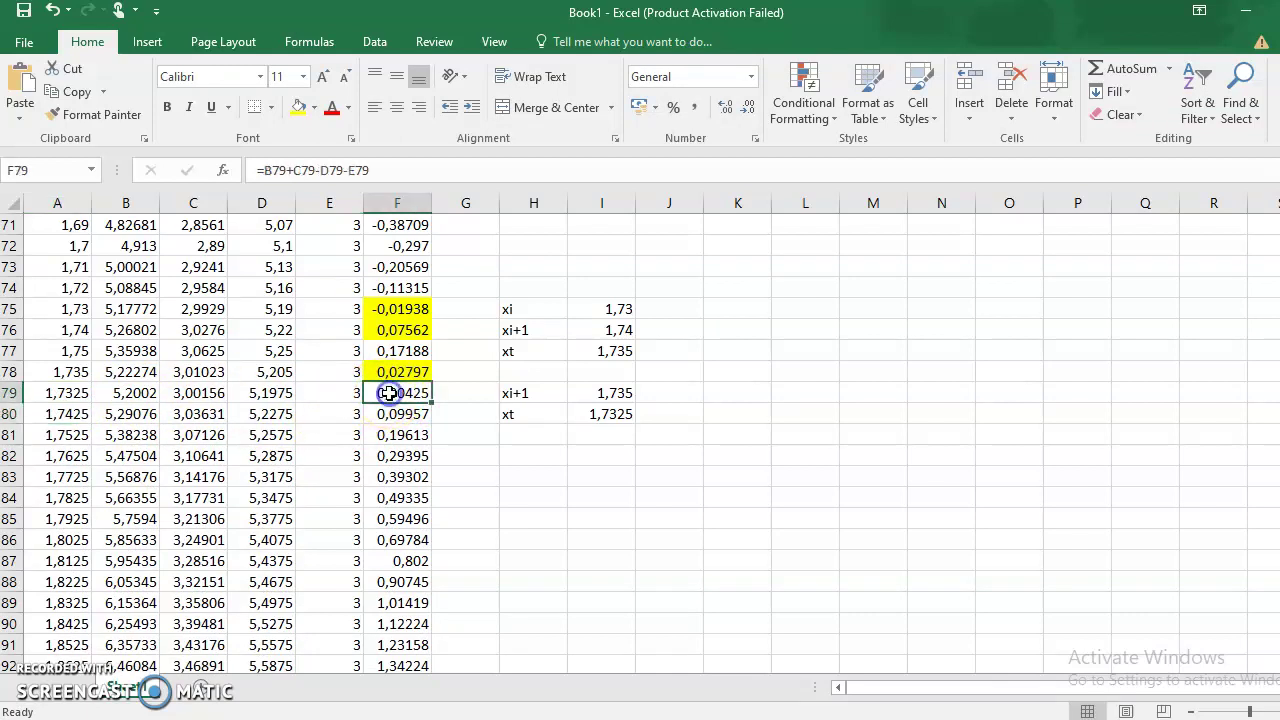
- Fill the second midpoint's f(x) cell F79 with the standard red colour
left_click(313, 108)
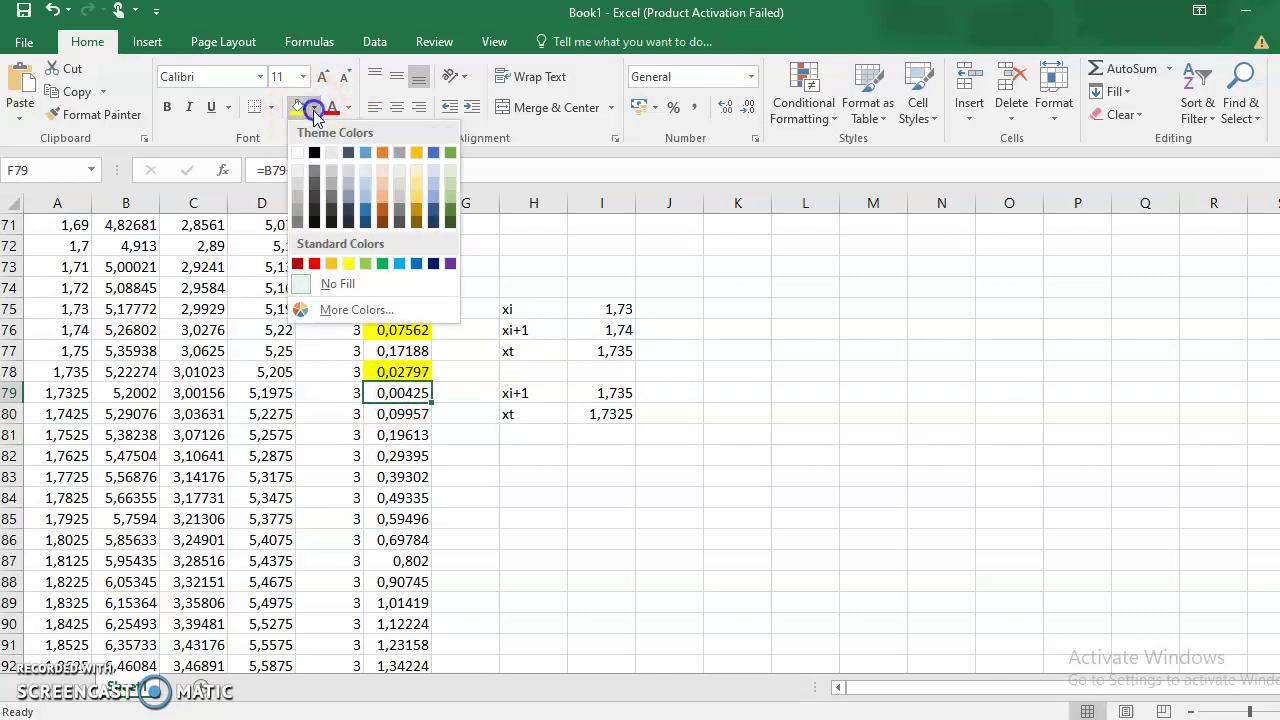
left_click(314, 263)
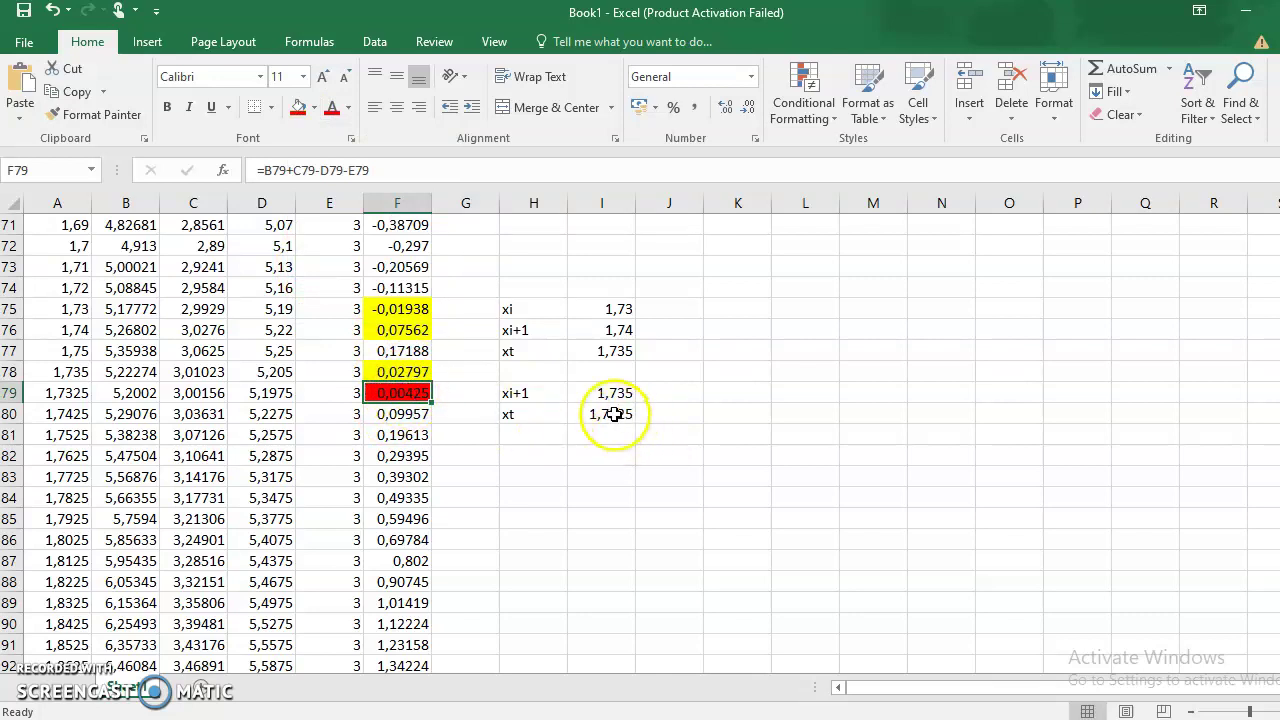
- Record the third iteration's upper bound: label H82 as xi+1 and enter the formula =I80 in I82
left_click(551, 456)
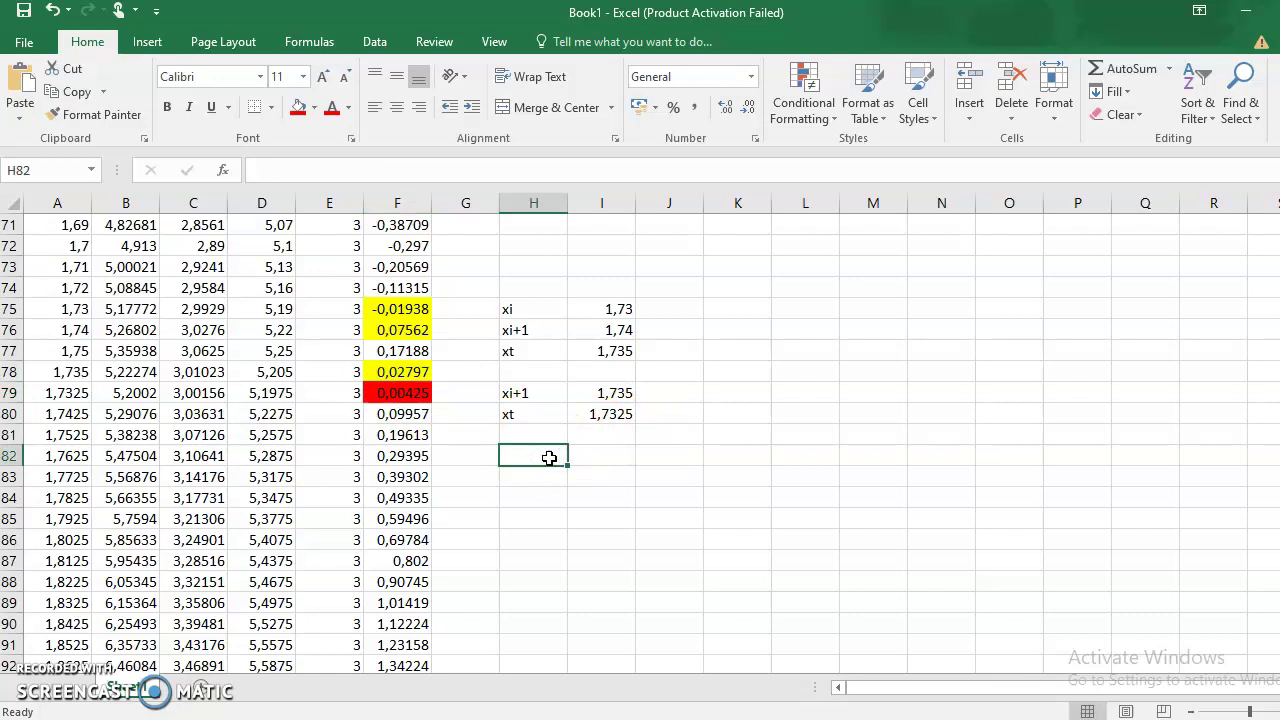
type("xi")
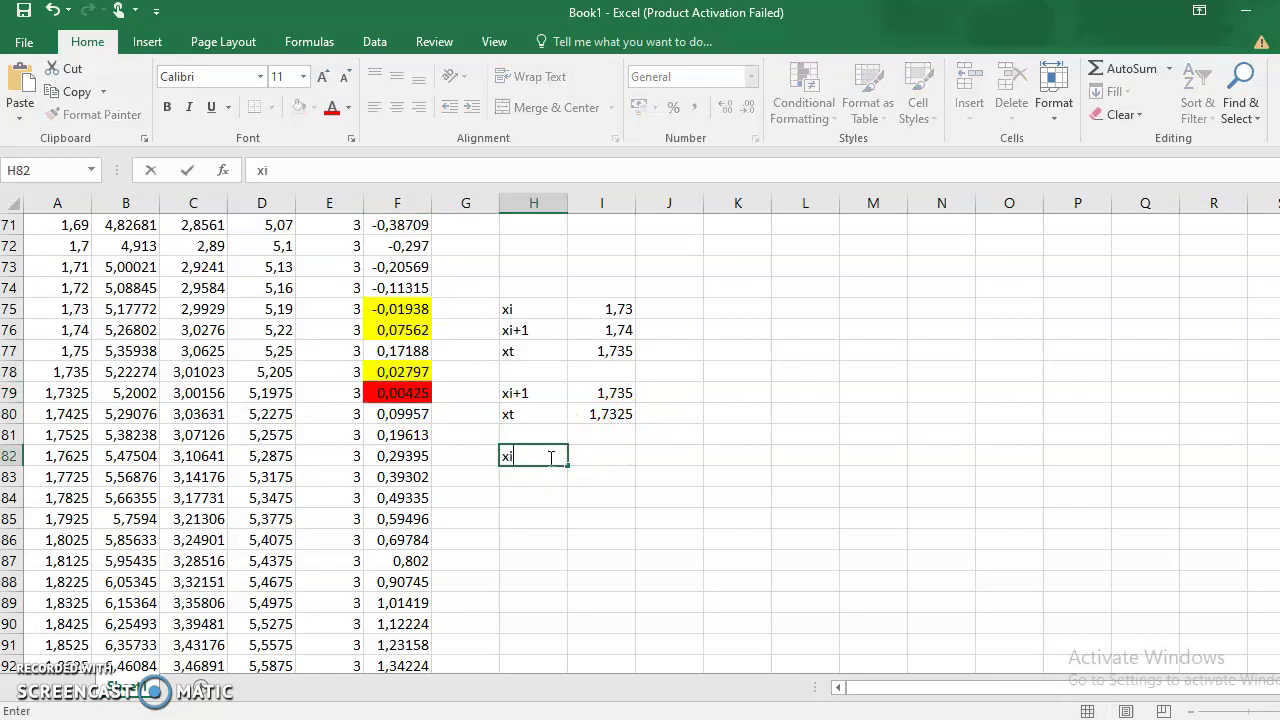
type("+1")
left_click(614, 456)
type("=")
key("Up")
key("Up")
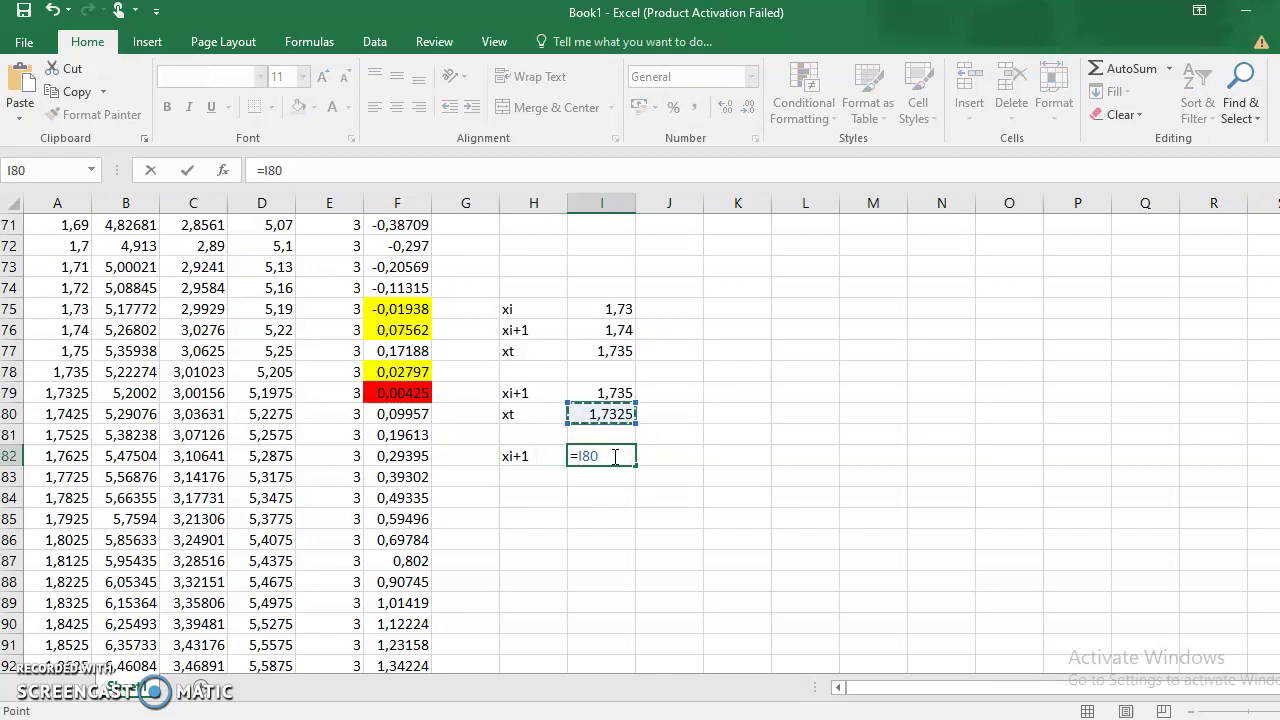
key("Return")
- Label H83 as xt and calculate the third midpoint in I83 with the formula =(I75+I82)/2
key("Left")
type("xt")
key("Right")
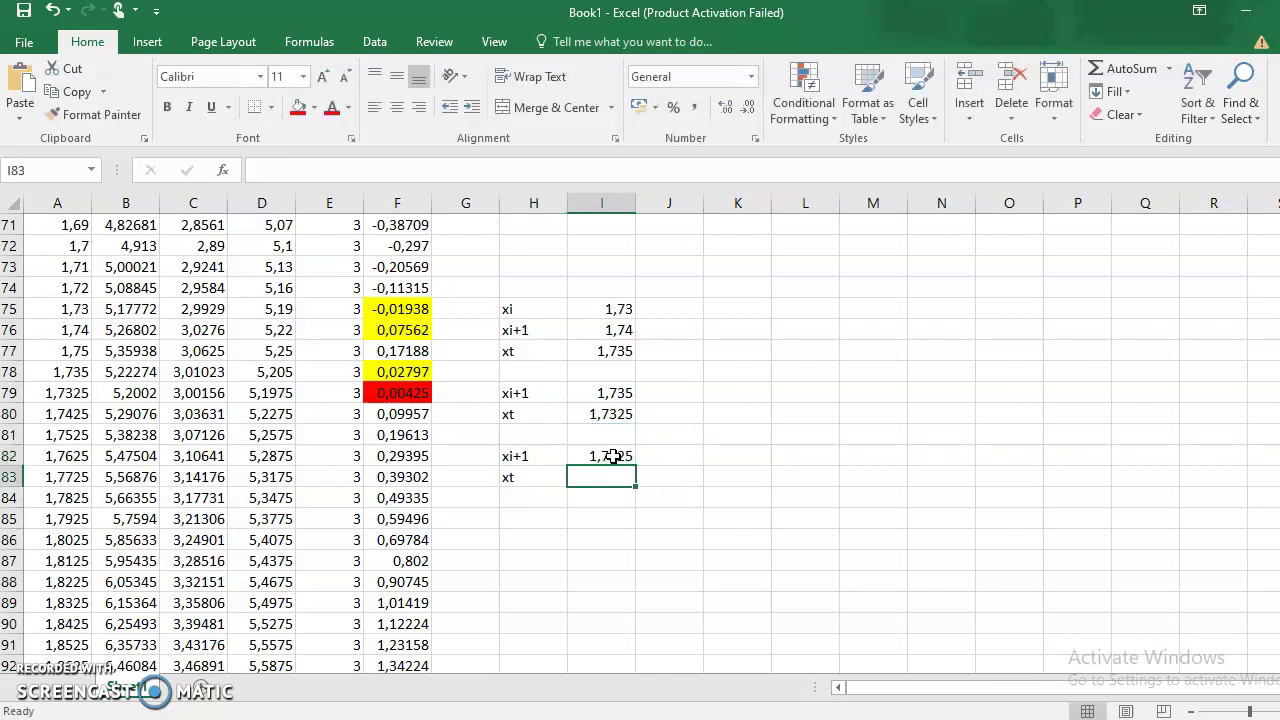
type("=")
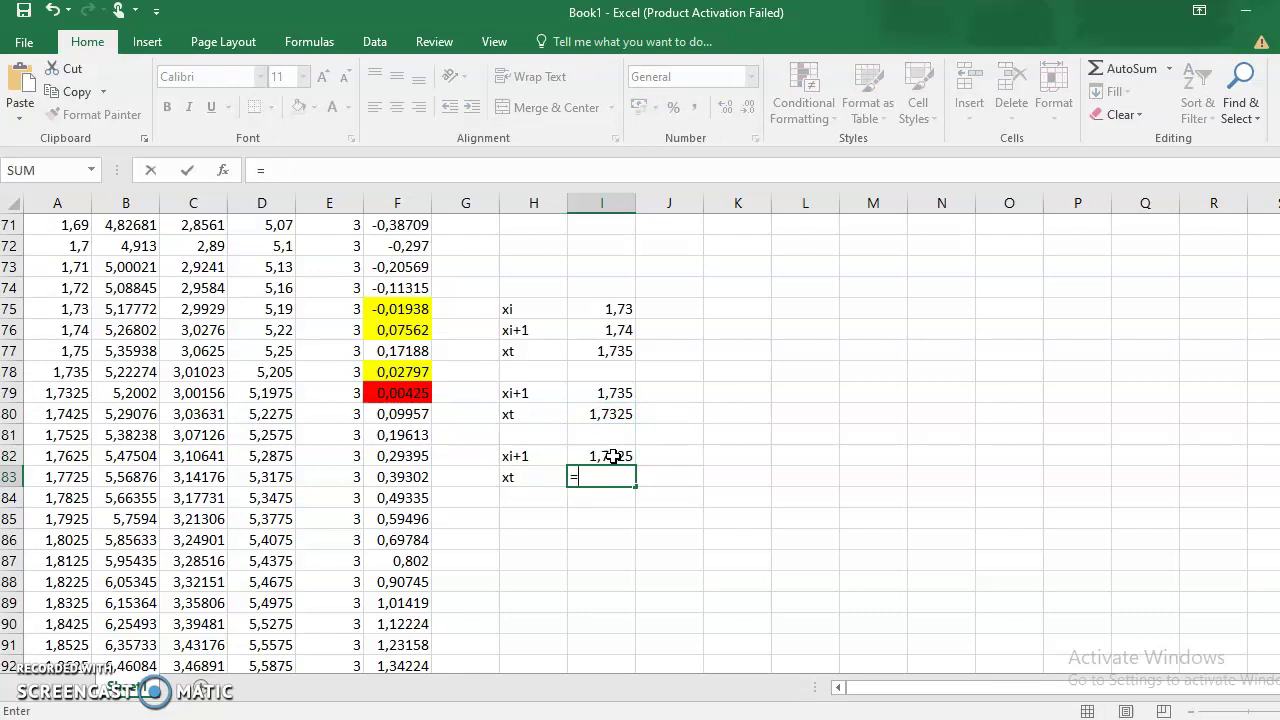
left_click(620, 309)
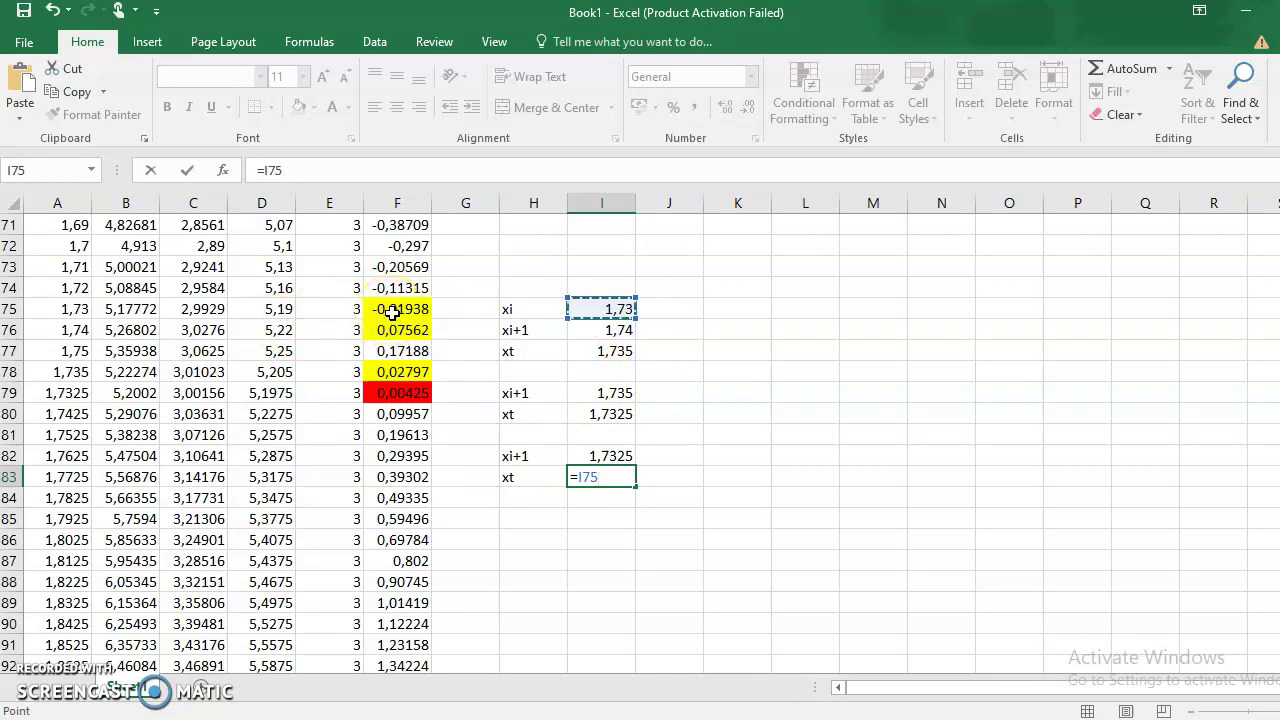
type("+")
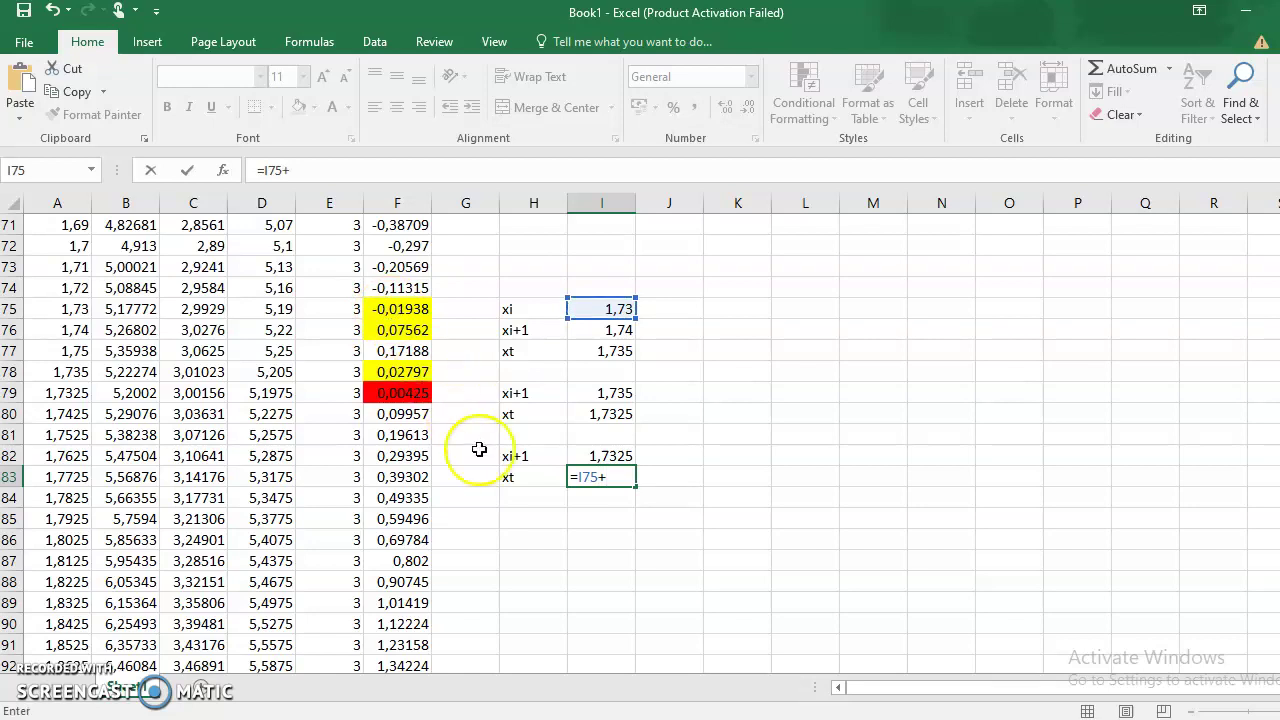
left_click(605, 457)
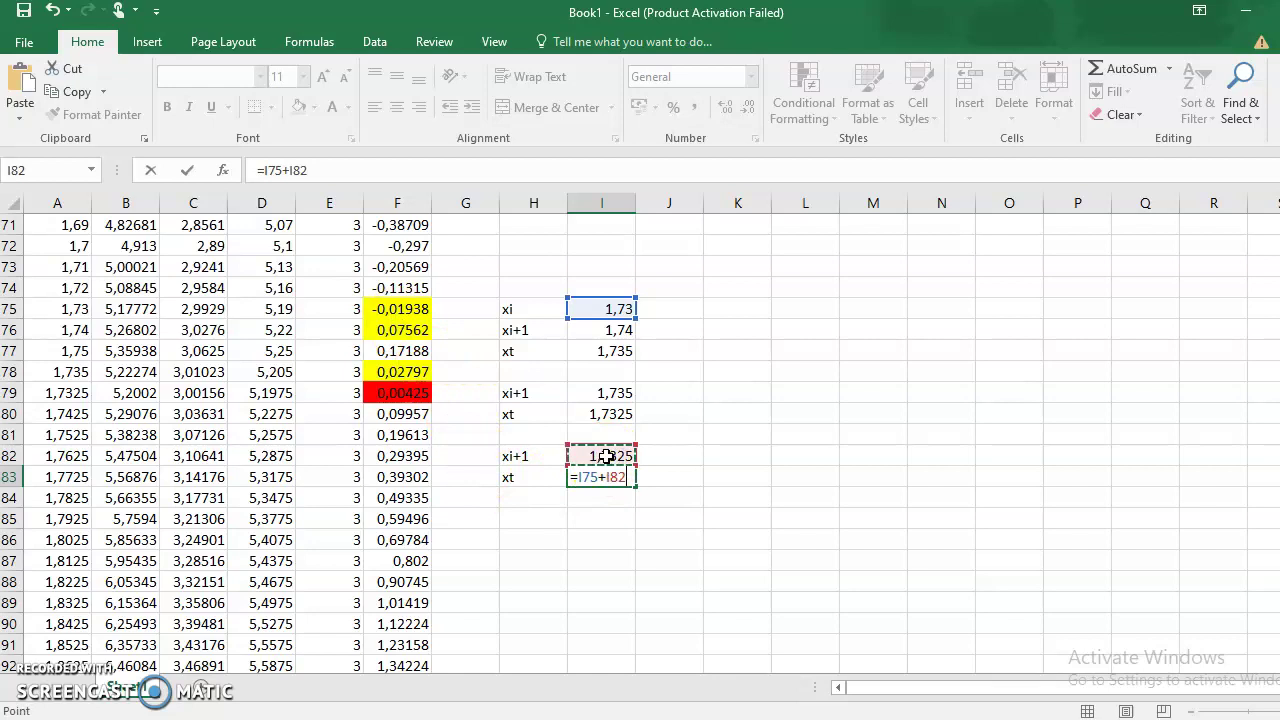
type(")")
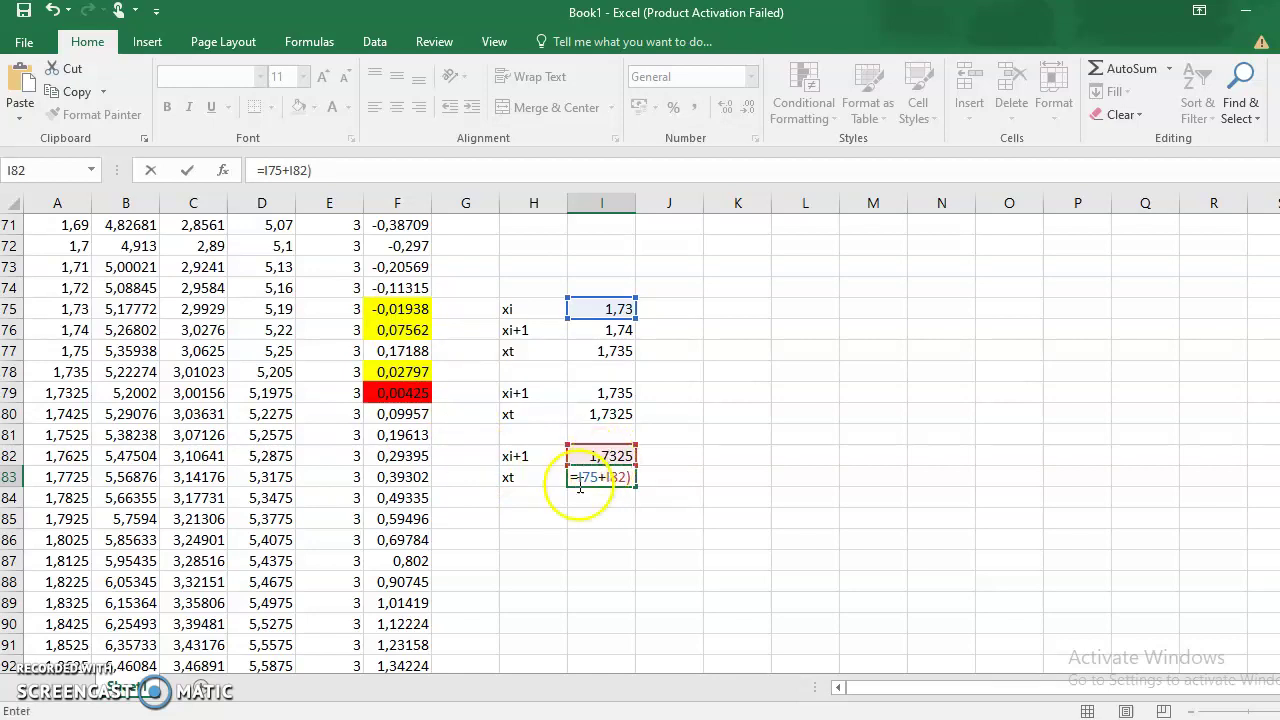
left_click(578, 477)
type("(")
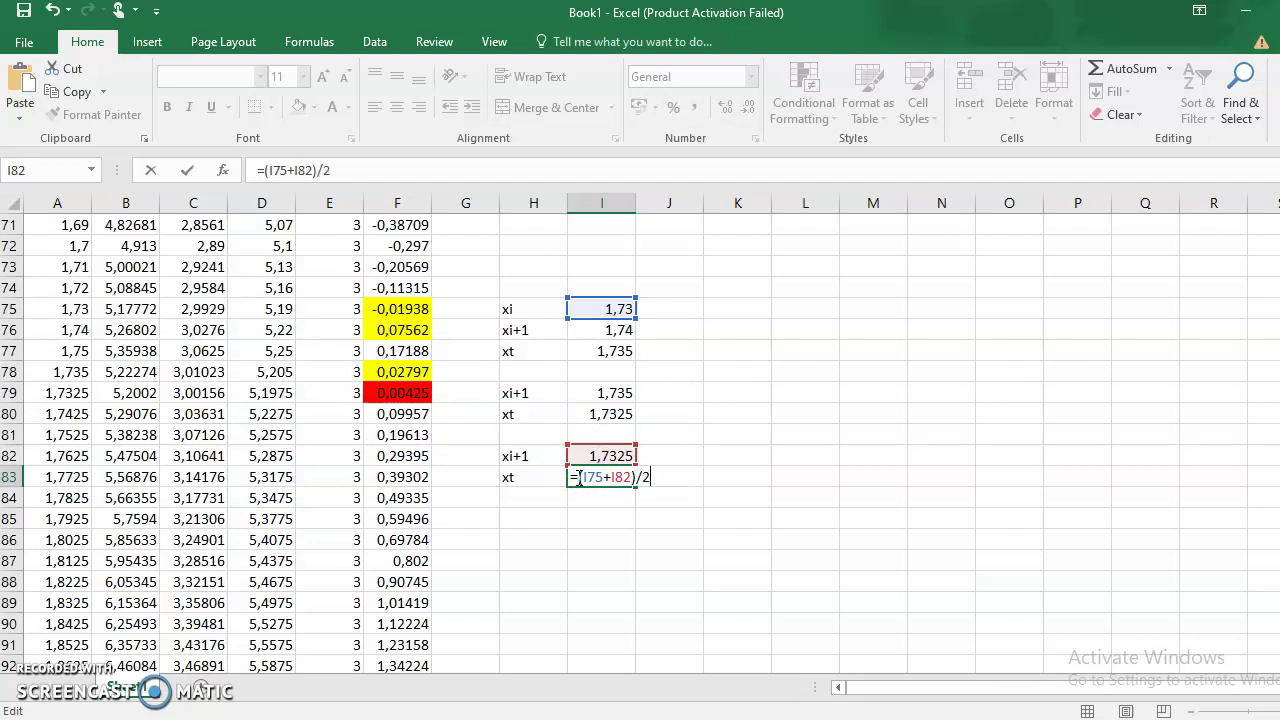
key("Return")
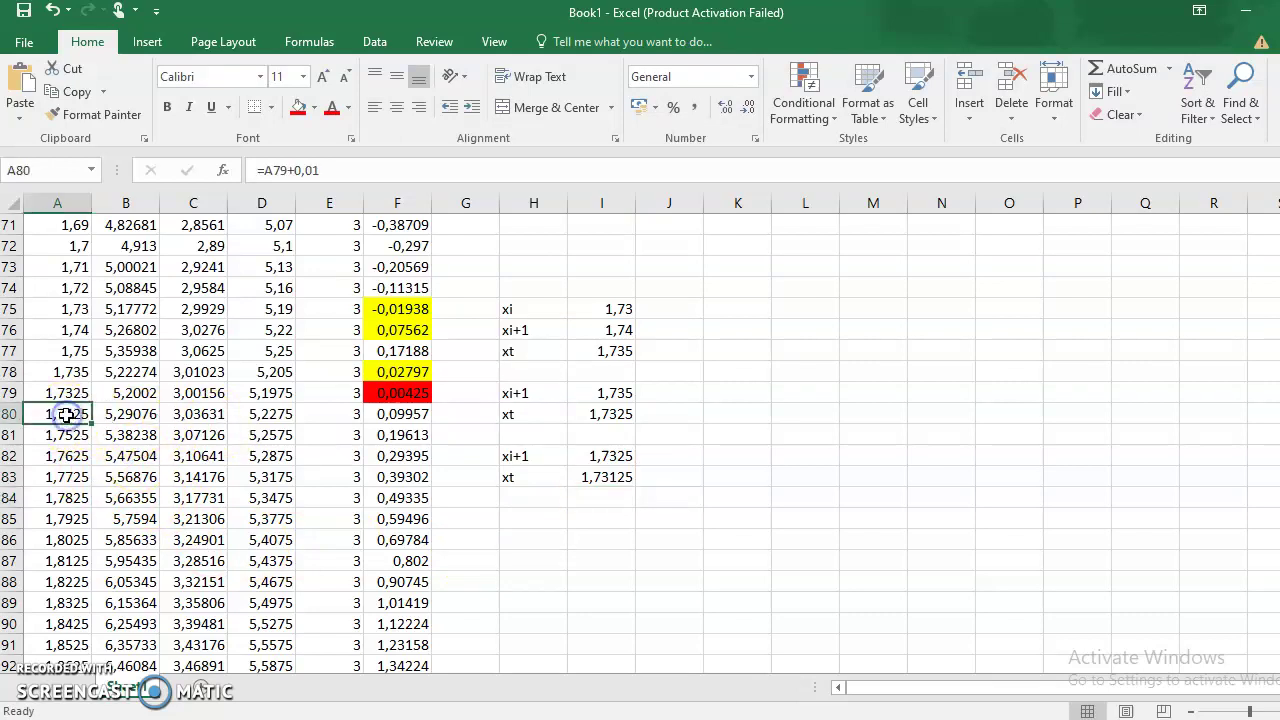
- Replace the x value in A80 with the third midpoint 1,73125 and fill its f(x) result in F80 with orange
type("1,731")
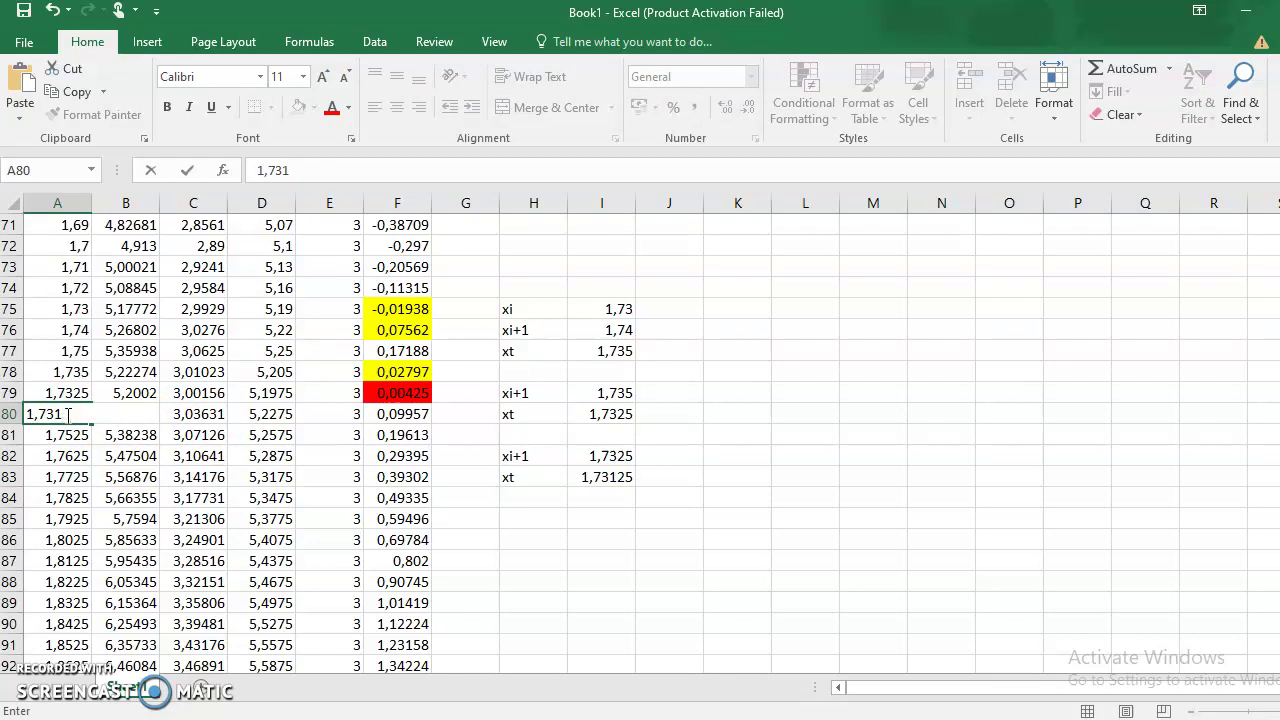
key("Return")
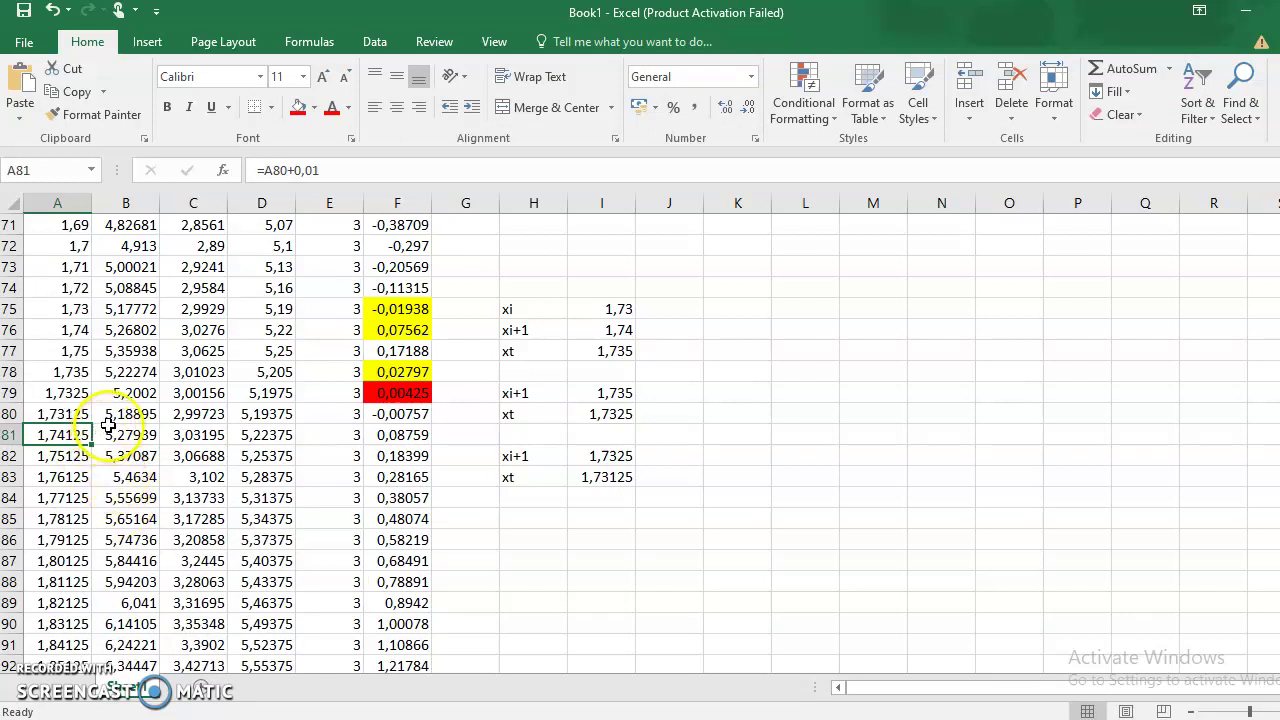
left_click(397, 414)
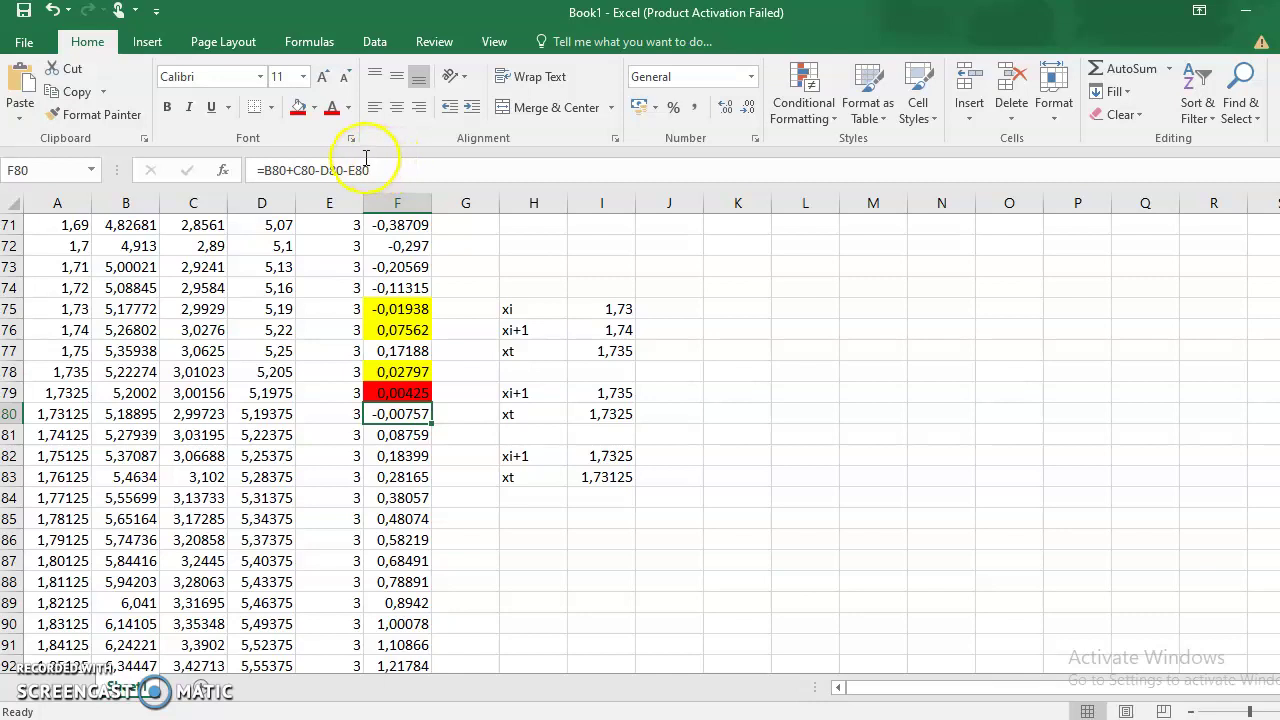
left_click(313, 107)
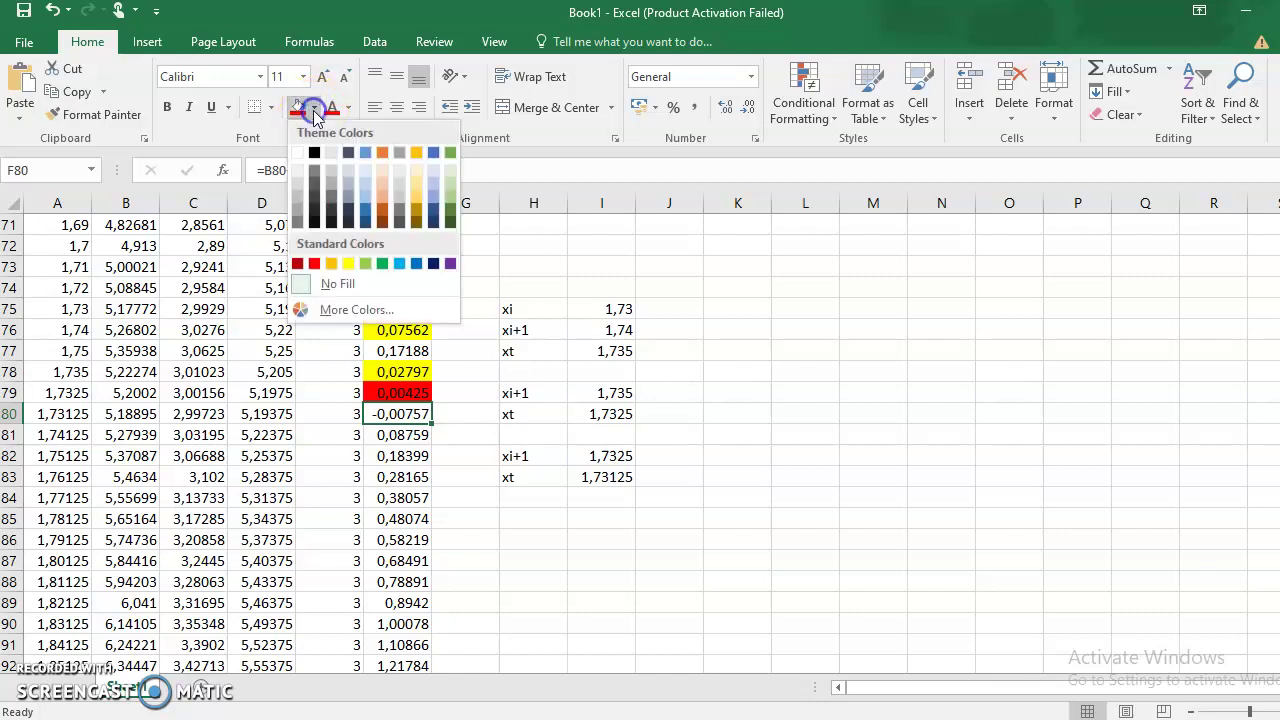
left_click(382, 155)
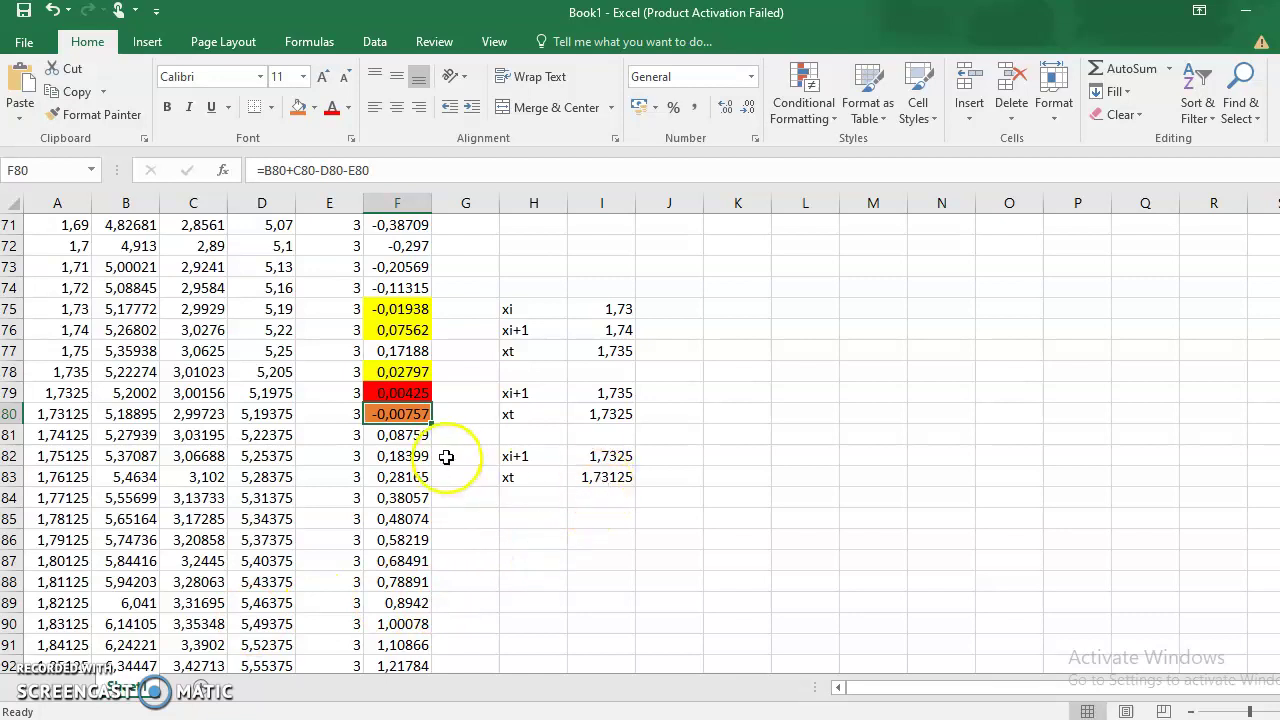
- Check the f(x) result in F79 against its upper bound in I82 and apply the red font colour to I82
left_click(416, 393)
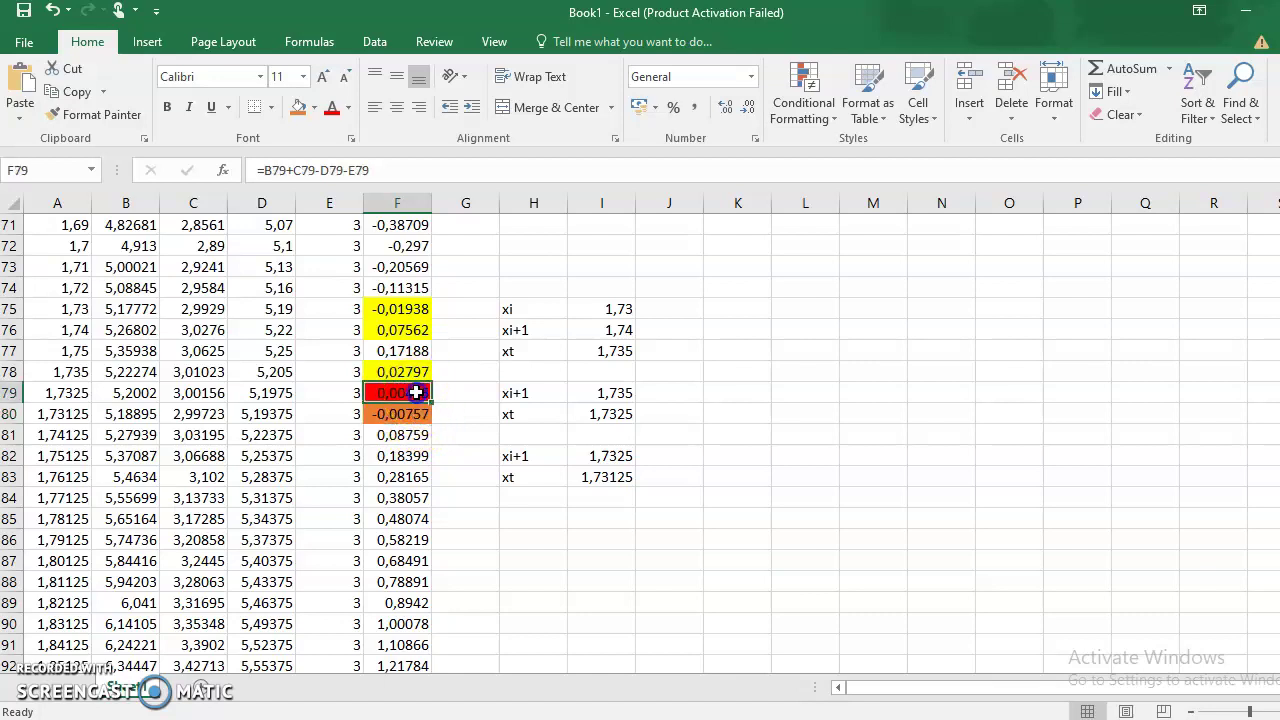
left_click(610, 458)
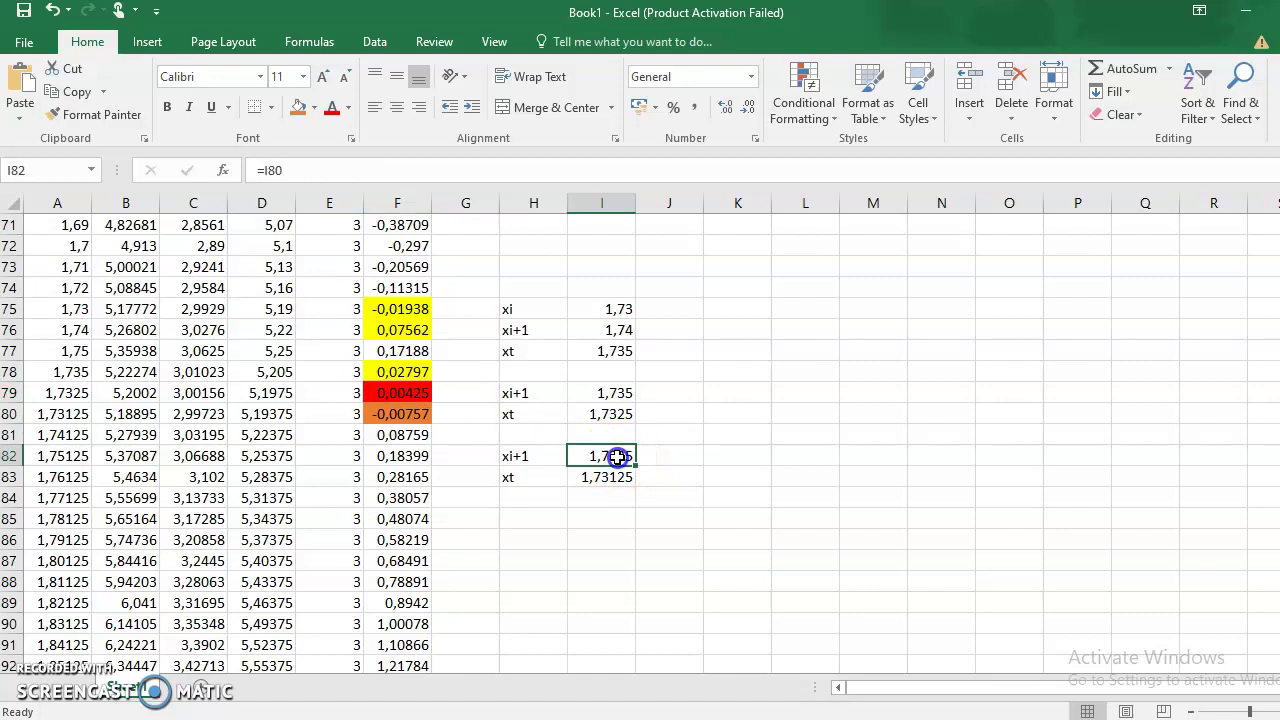
left_click(395, 392)
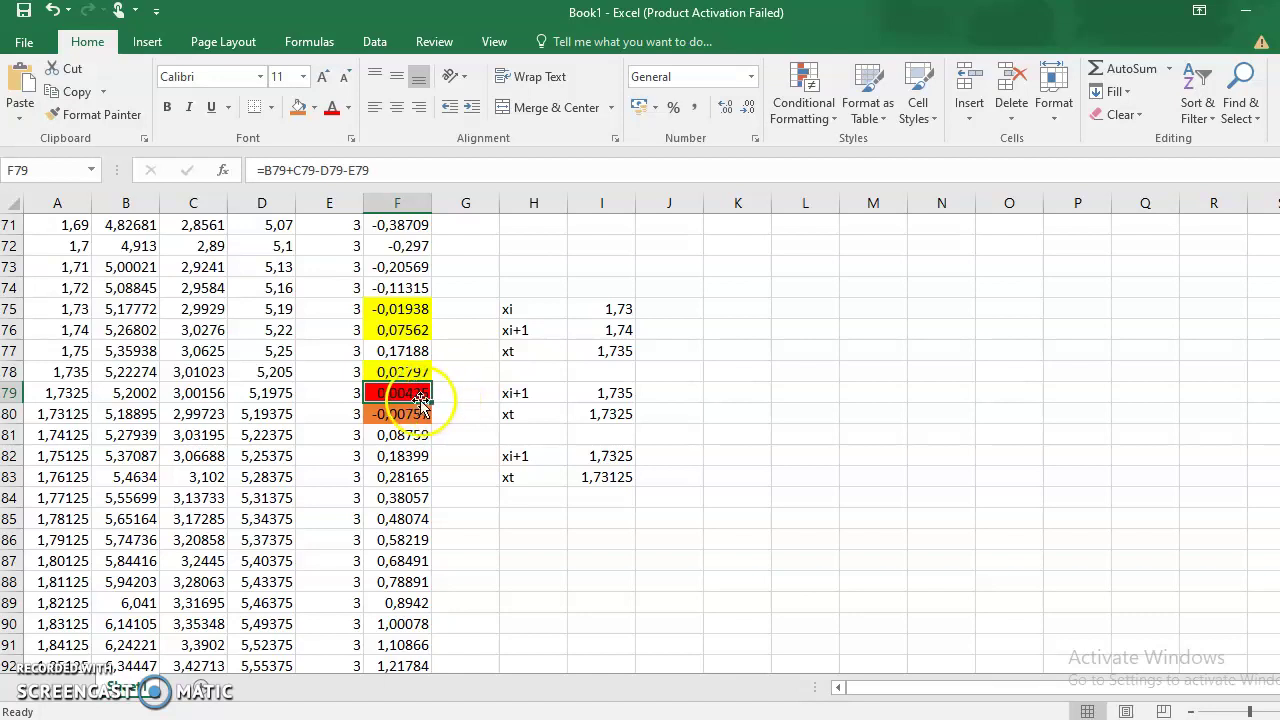
left_click(612, 457)
left_click(330, 110)
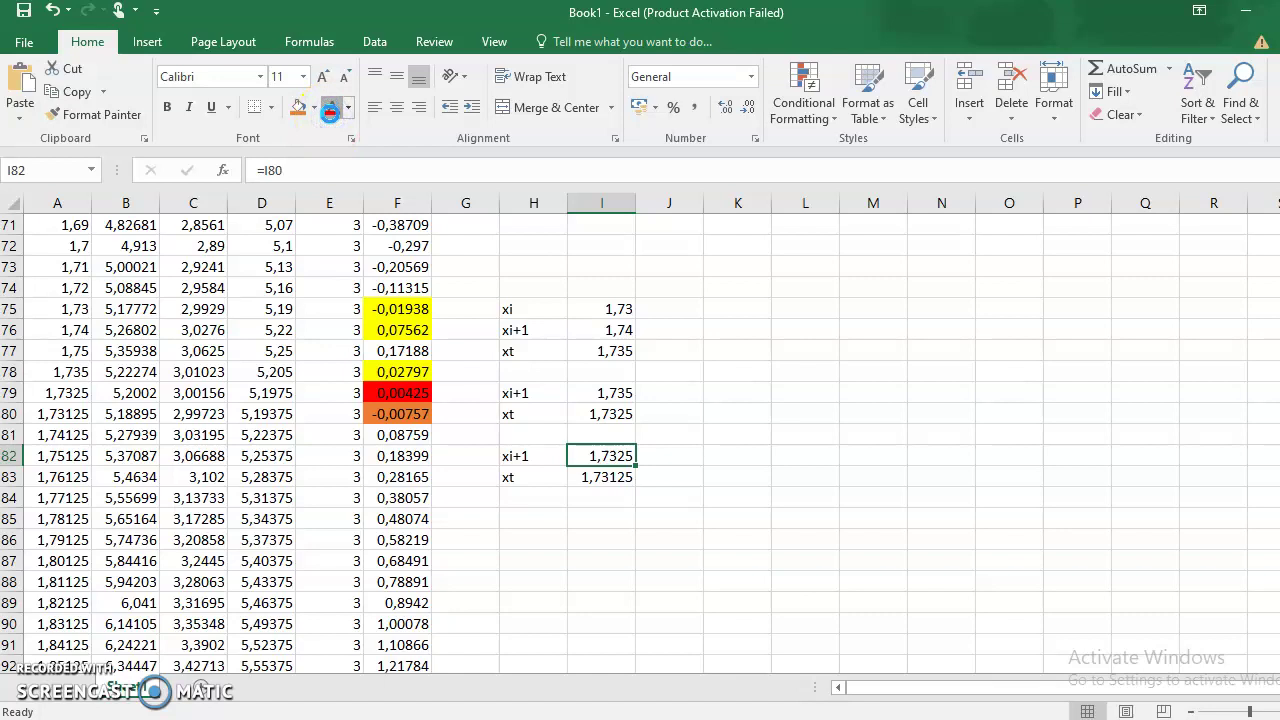